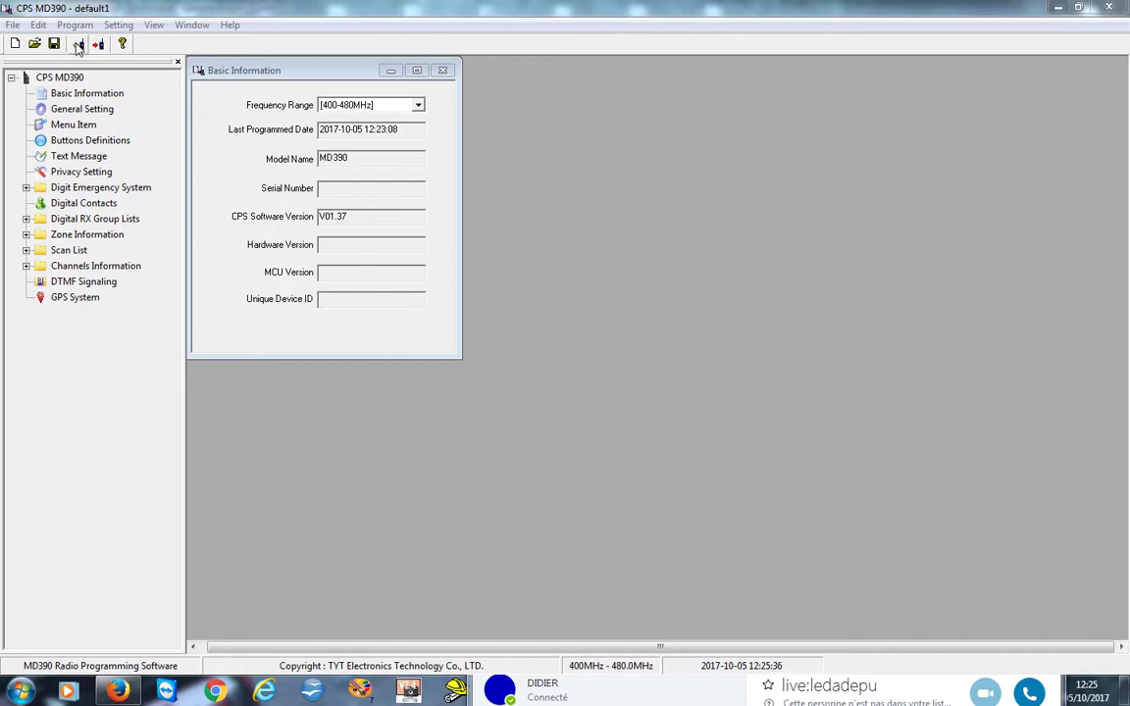
Read the current programming data from the connected radio.
click(79, 46)
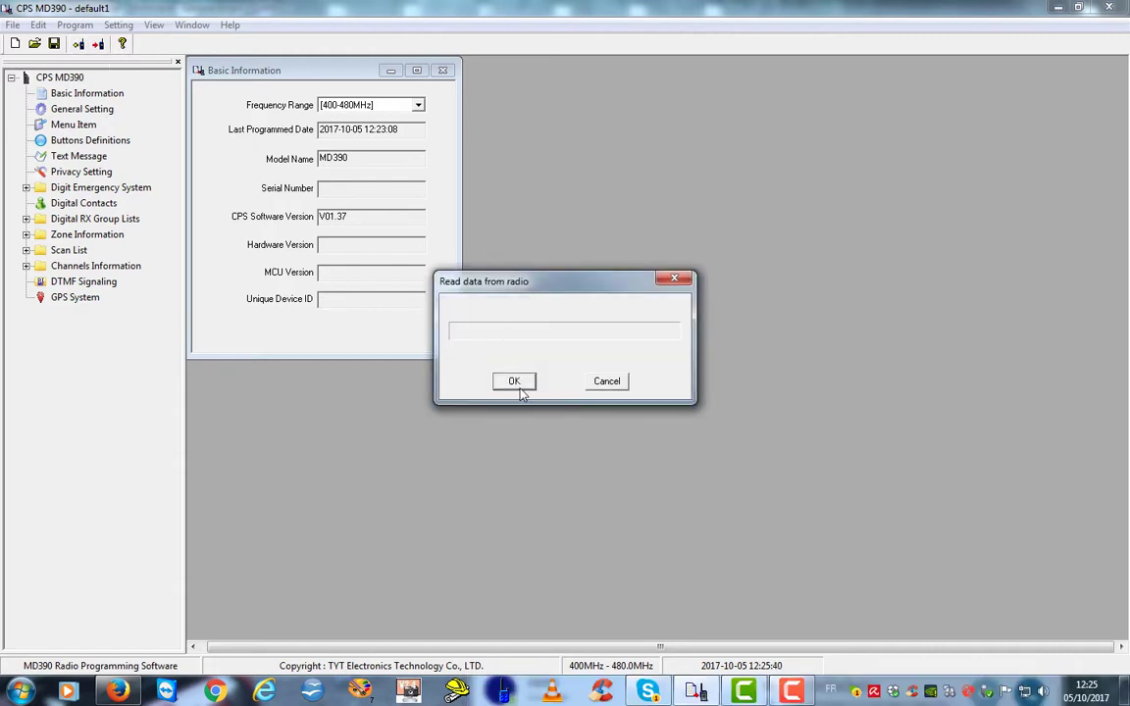
click(511, 385)
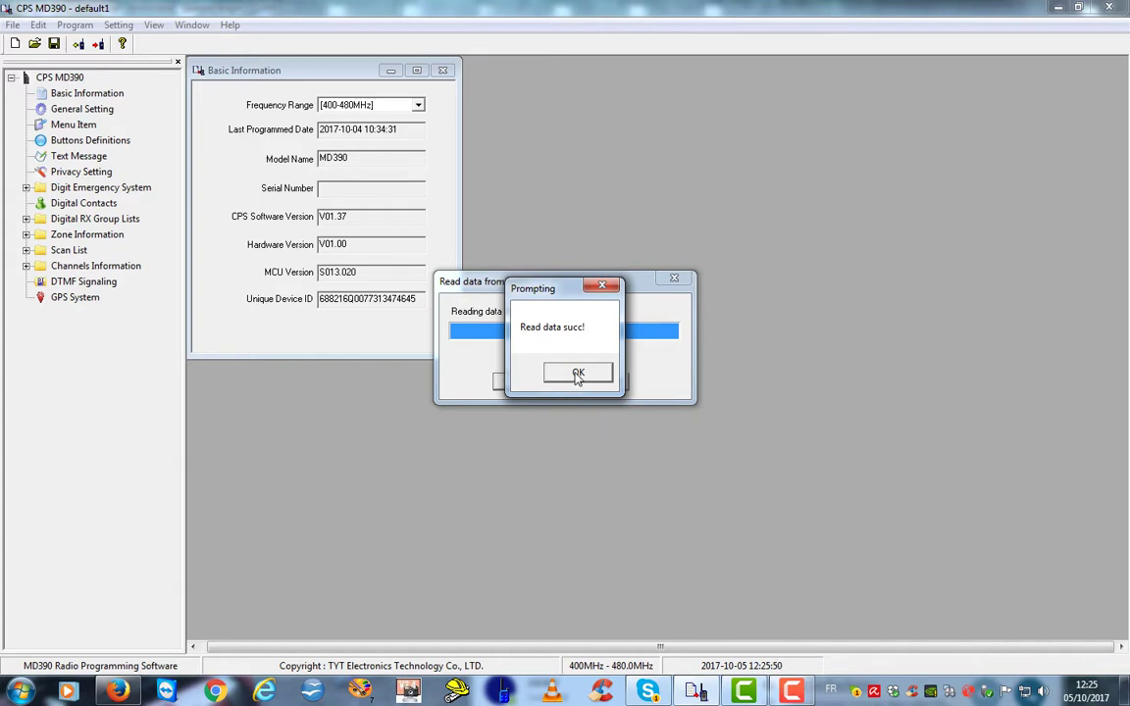
click(578, 374)
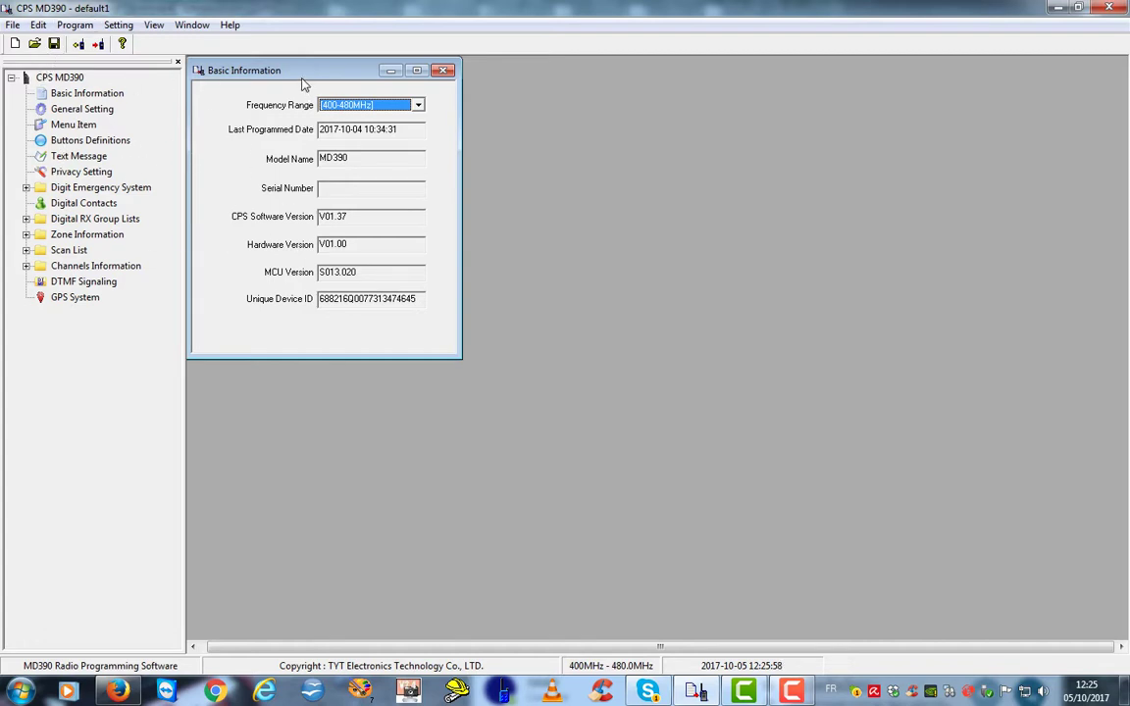
drag(303, 80, 316, 86)
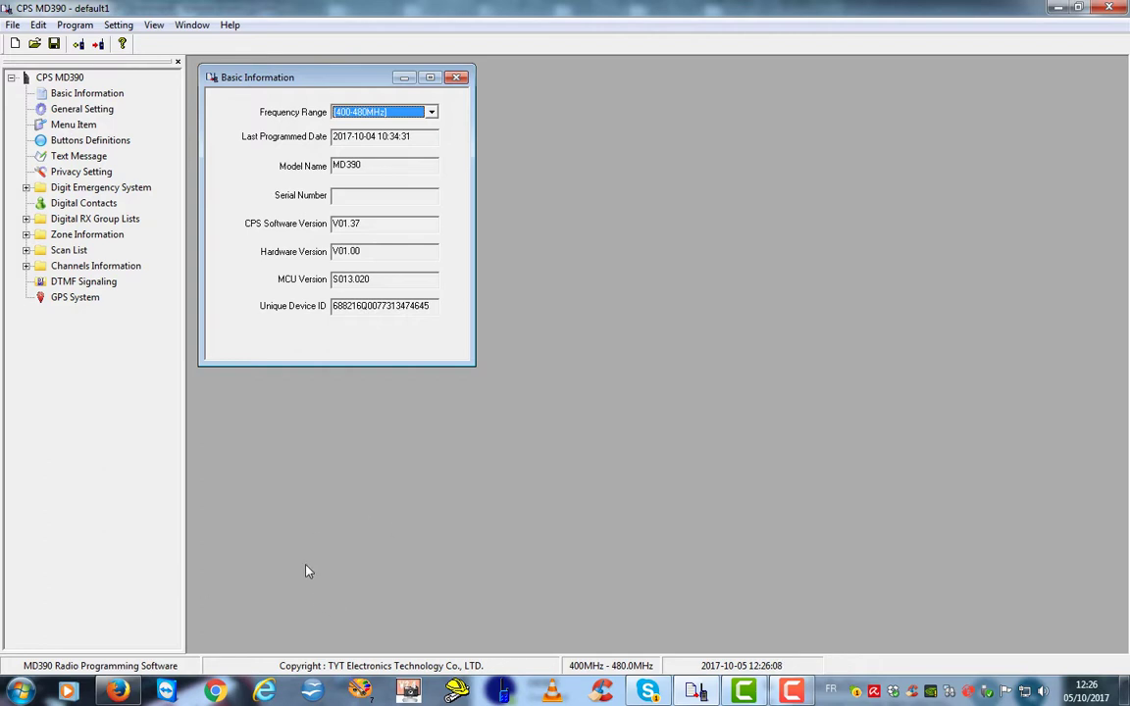
Switch to Firefox and open the F1ZLD repeater's information page from the BrandMeister network map.
click(118, 694)
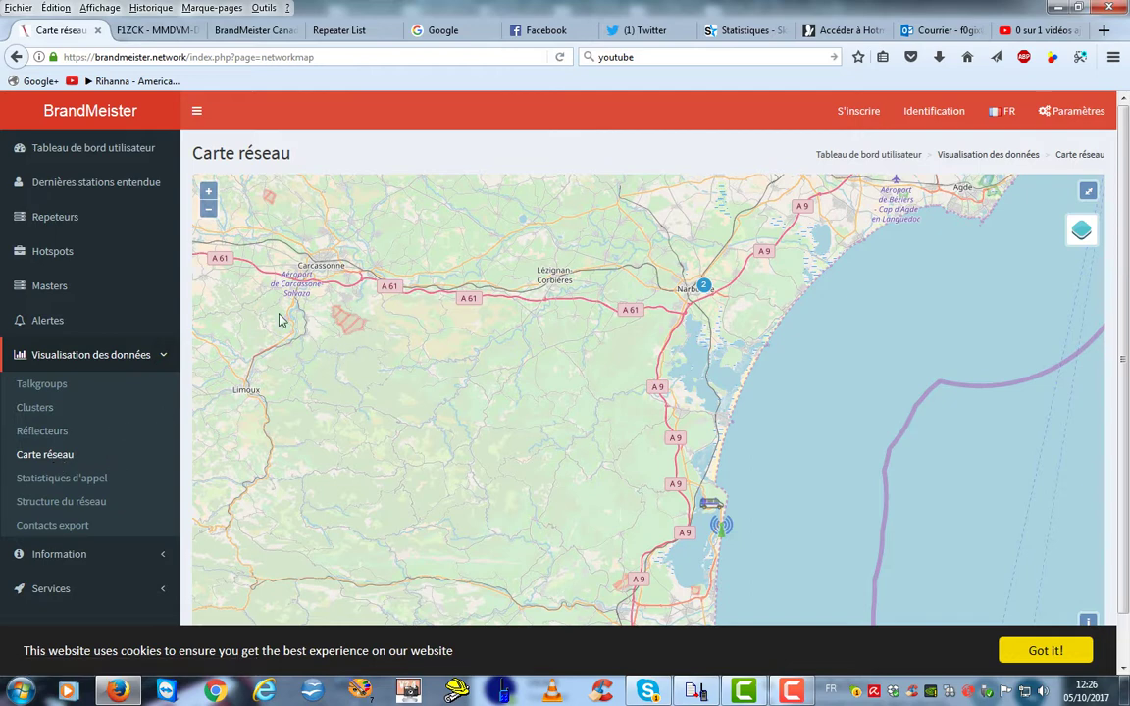
click(722, 528)
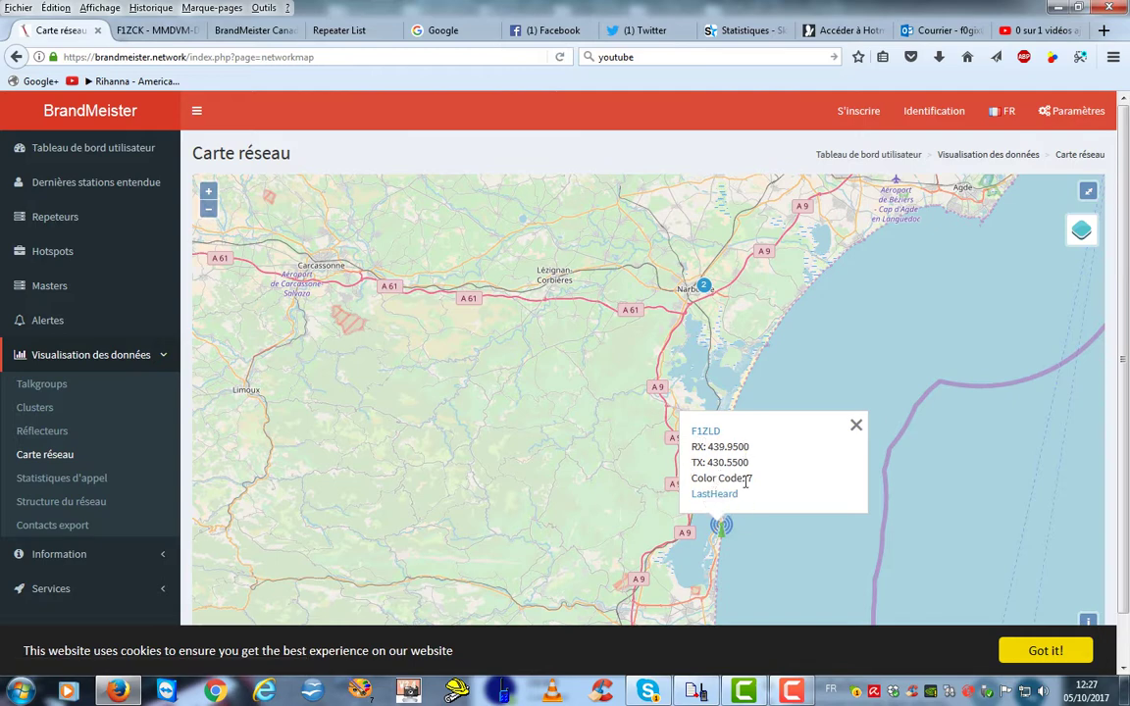
click(705, 434)
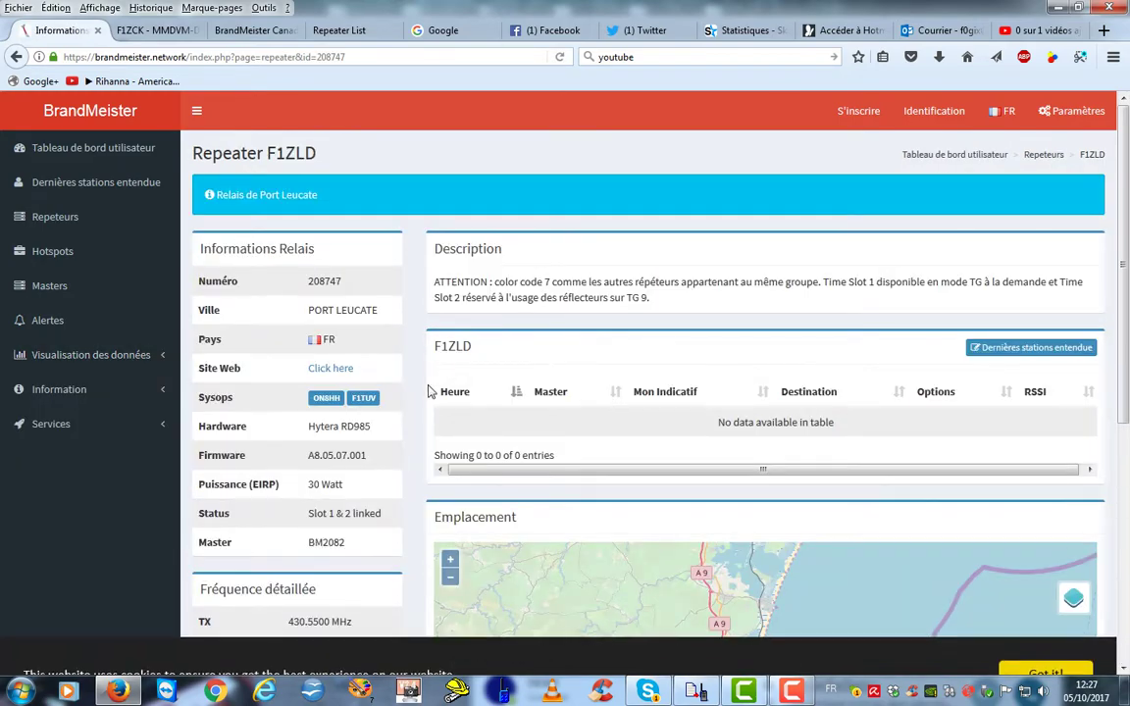
Examine the F1ZLD repeater's town, TX and RX frequencies, offset, color code, timeslot talkgroups and reflector.
scroll(368, 422, down, 2)
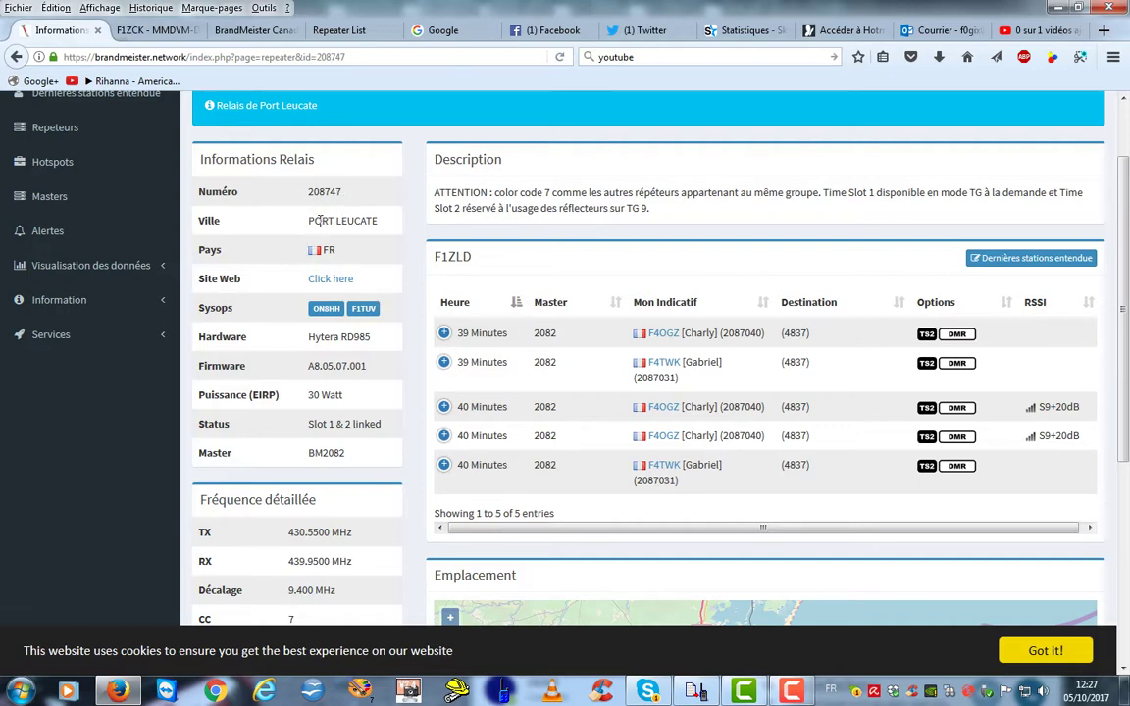
scroll(285, 235, down, 1)
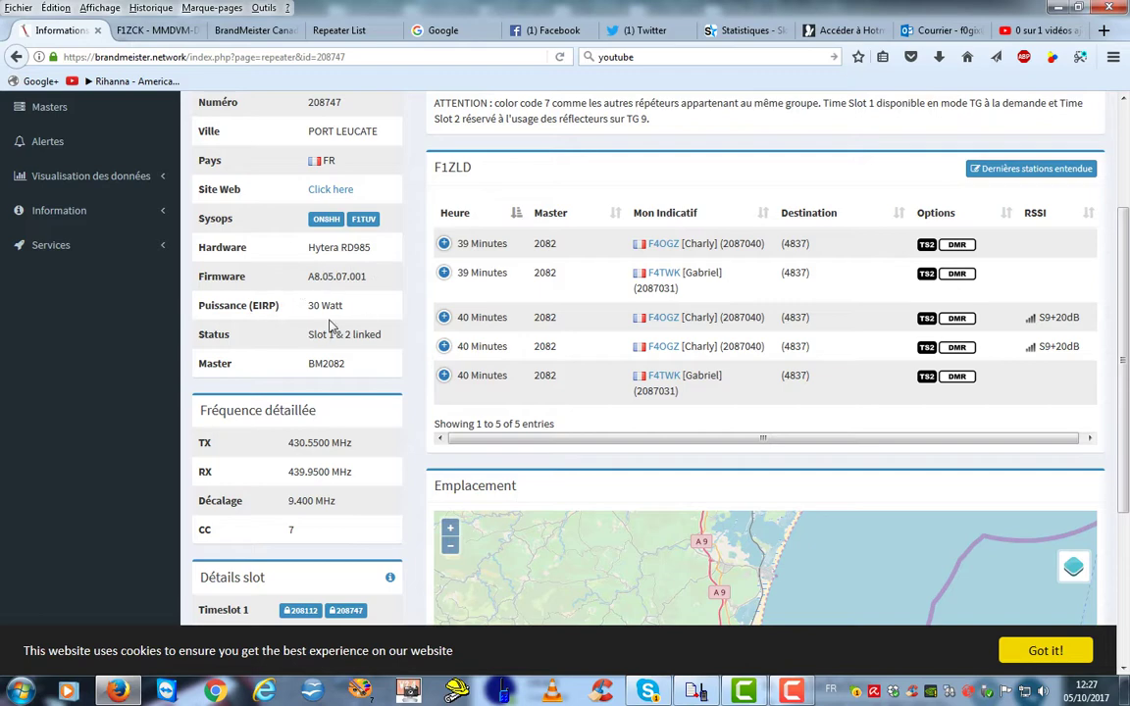
scroll(330, 326, down, 2)
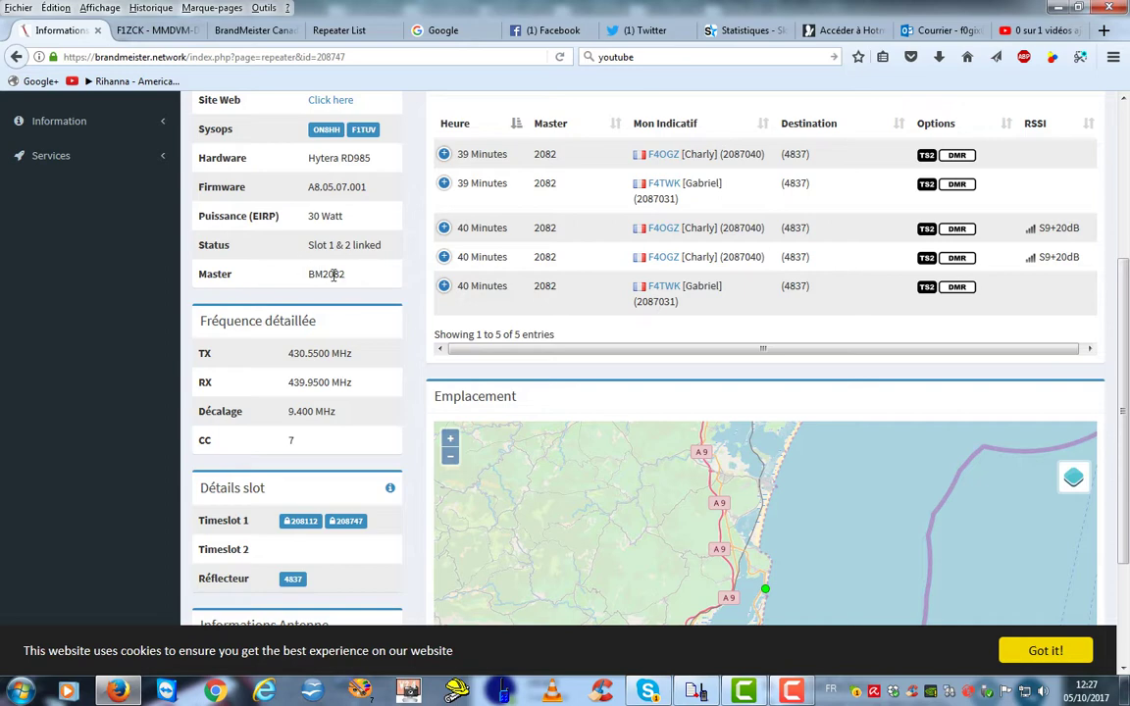
scroll(334, 275, down, 2)
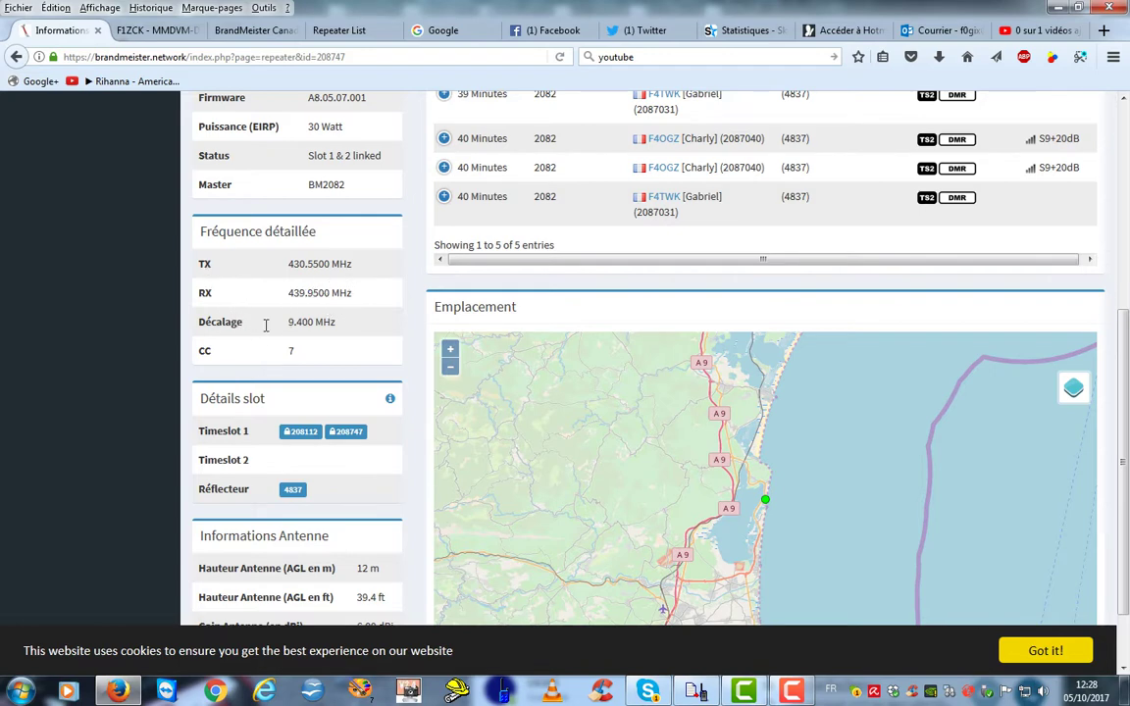
scroll(234, 328, down, 2)
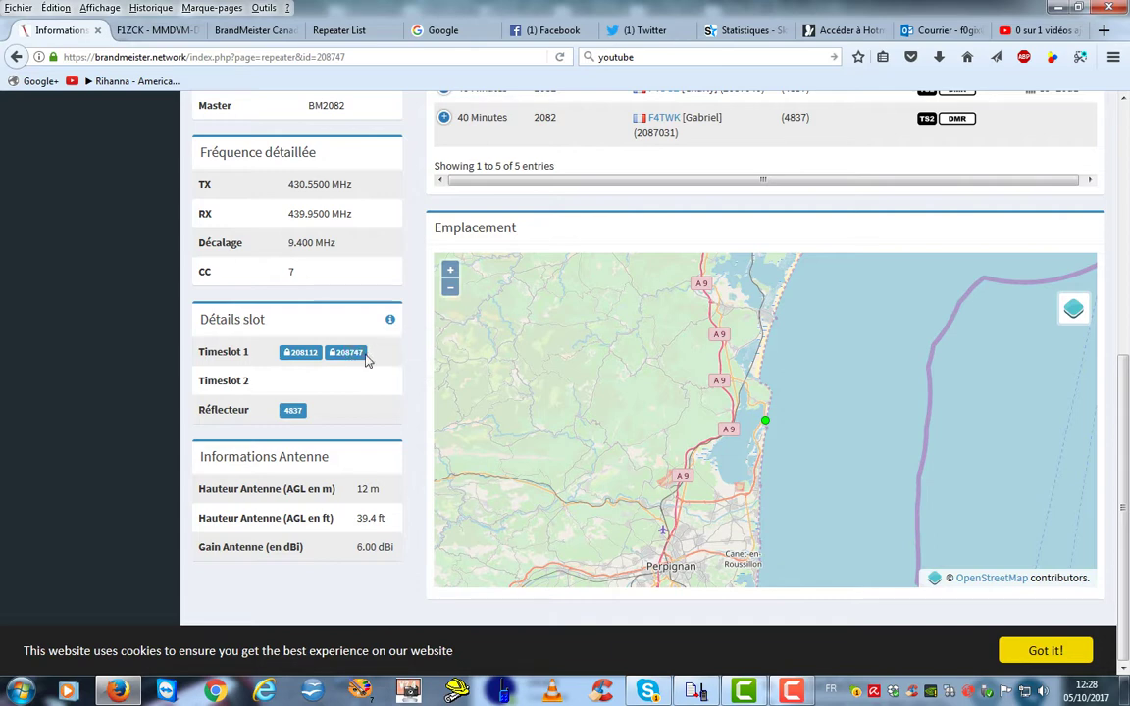
mouse_move(341, 366)
scroll(299, 530, up, 3)
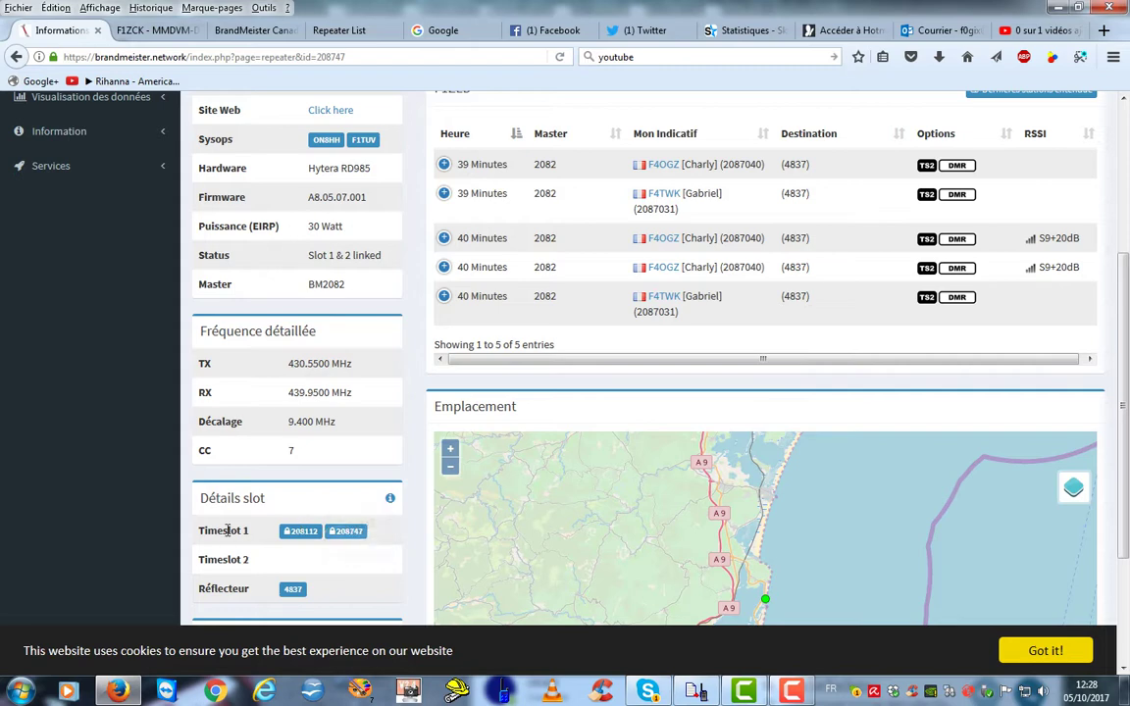
Switch back to CPS MD390, add a new zone under Zone Information and open it for editing.
click(695, 692)
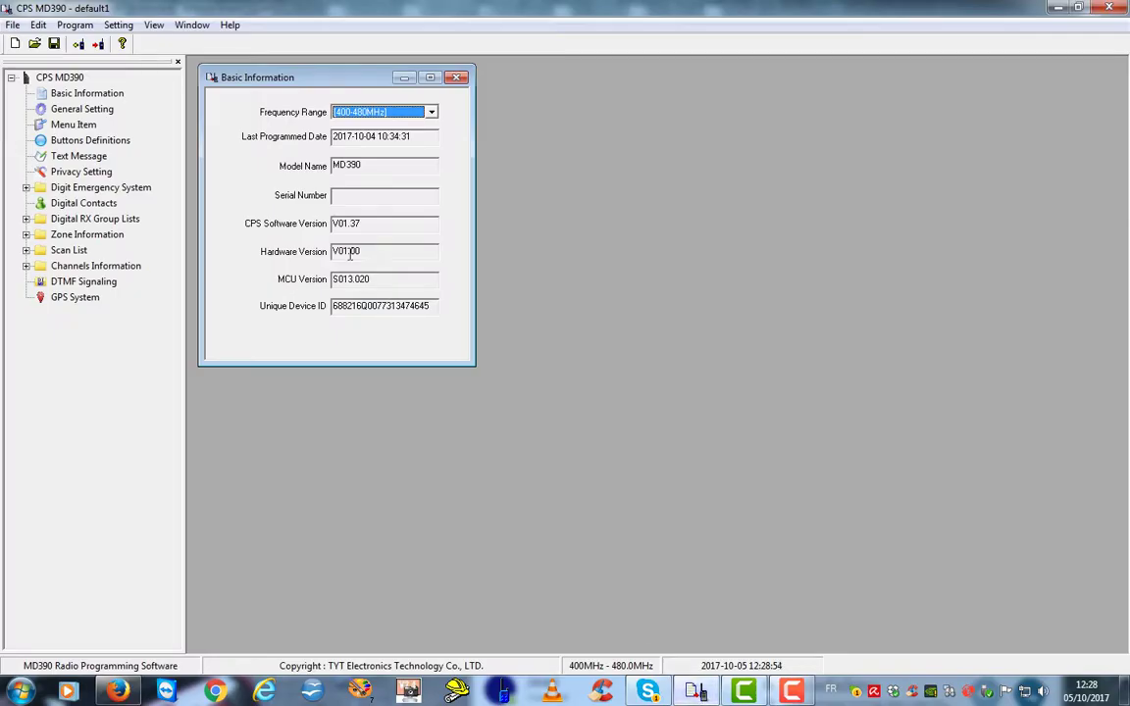
click(26, 219)
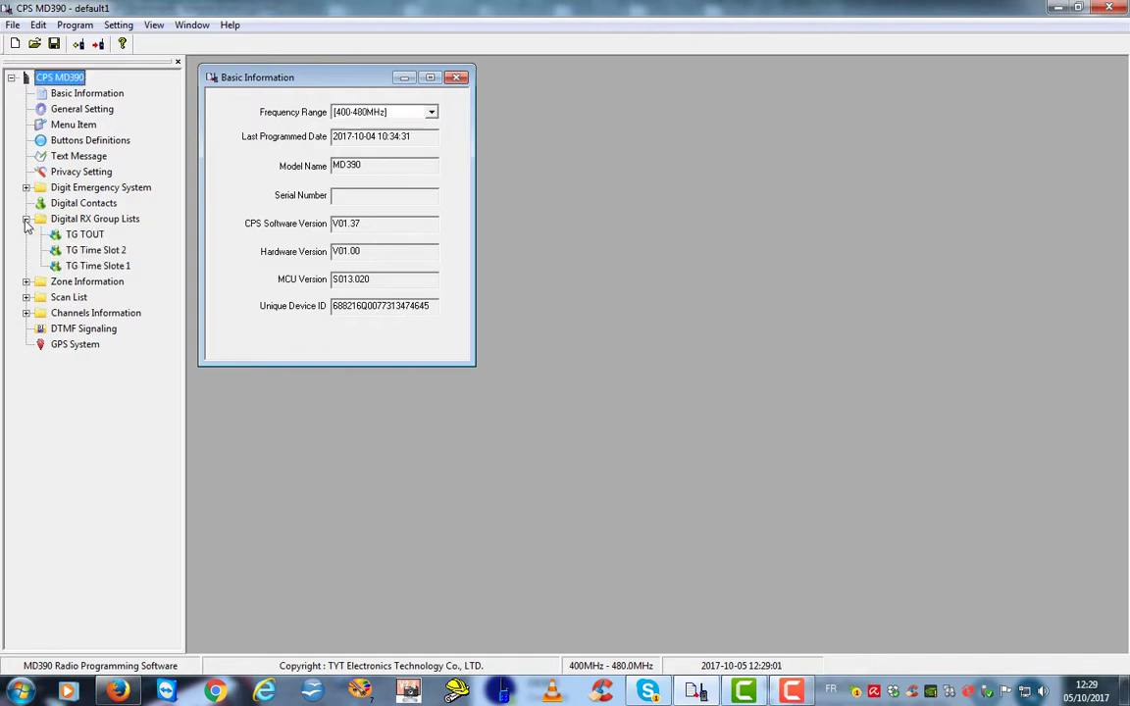
click(27, 281)
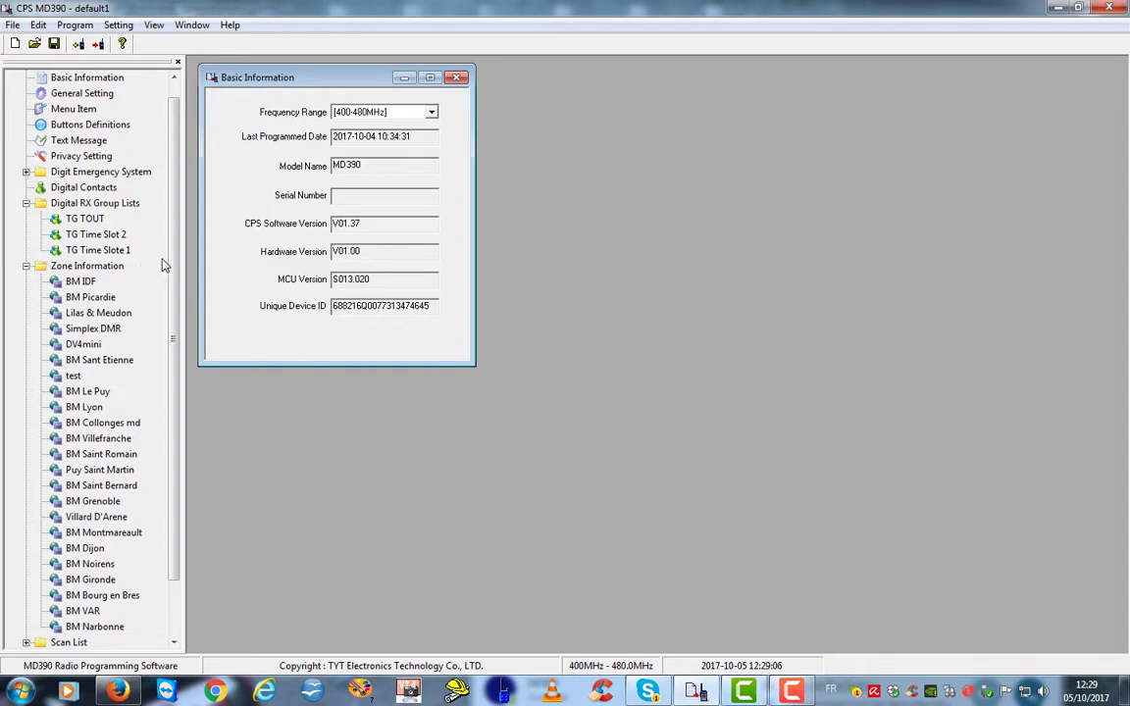
scroll(162, 260, down, 3)
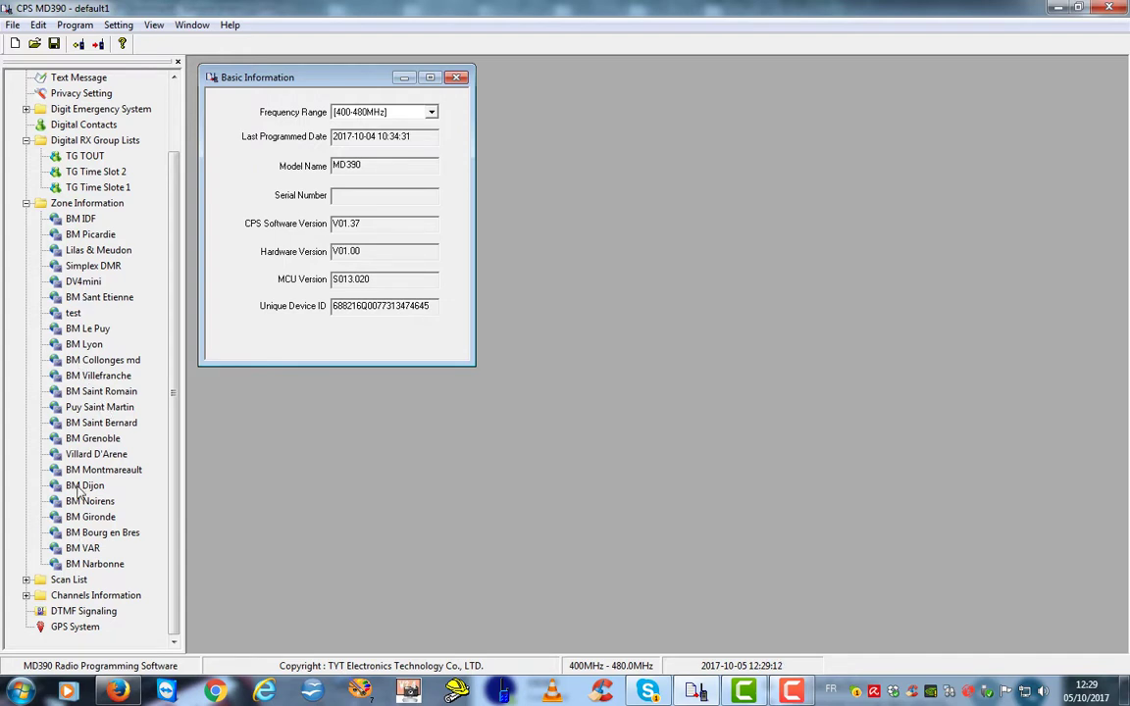
click(42, 204)
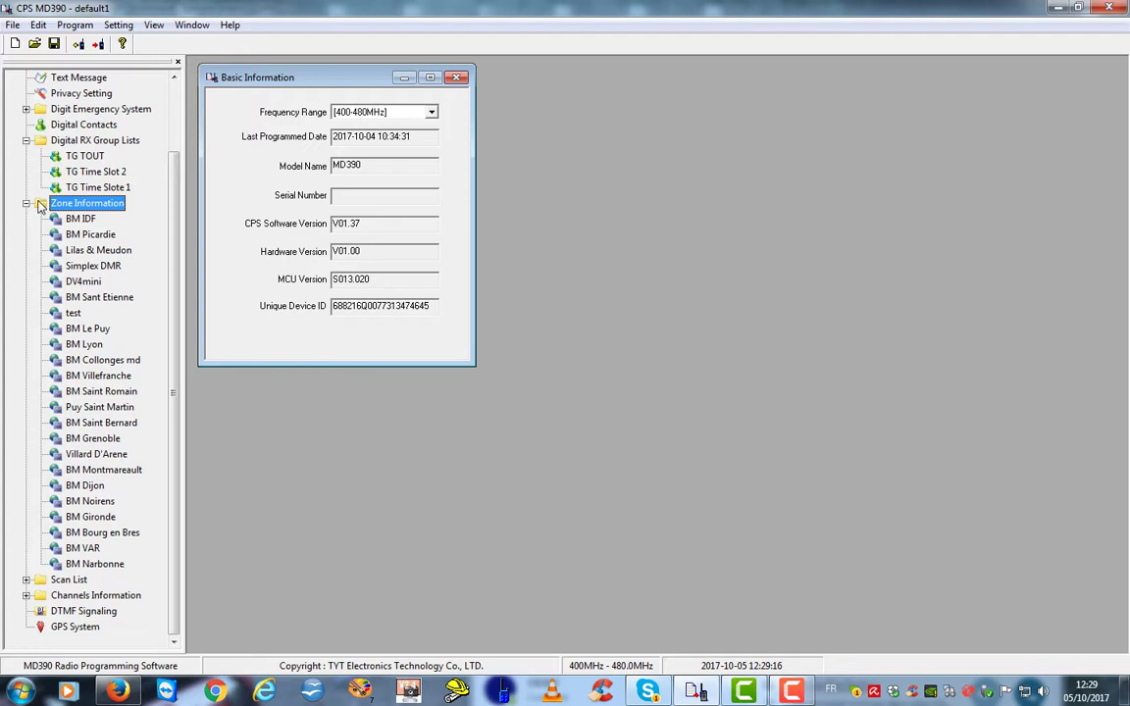
right_click(41, 206)
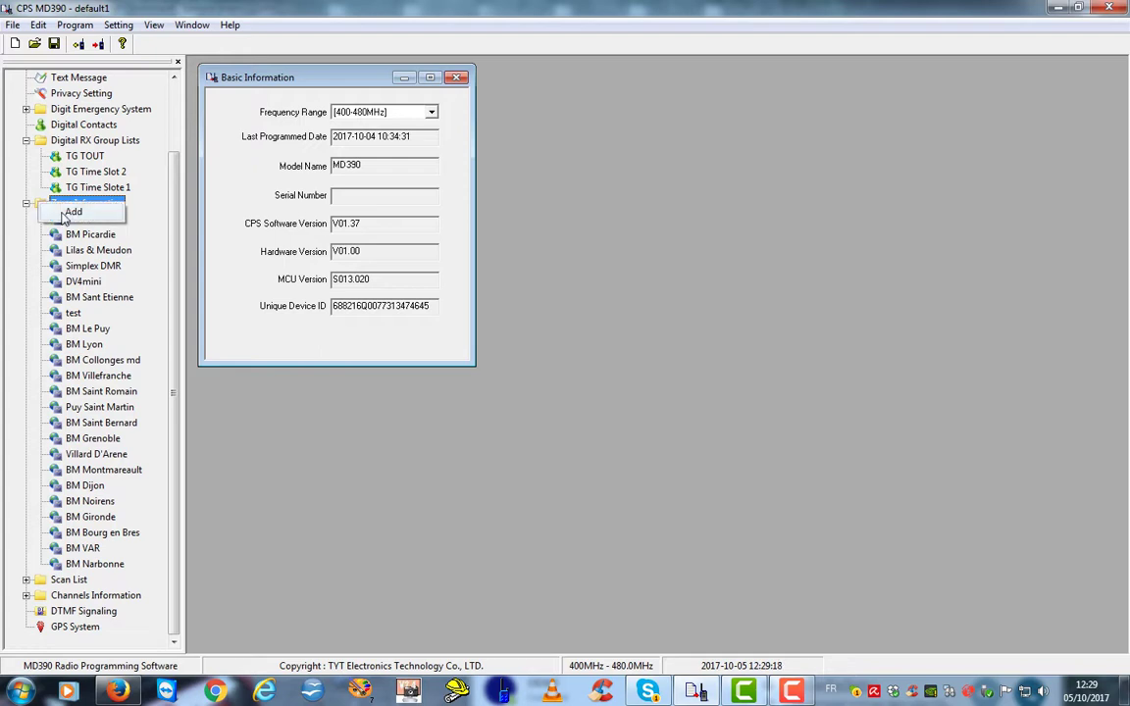
click(65, 213)
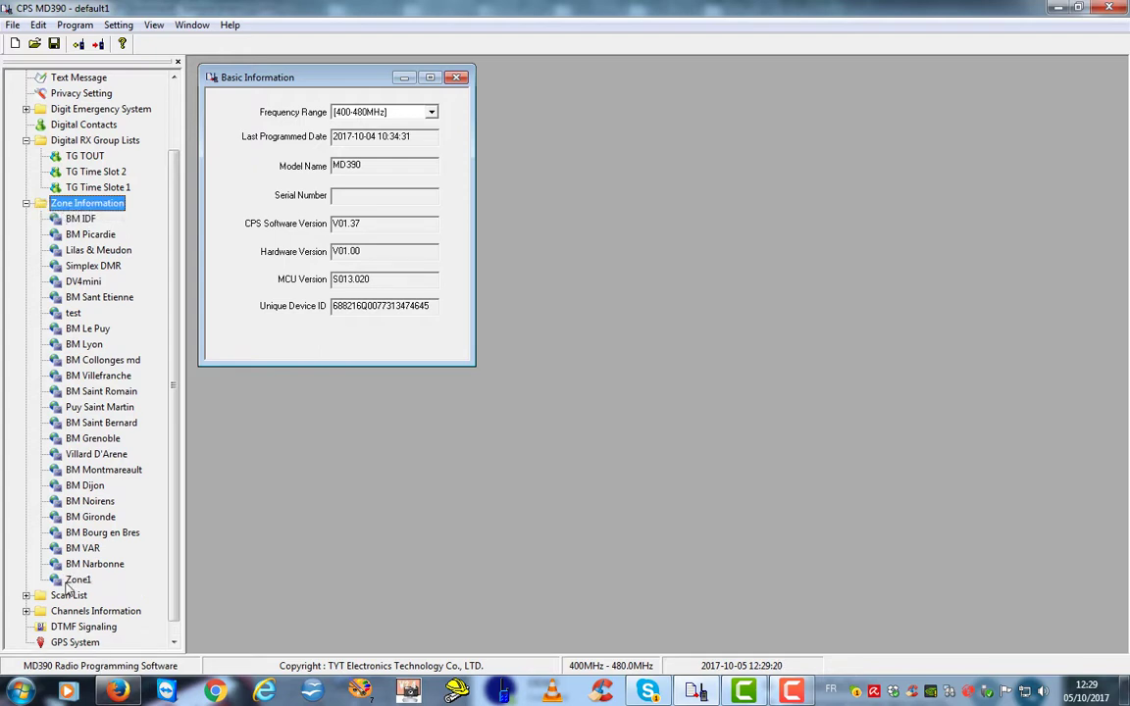
click(66, 583)
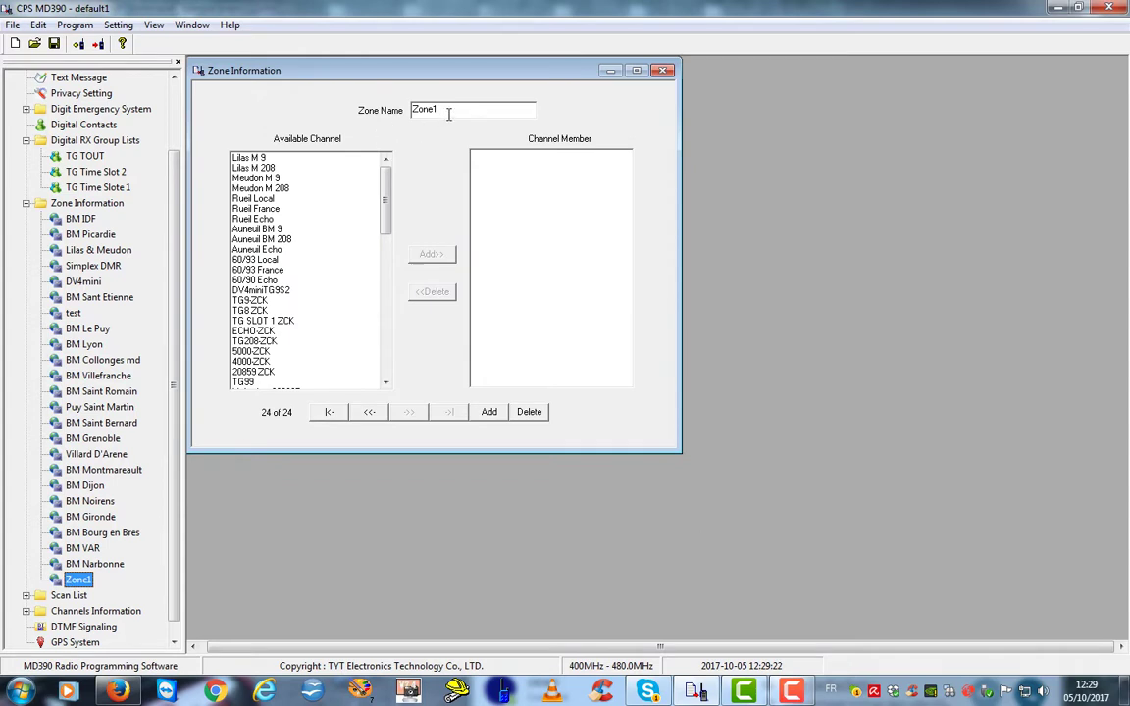
Name the new zone "BM Lecat".
click(411, 107)
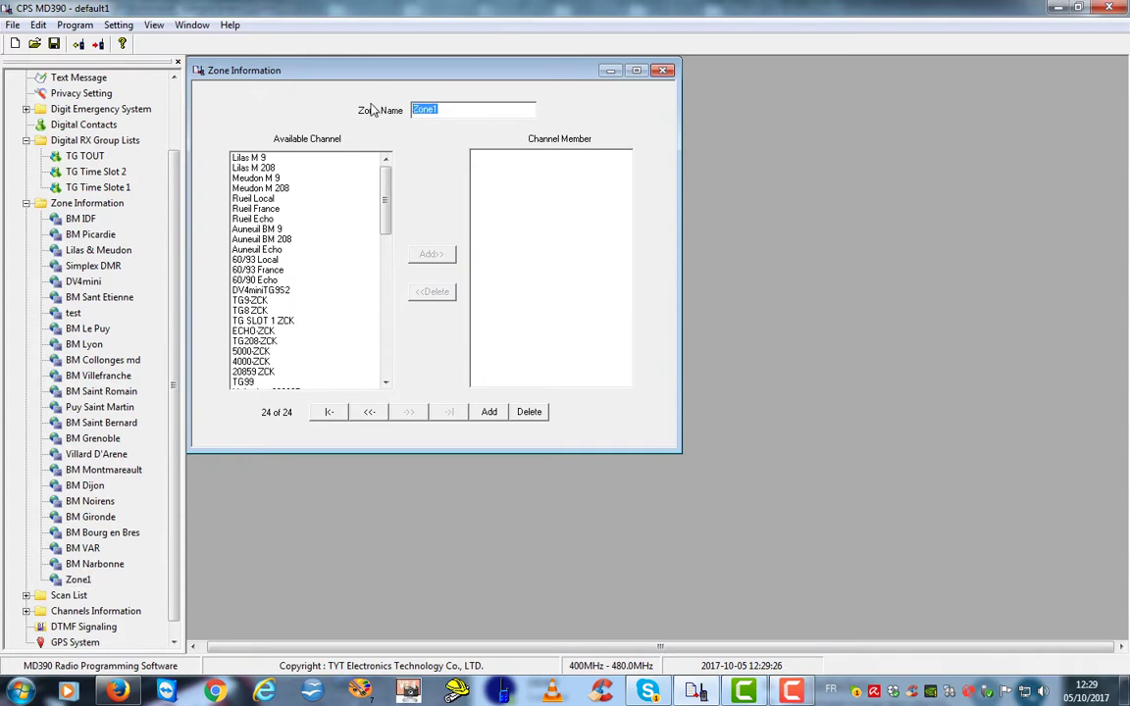
text(B)
text(a)
text(ca)
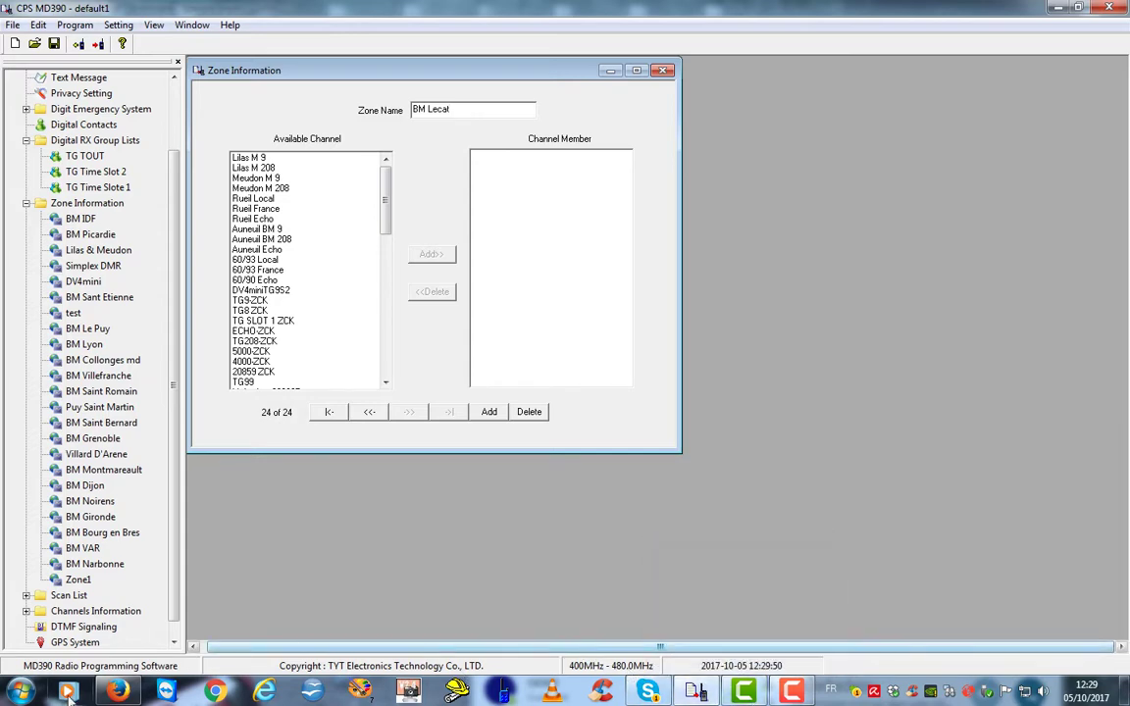
Check the spelling of the repeater's town on the BrandMeister page and correct the zone name to "BM Leucate".
click(116, 693)
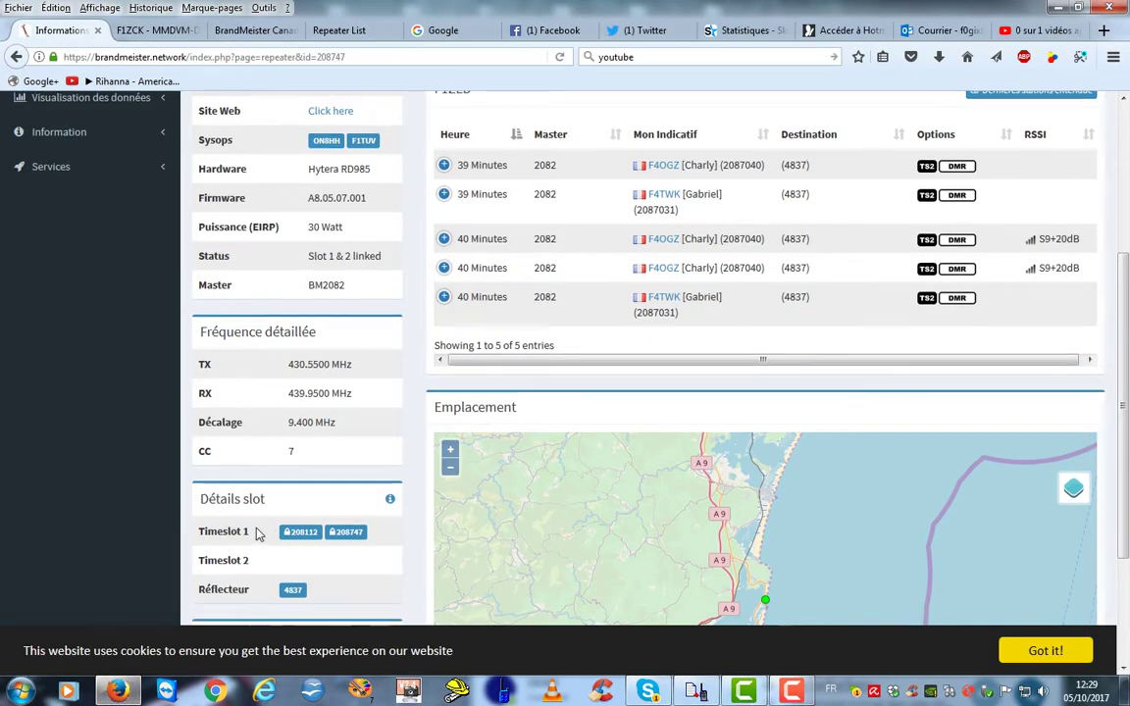
scroll(250, 510, up, 5)
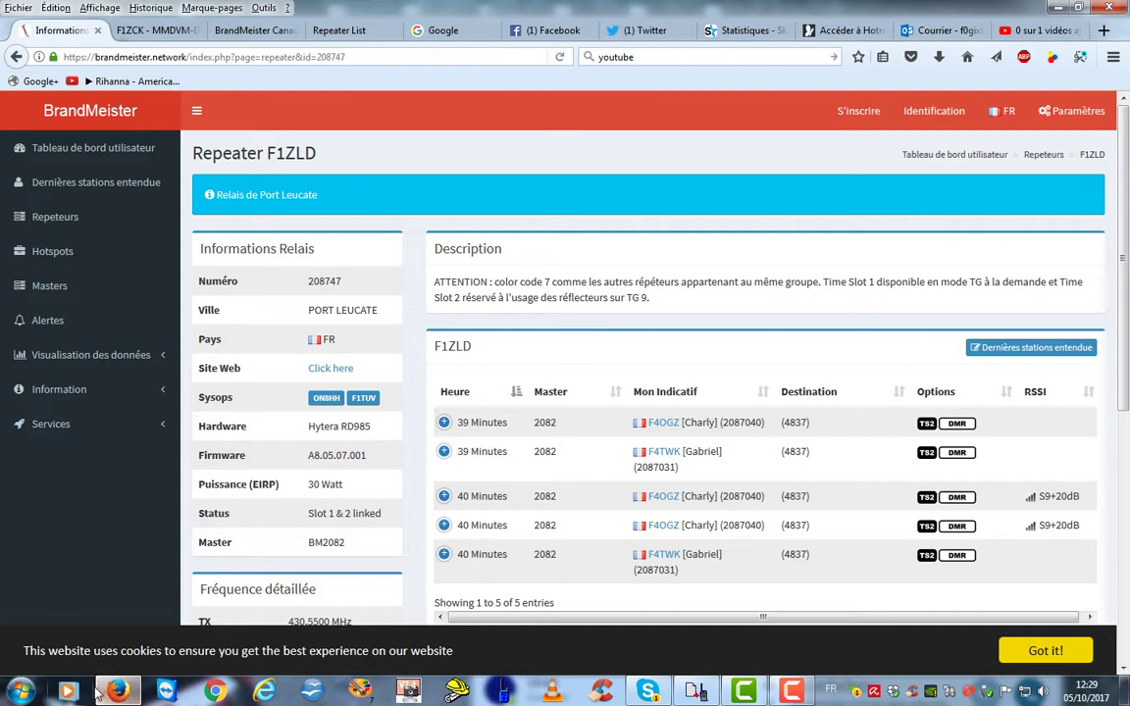
mouse_move(116, 693)
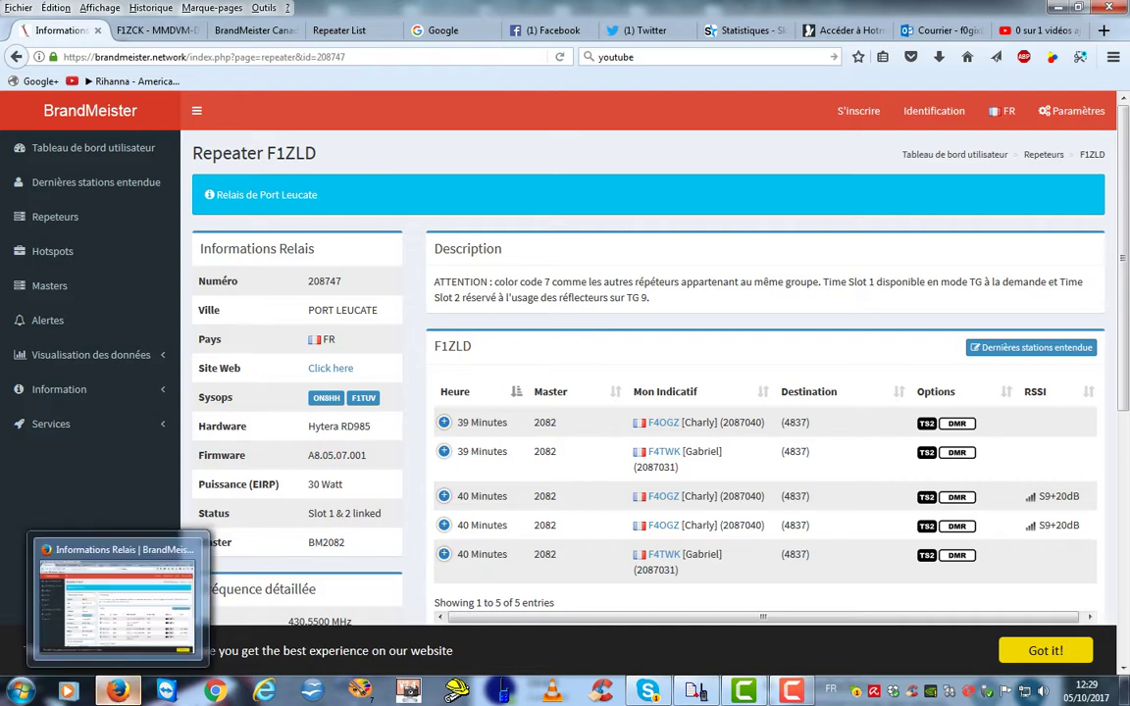
click(118, 693)
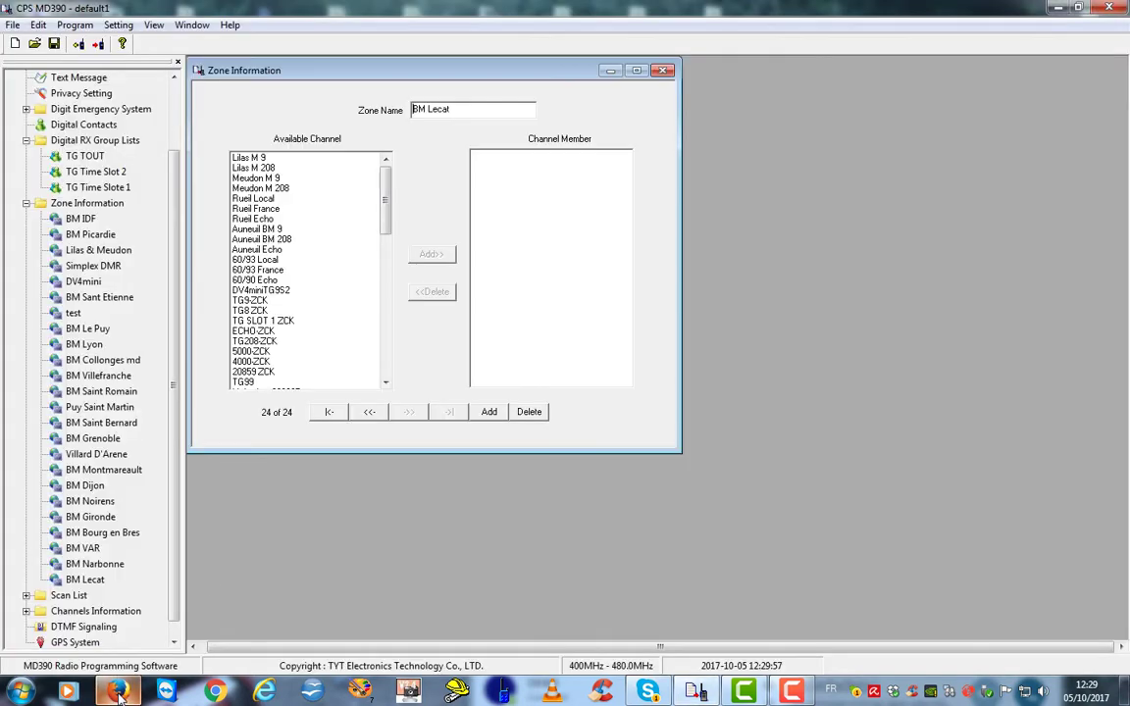
click(457, 112)
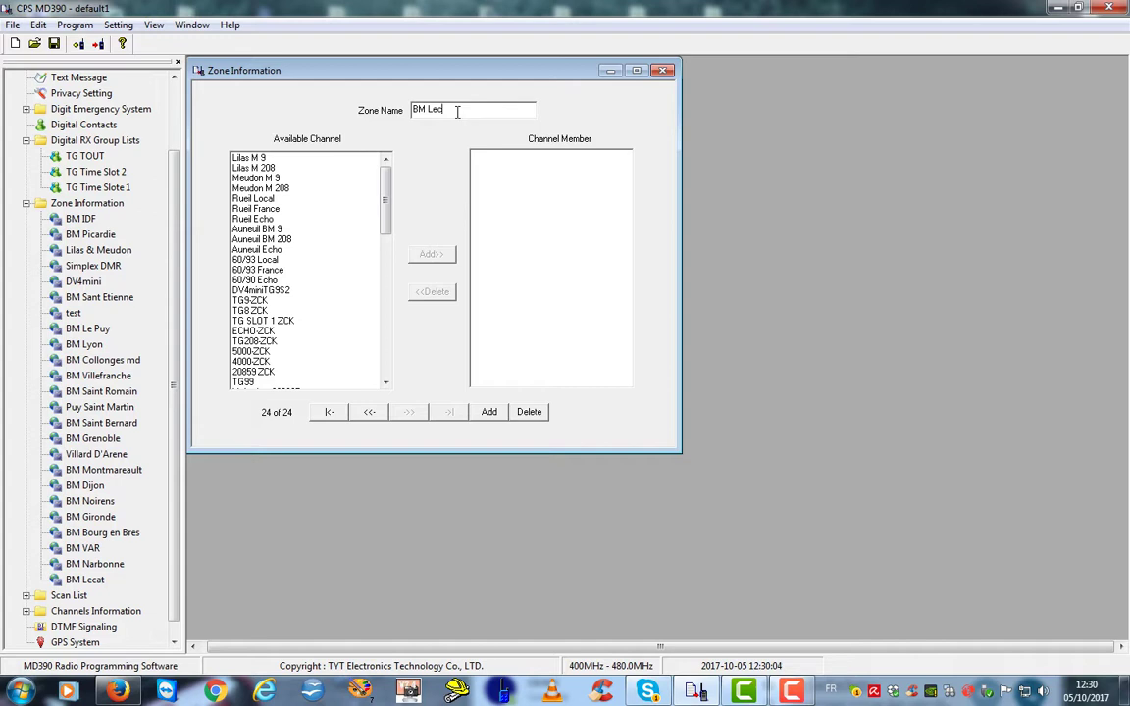
key(BackSpace)
text(ucate)
click(65, 565)
click(62, 578)
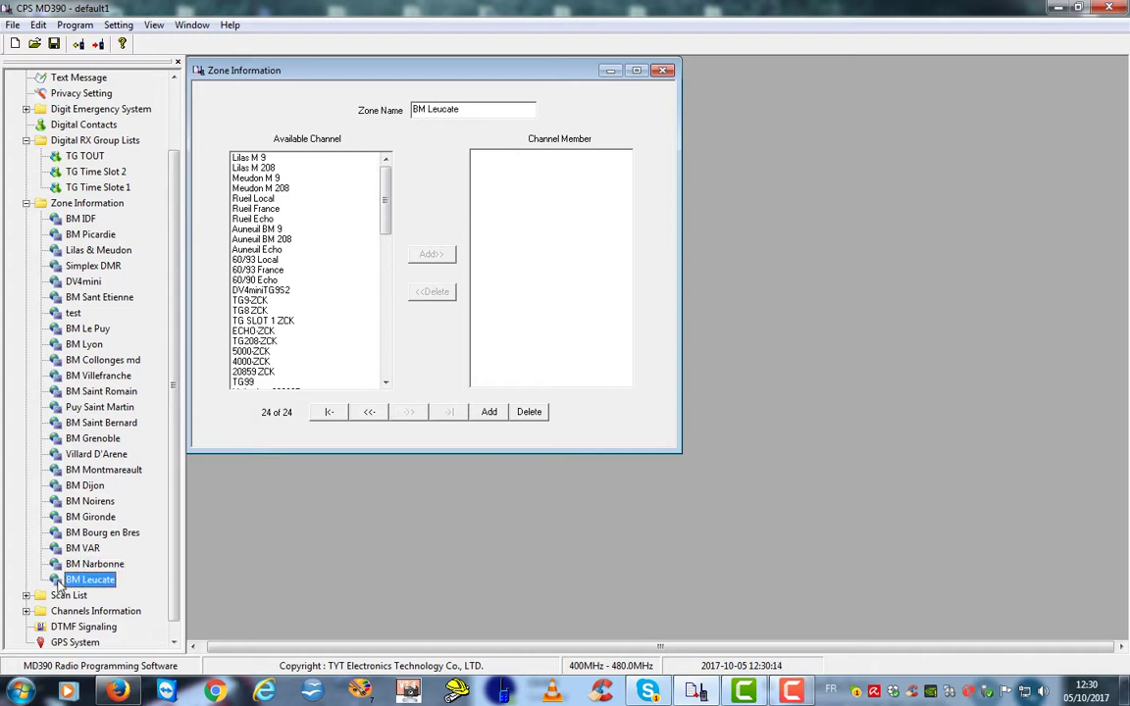
Expand the Channels Information folder to list the existing channels.
scroll(156, 451, down, 1)
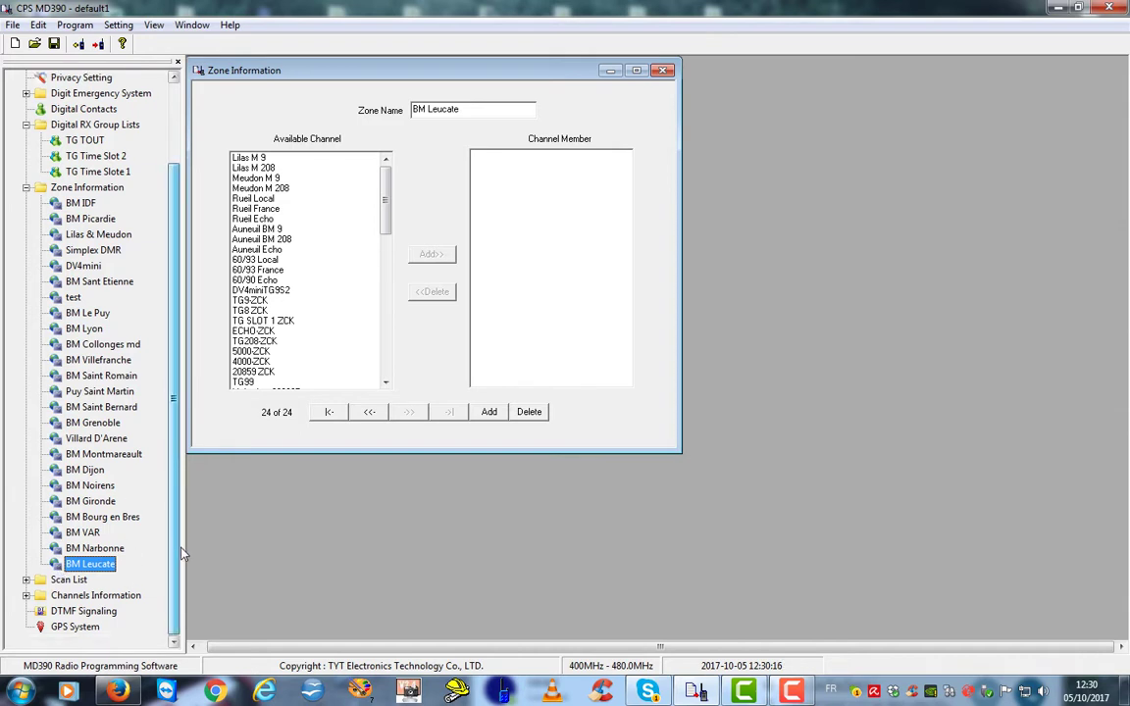
click(26, 596)
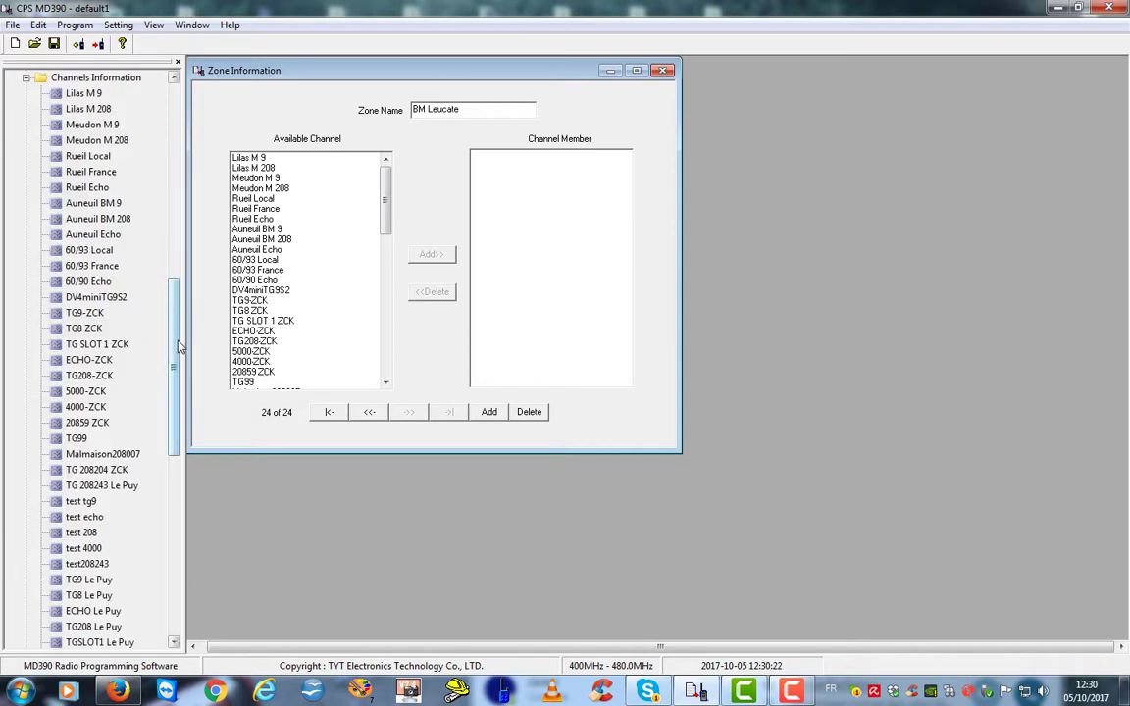
drag(172, 340, 174, 143)
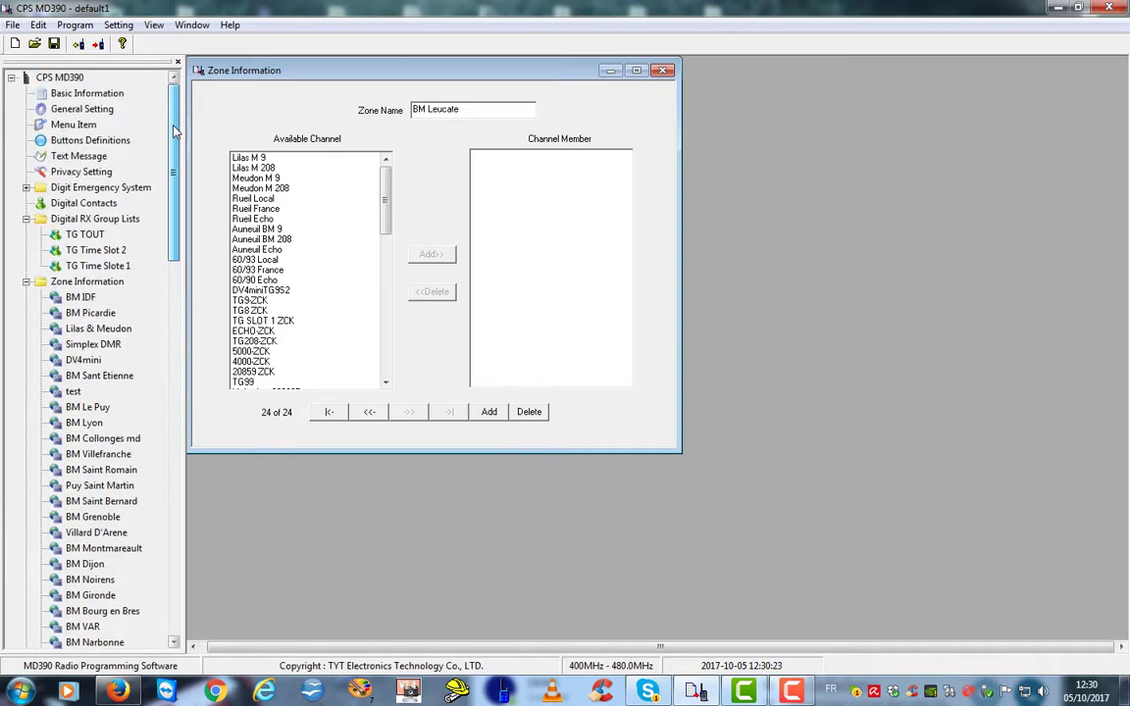
right_click(44, 284)
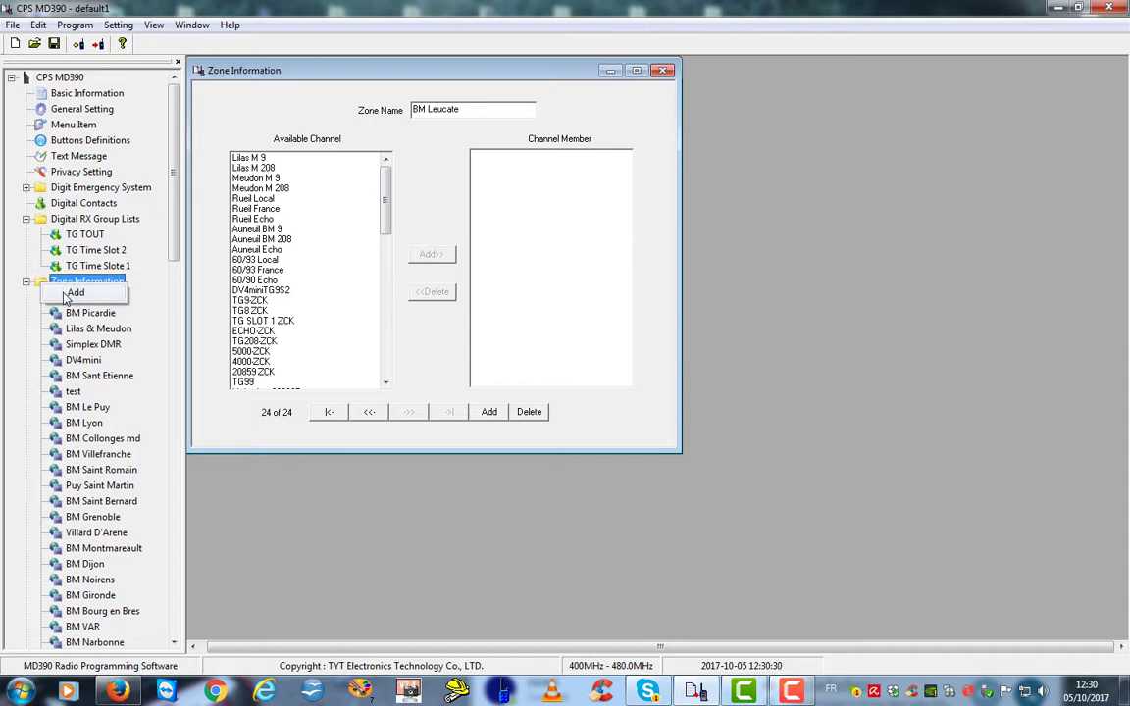
click(71, 293)
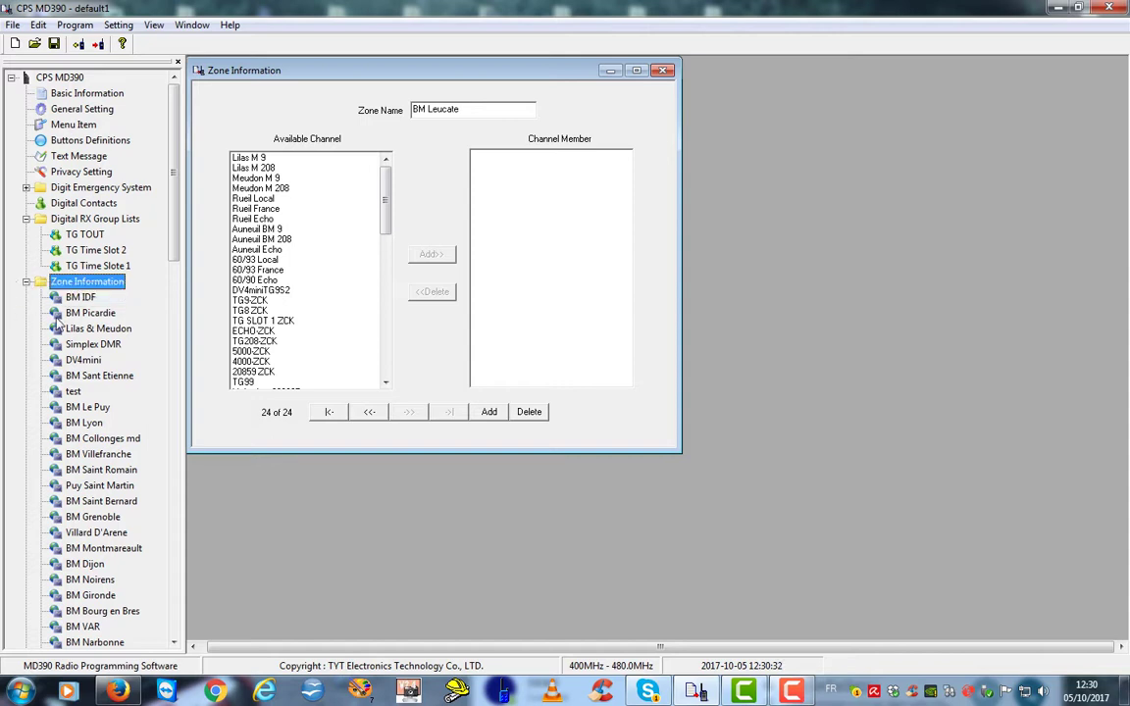
scroll(39, 442, down, 8)
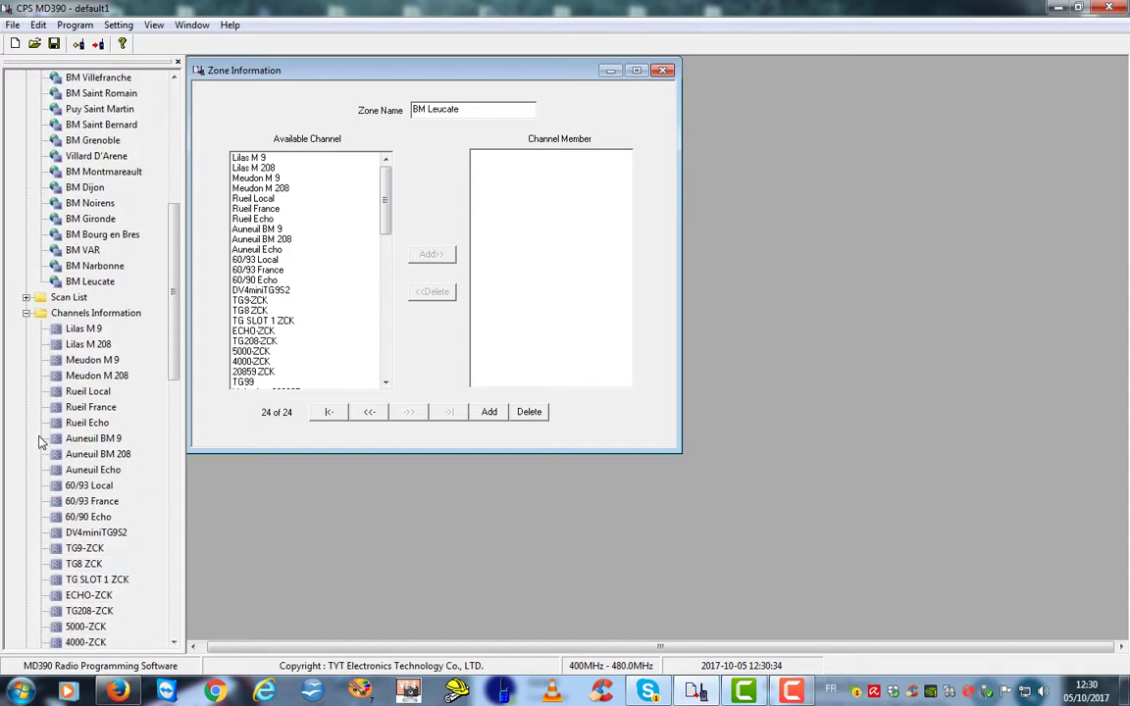
Add a new channel under Channels Information and open it for editing.
click(41, 314)
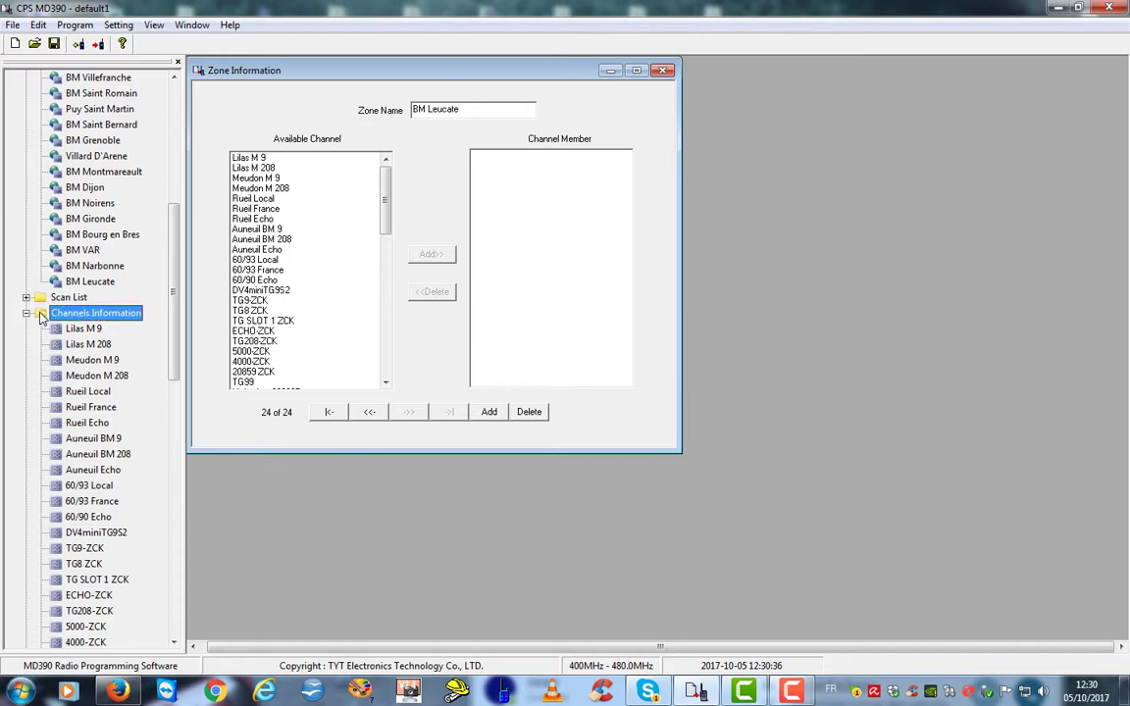
right_click(58, 314)
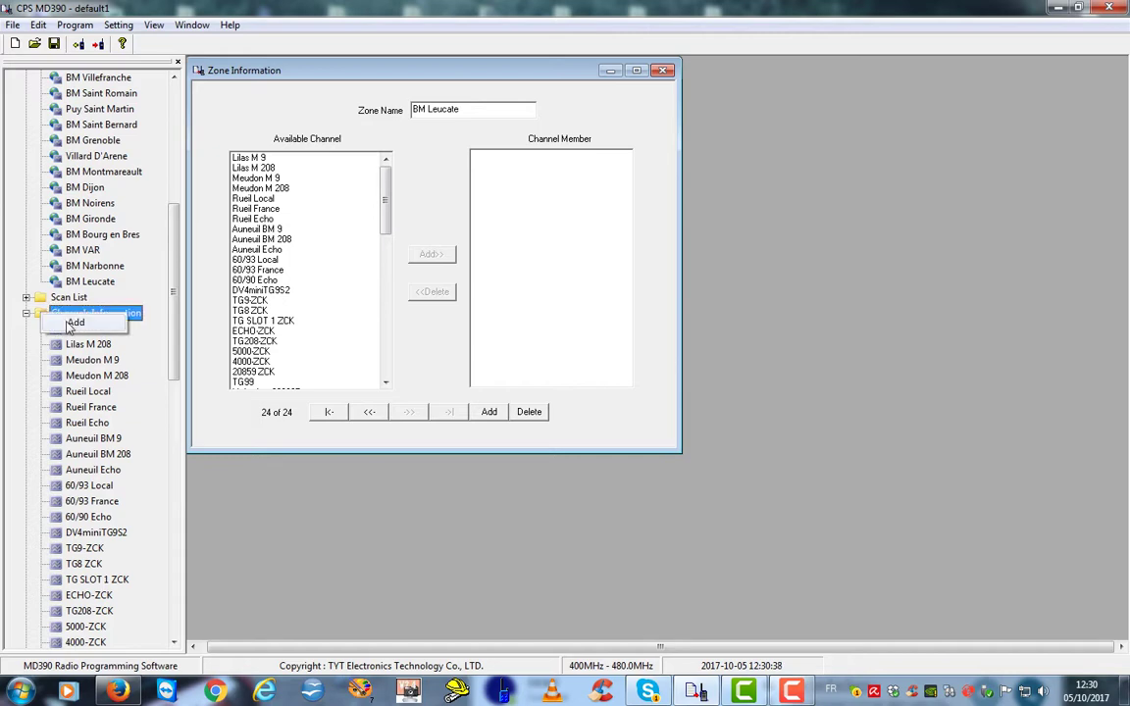
key(Escape)
scroll(163, 295, down, 3)
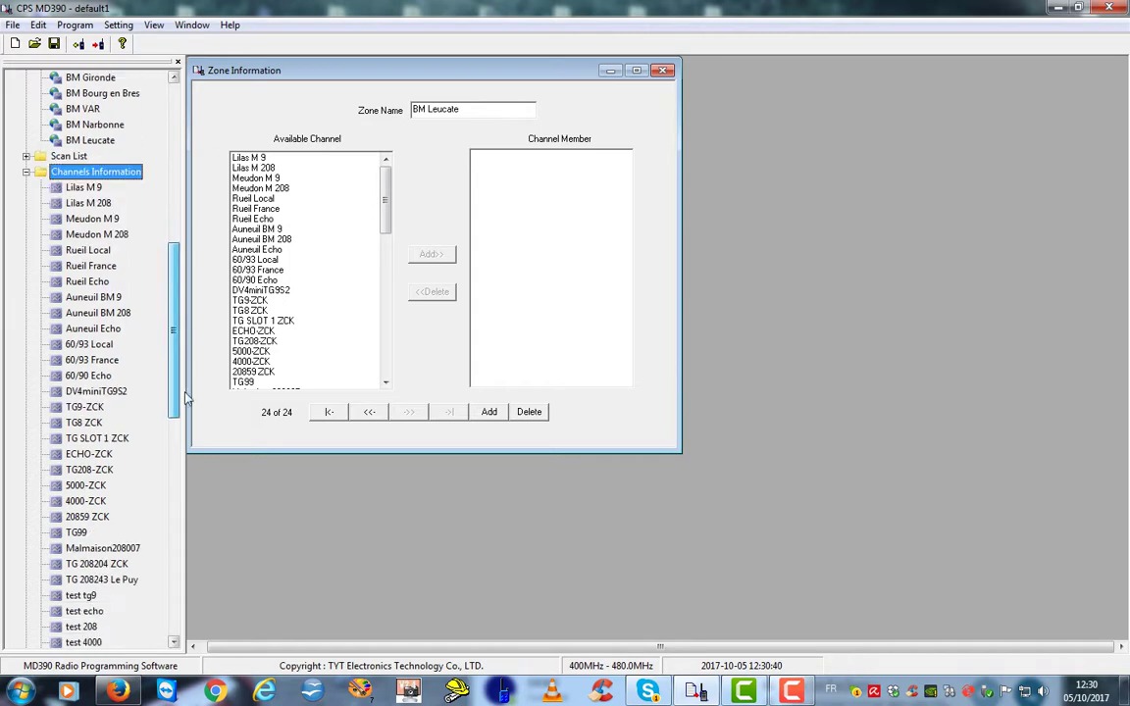
drag(185, 393, 203, 611)
click(60, 594)
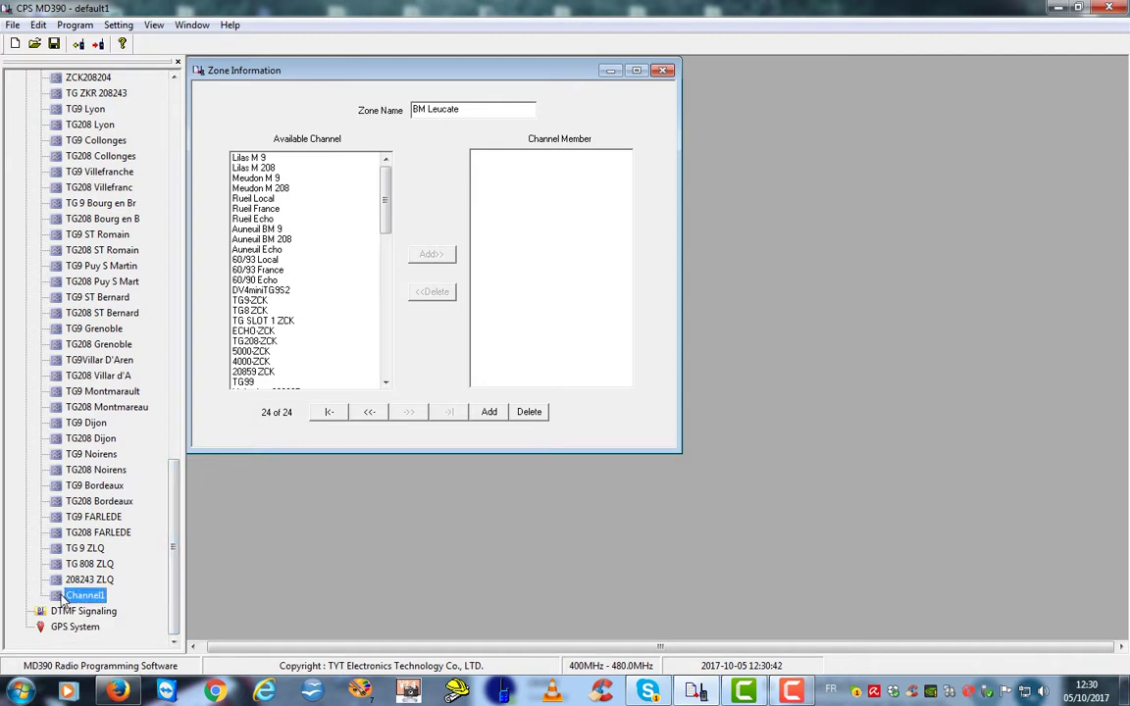
double_click(61, 596)
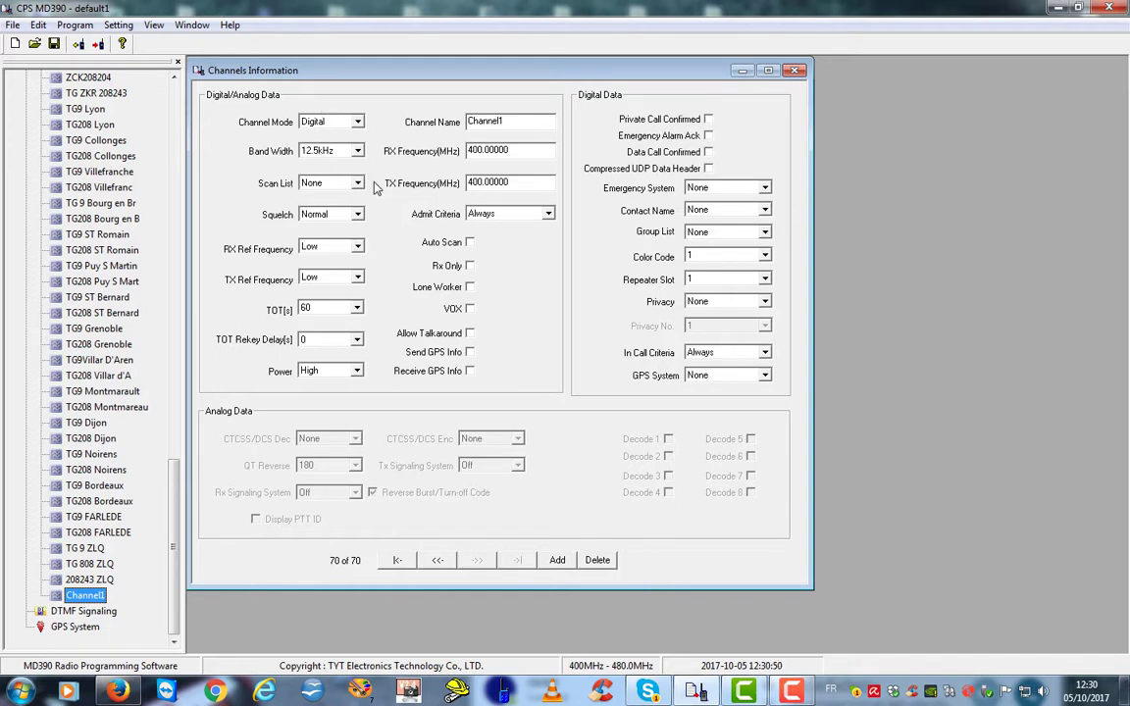
Assign the BM RHONE scan list to the new channel.
click(359, 184)
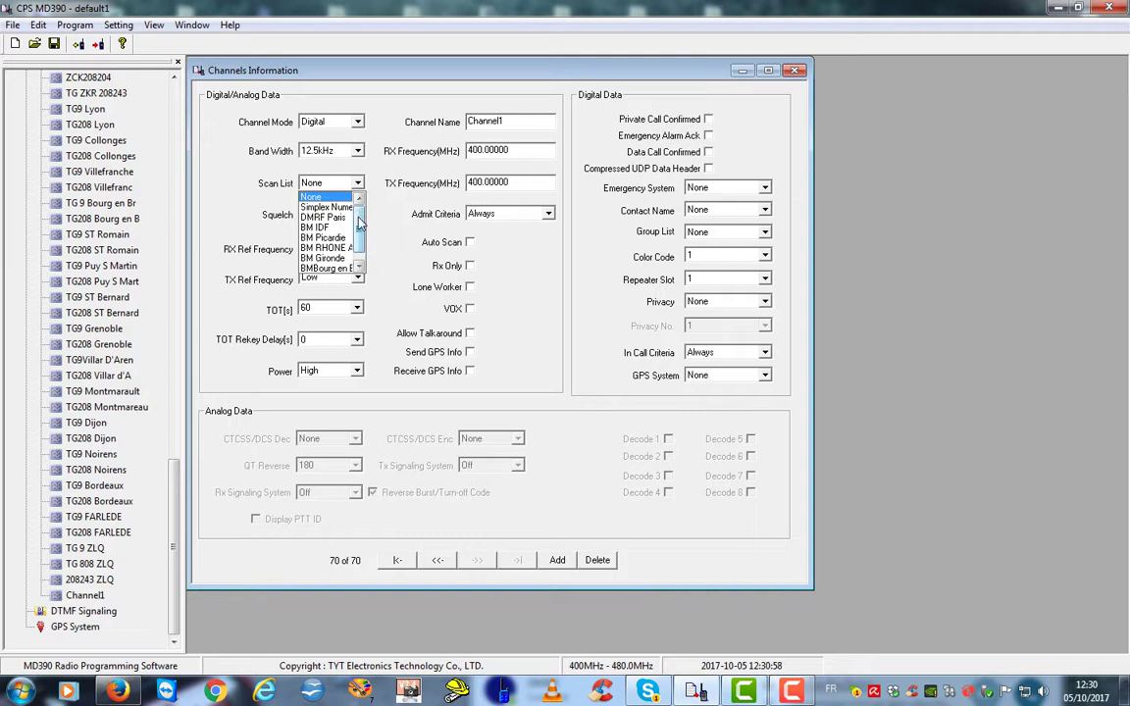
drag(361, 213, 361, 242)
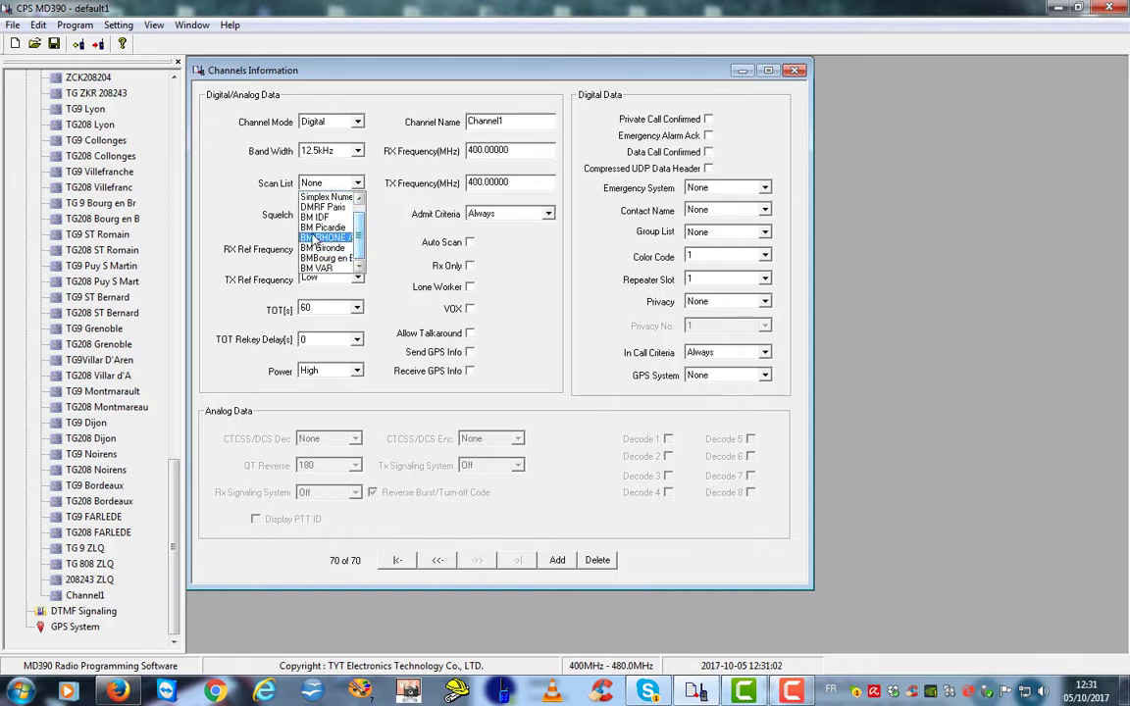
click(323, 239)
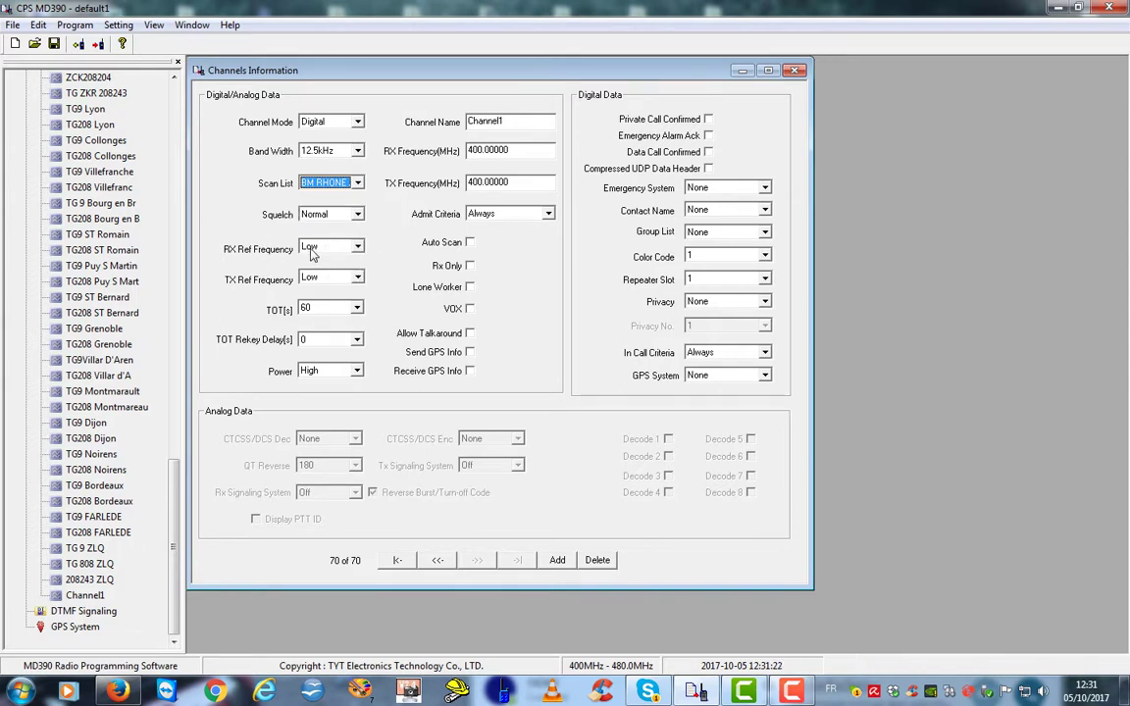
Set the channel's transmit timeout (TOT) to 180 seconds and its power to Low.
click(357, 308)
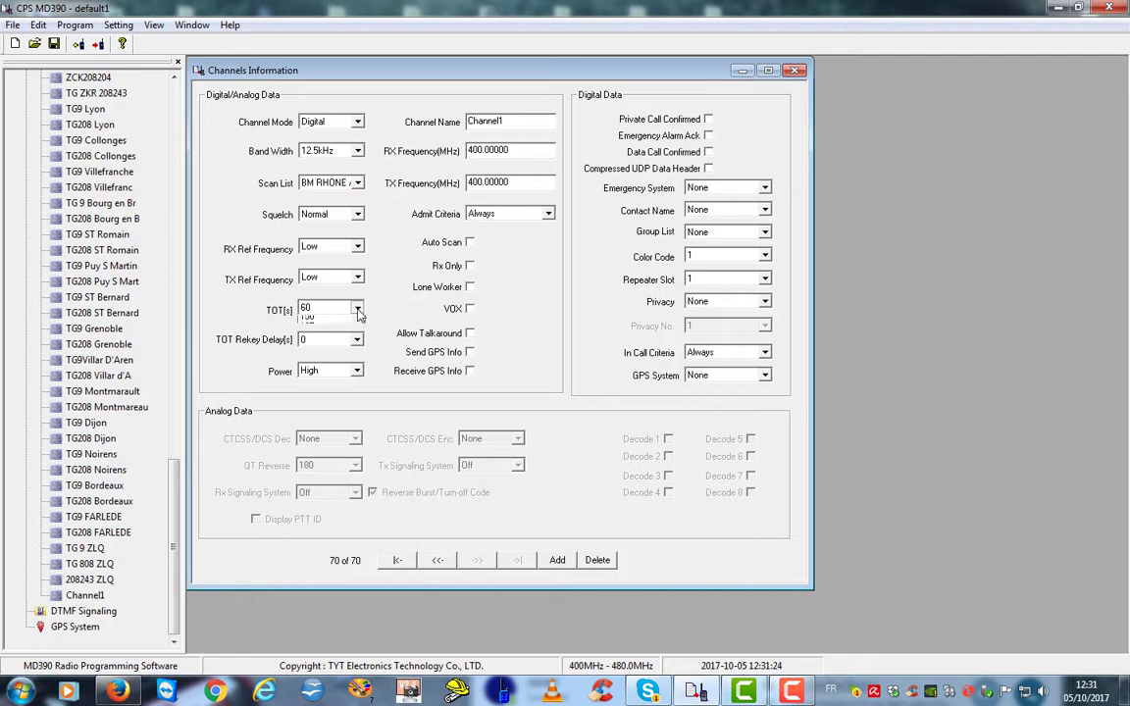
click(357, 391)
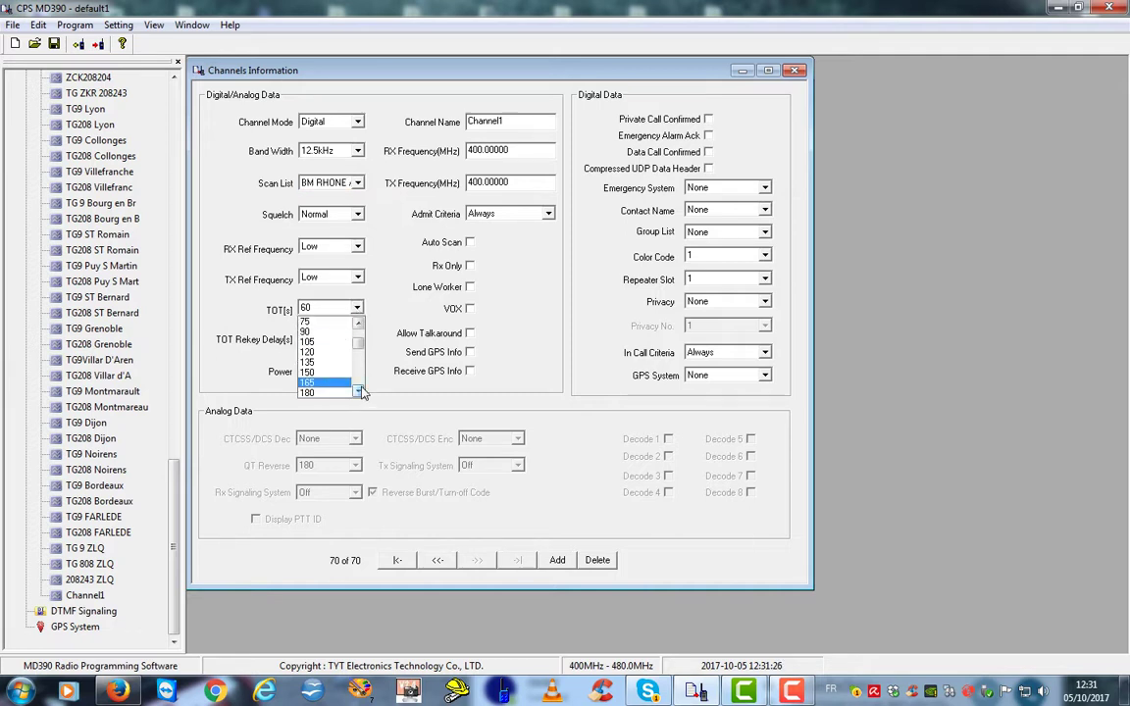
click(357, 391)
click(312, 381)
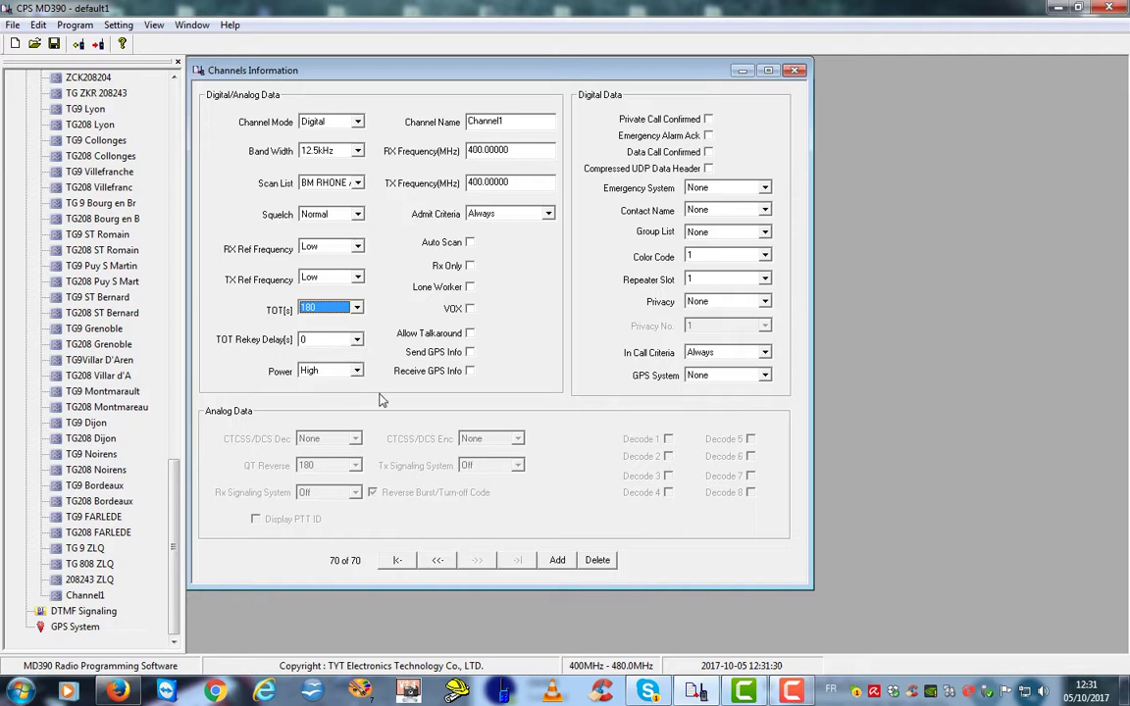
click(358, 374)
click(339, 385)
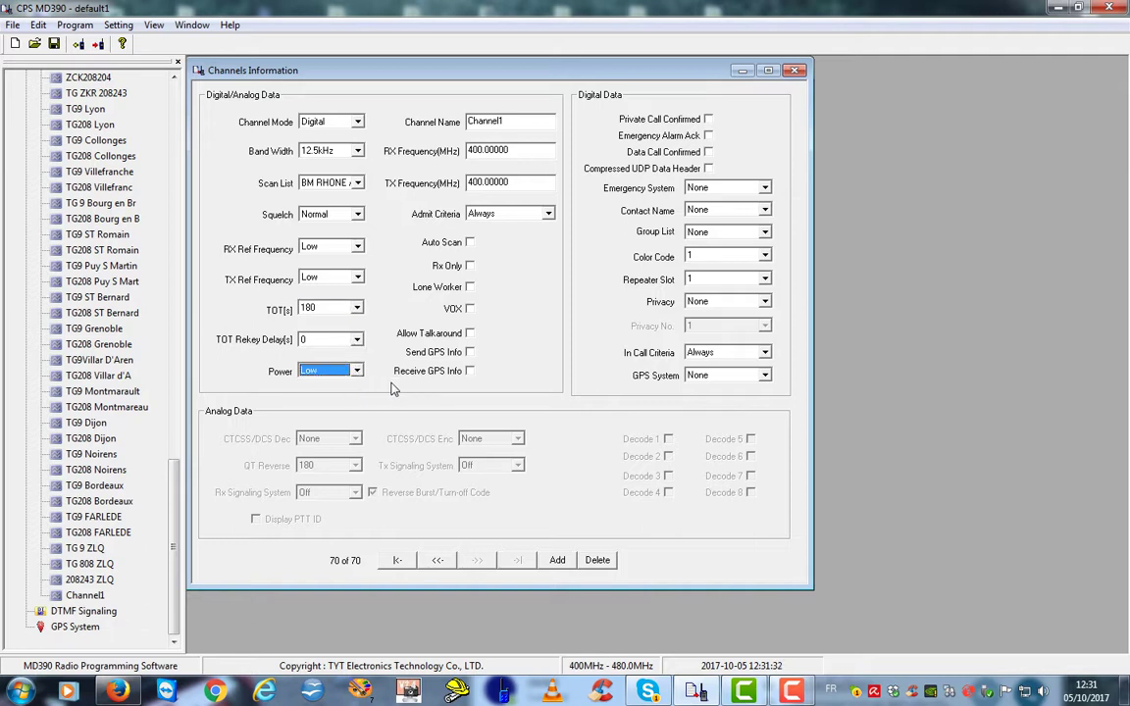
Name the channel "TG 9 Leucate" and move the CPS MD390 window aside.
drag(506, 120, 424, 124)
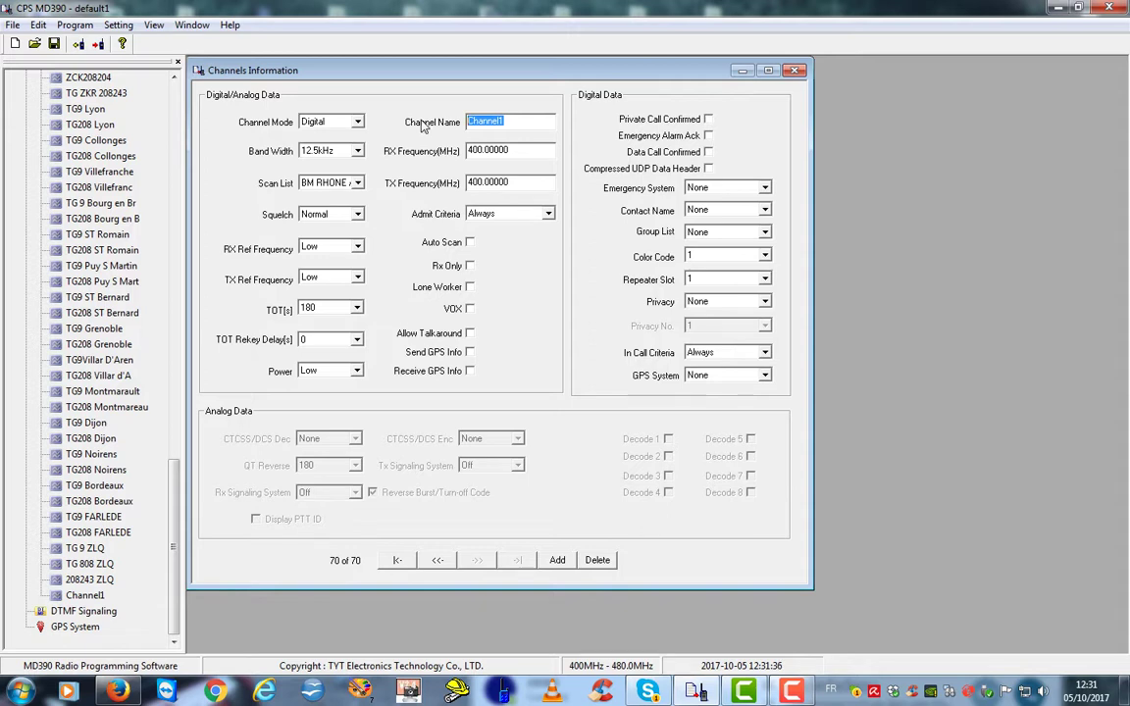
text(TG 9 Leucate)
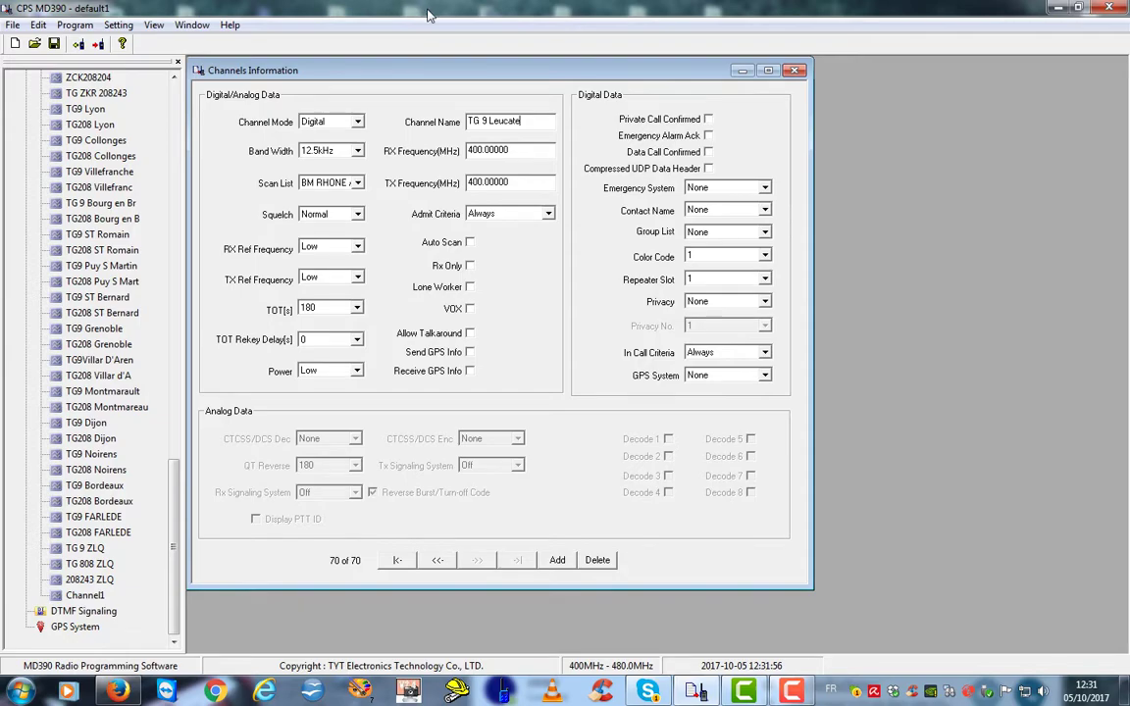
drag(416, 7, 607, 27)
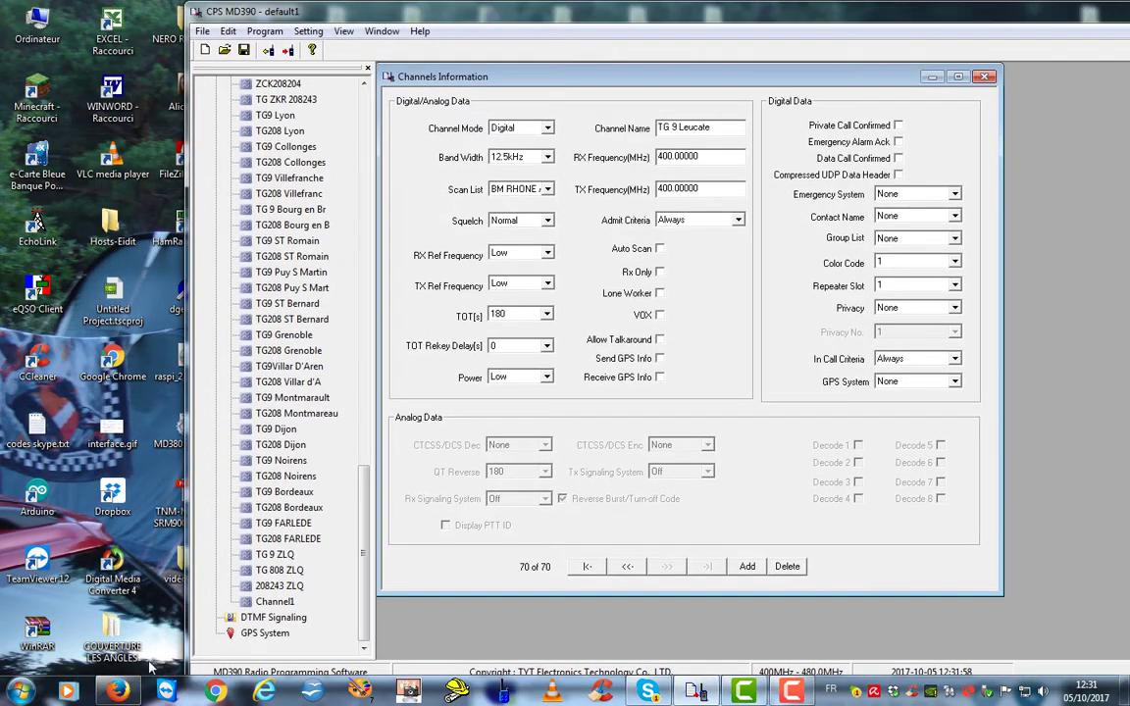
Switch to the BrandMeister page in Firefox and copy the F1ZLD repeater's RX frequency, 439.9500.
click(117, 692)
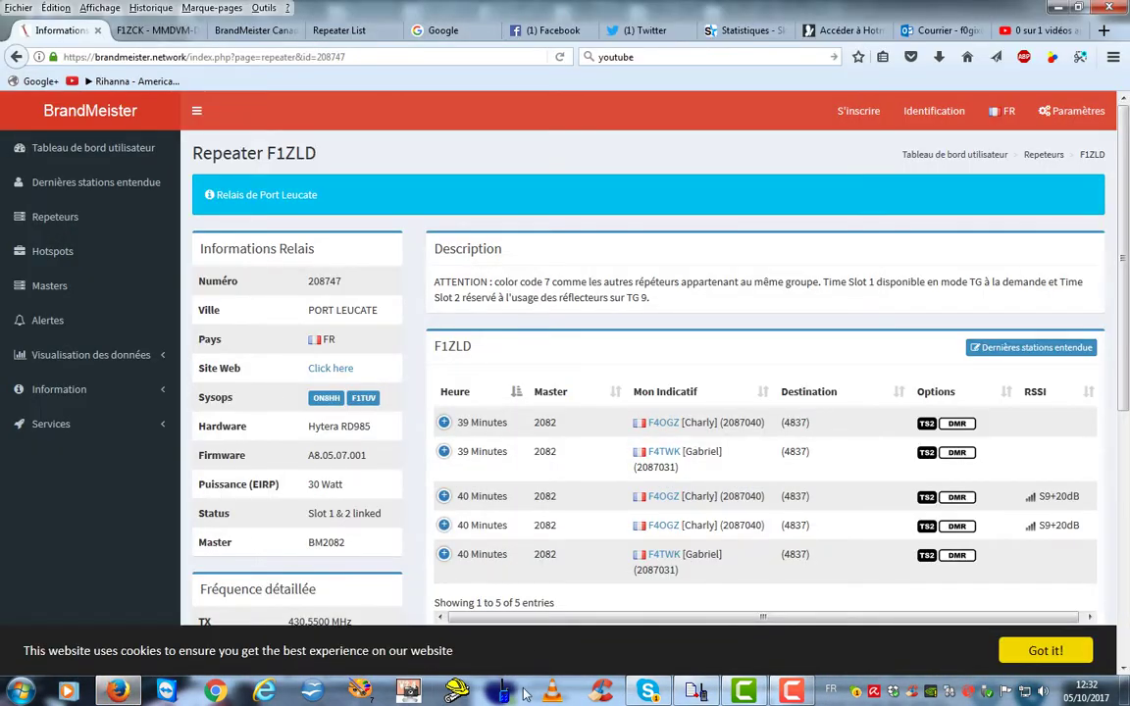
scroll(299, 563, down, 4)
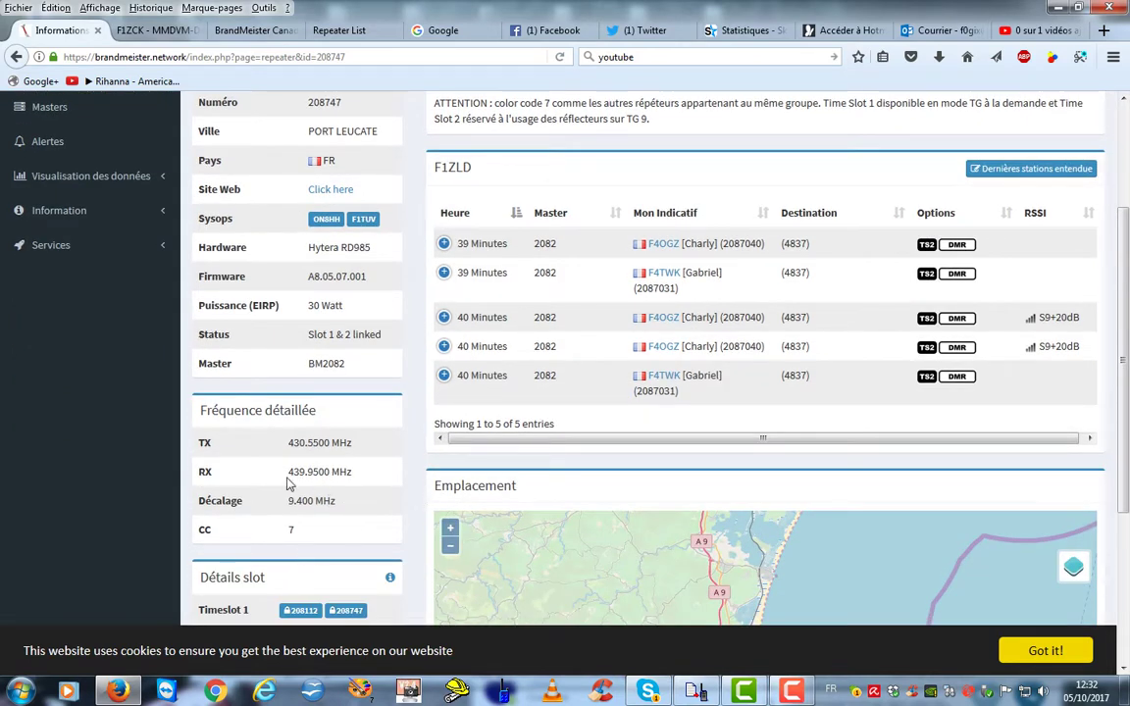
drag(290, 472, 332, 472)
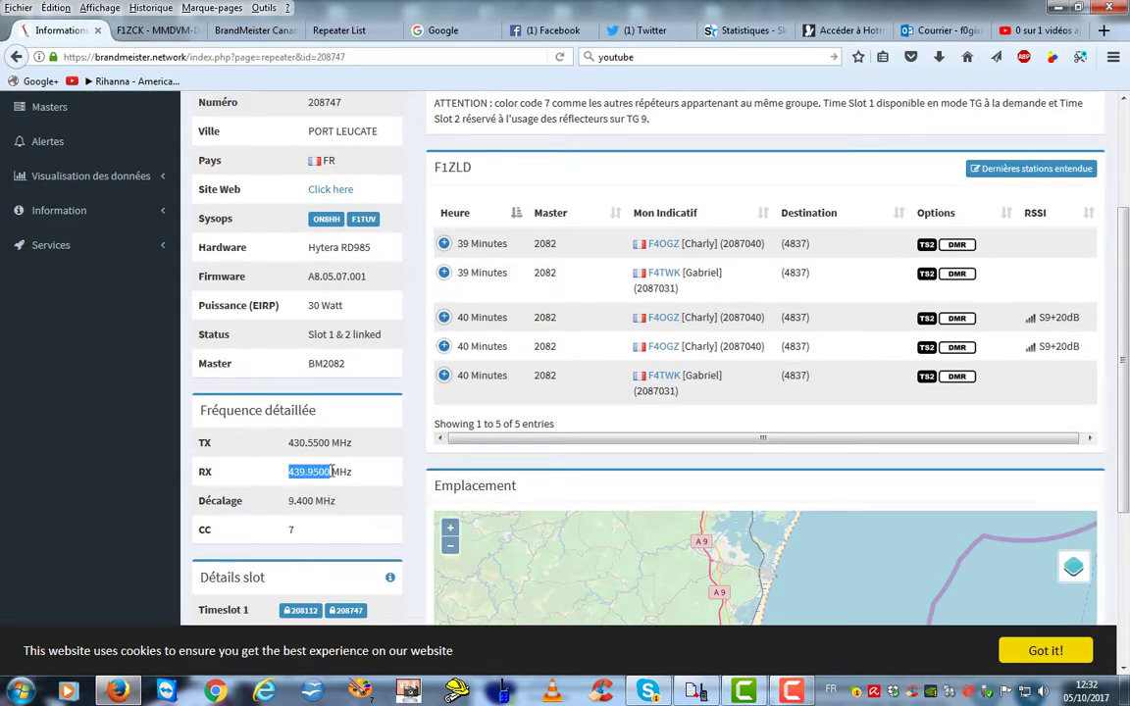
right_click(307, 475)
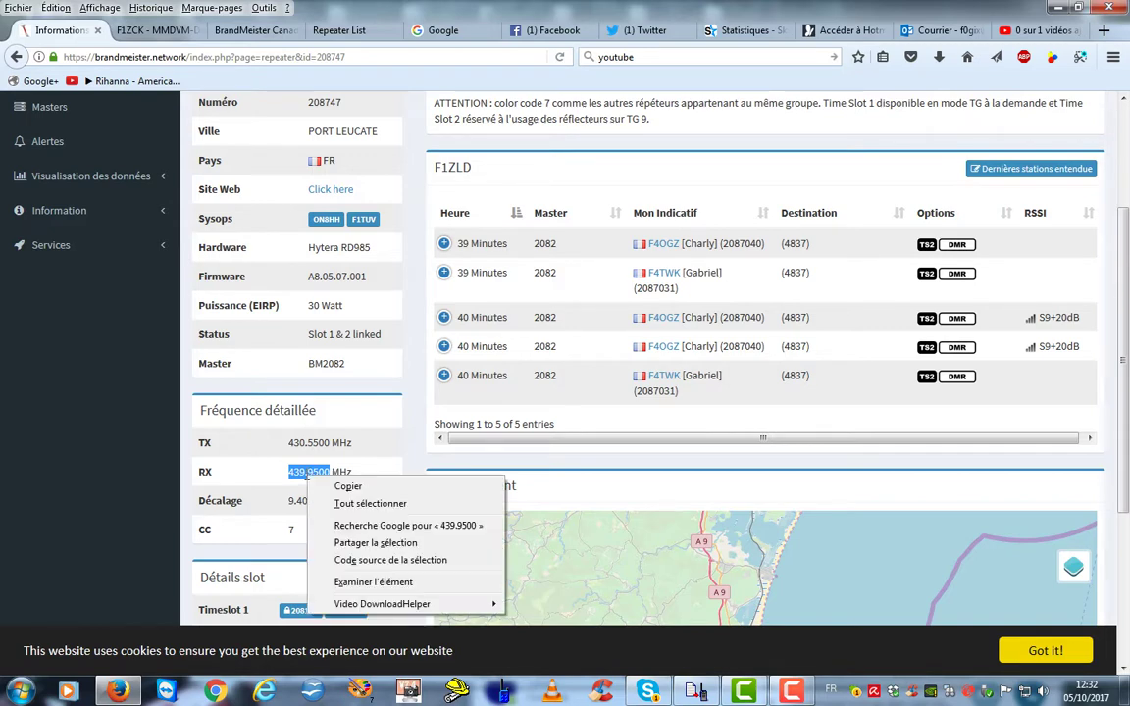
click(349, 488)
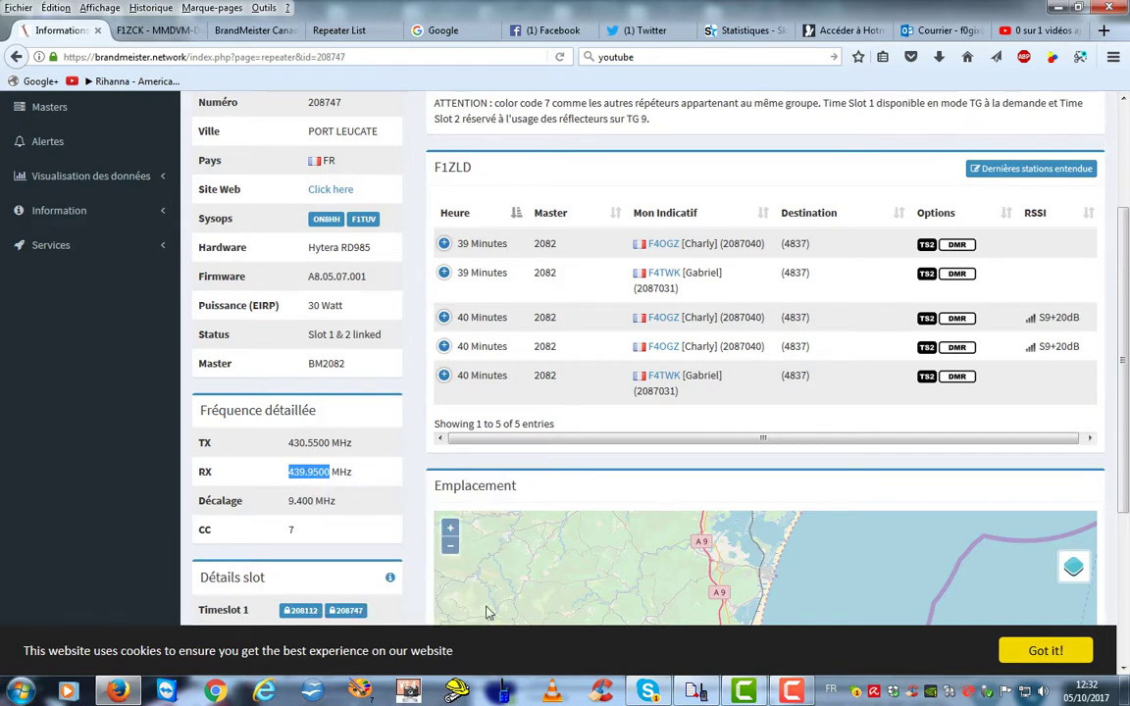
Switch back to CPS MD390 and replace the channel's TX frequency with the copied 439.9500 MHz.
click(697, 693)
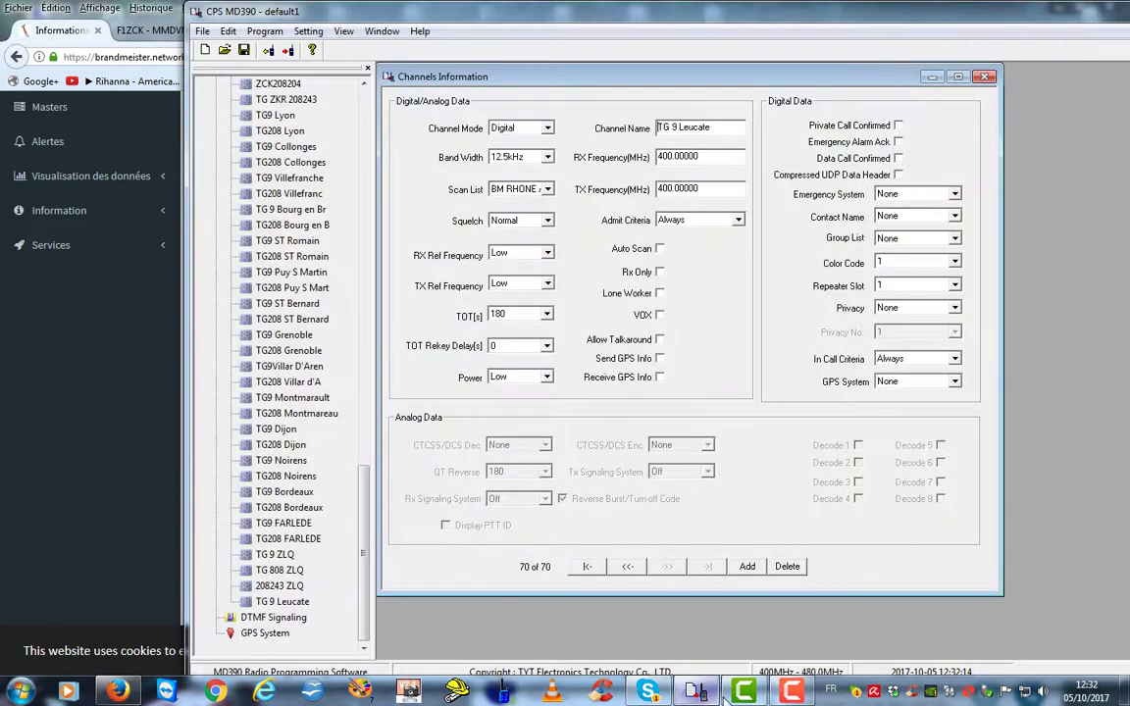
key(BackSpace)
key(BackSpace)
key(BackSpace)
key(BackSpace)
key(BackSpace)
key(BackSpace)
key(BackSpace)
key(BackSpace)
right_click(694, 192)
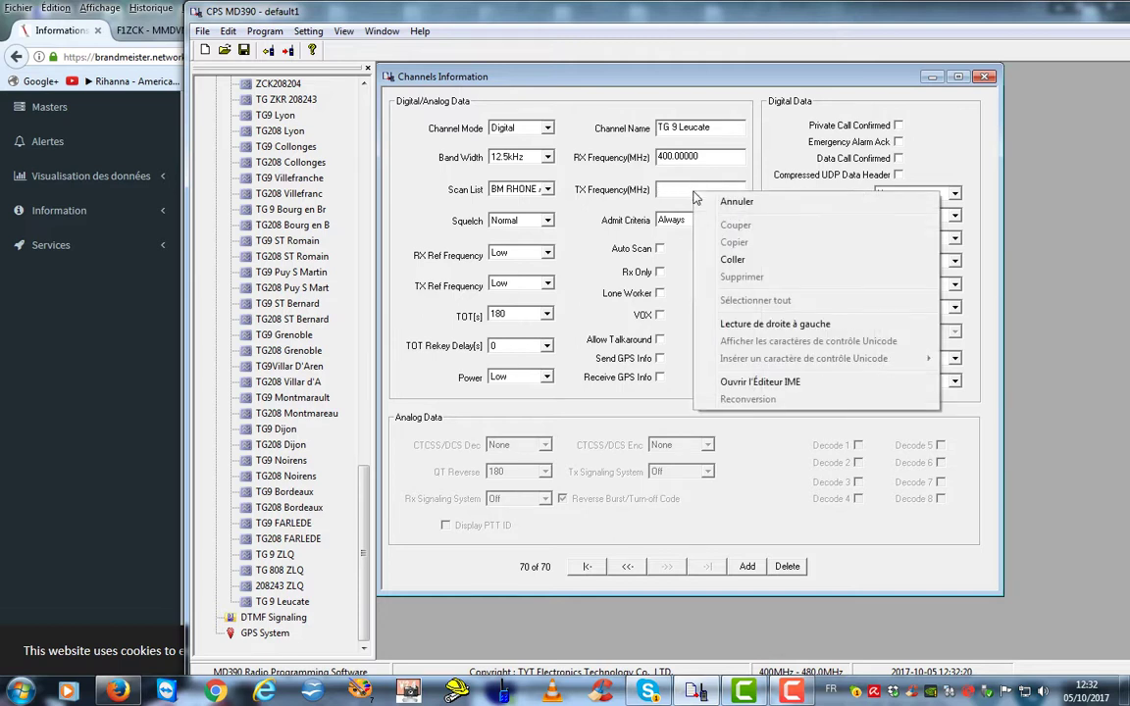
click(728, 256)
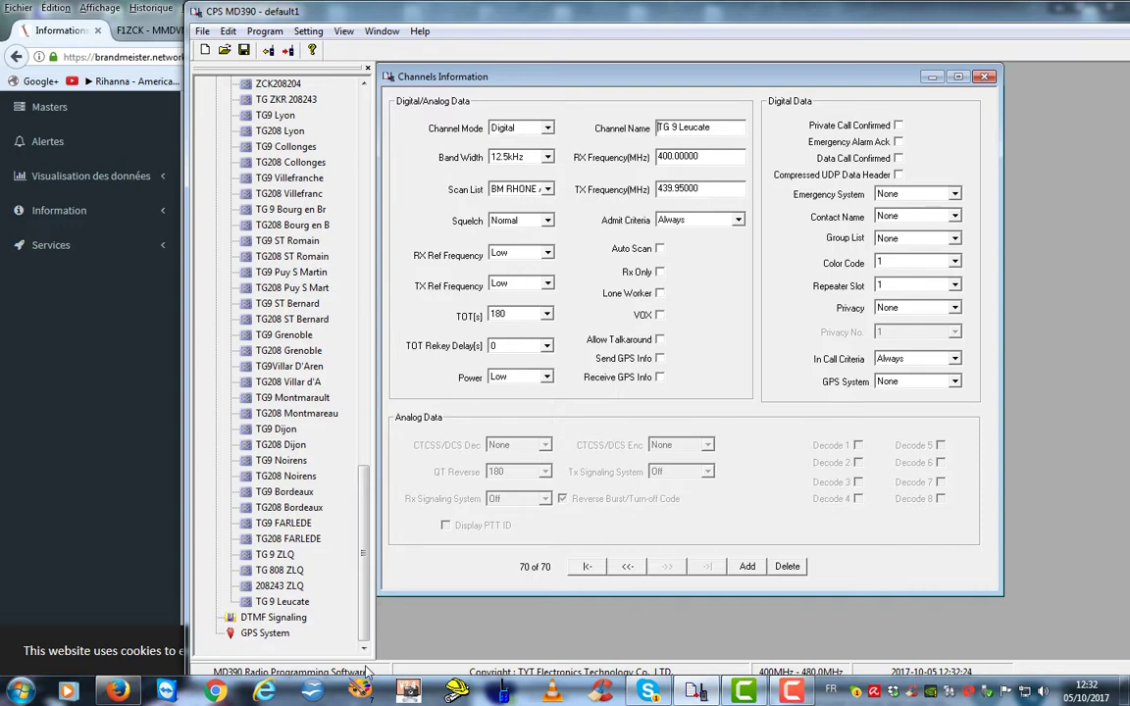
Return to the BrandMeister page in Firefox and copy the F1ZLD repeater's TX frequency, 430.5500.
click(117, 691)
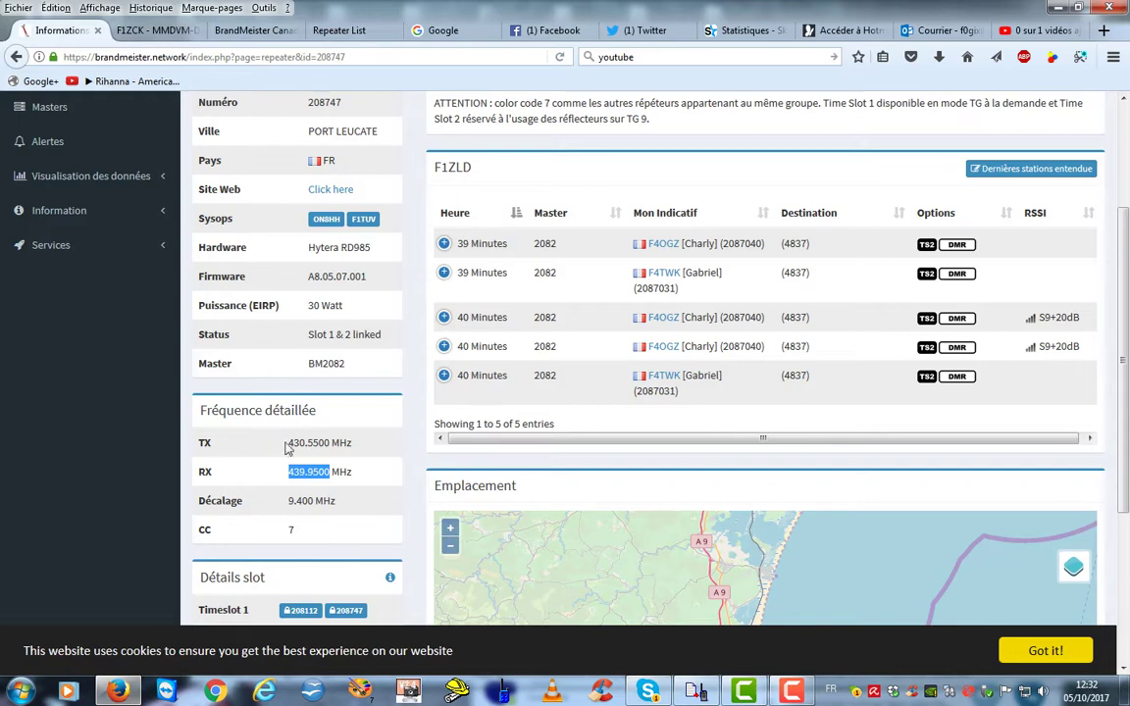
drag(289, 443, 317, 447)
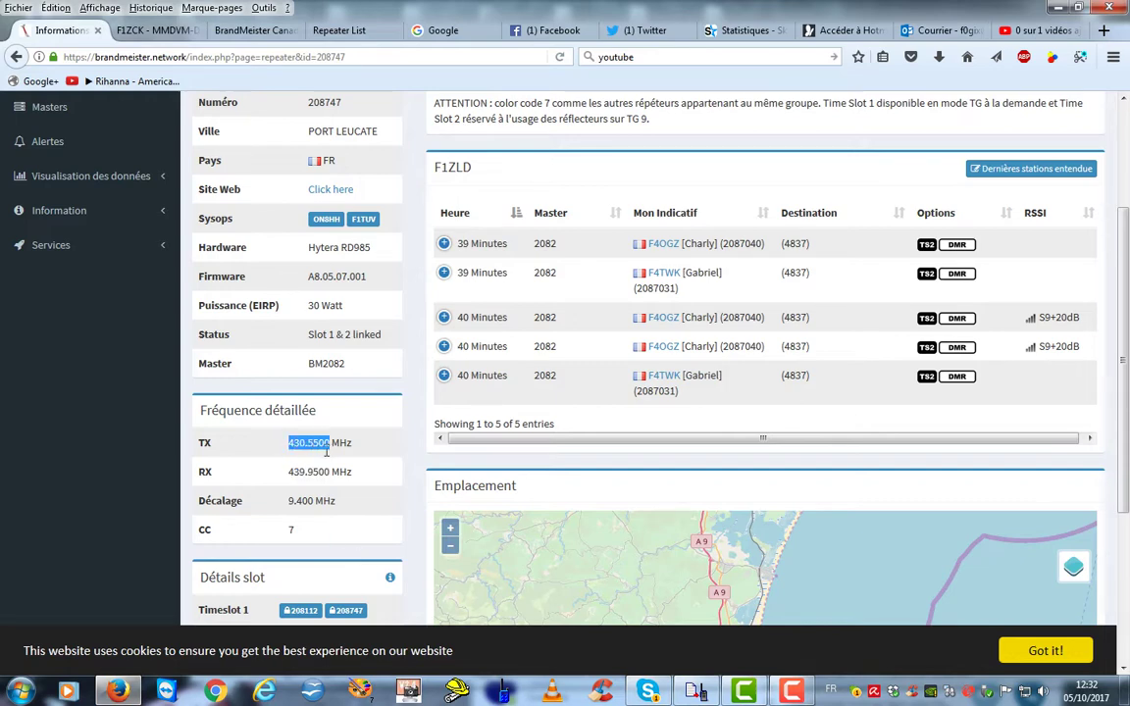
right_click(314, 443)
click(344, 454)
Go back to CPS MD390 and replace the channel's RX frequency with the copied 430.5500 MHz.
click(116, 691)
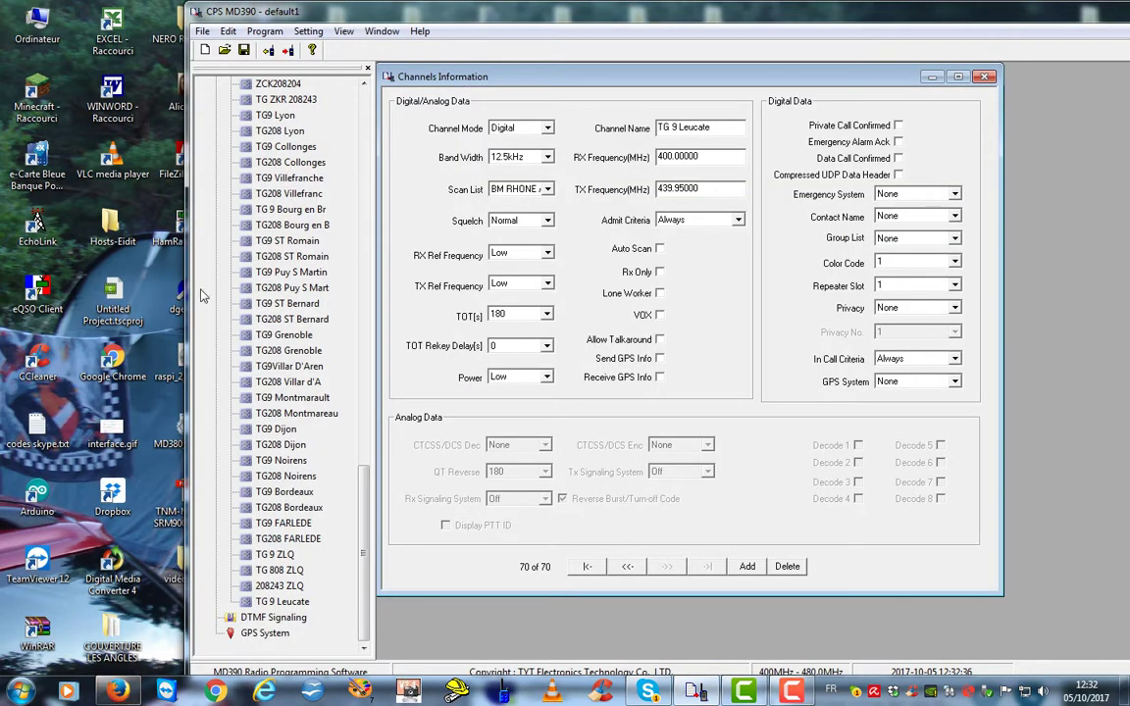
key(BackSpace)
key(BackSpace)
key(BackSpace)
key(BackSpace)
key(BackSpace)
key(BackSpace)
right_click(698, 157)
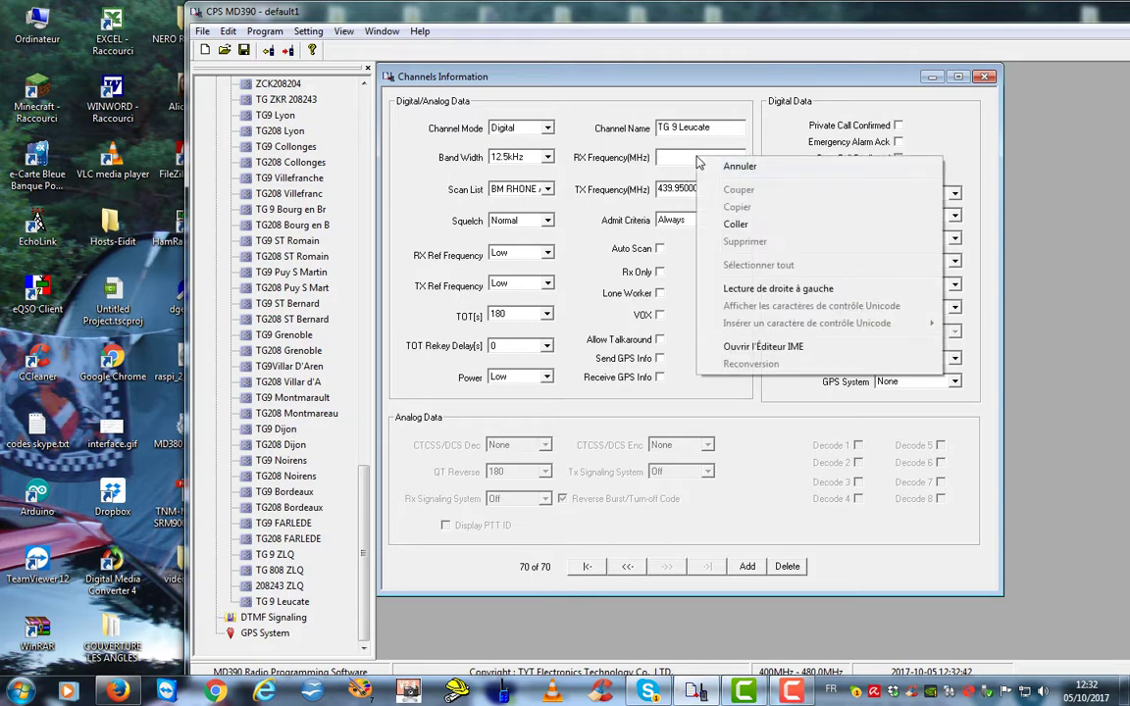
click(724, 222)
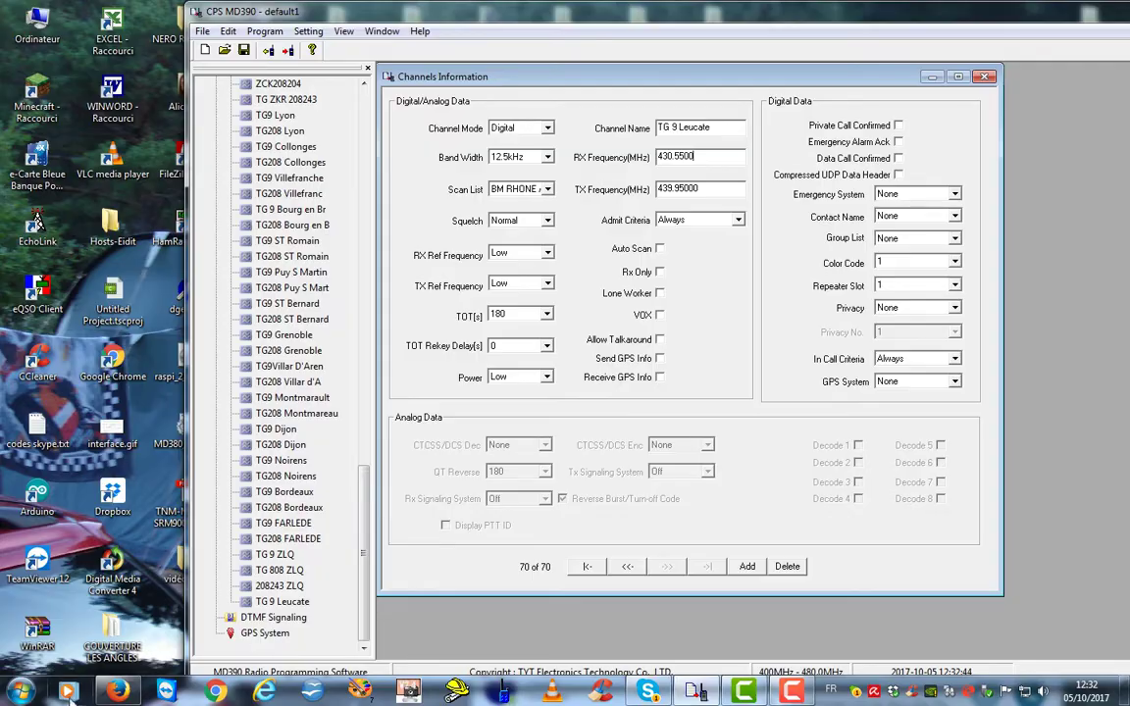
Check the F1ZLD repeater's details on the BrandMeister page in Firefox and return to CPS MD390.
click(114, 692)
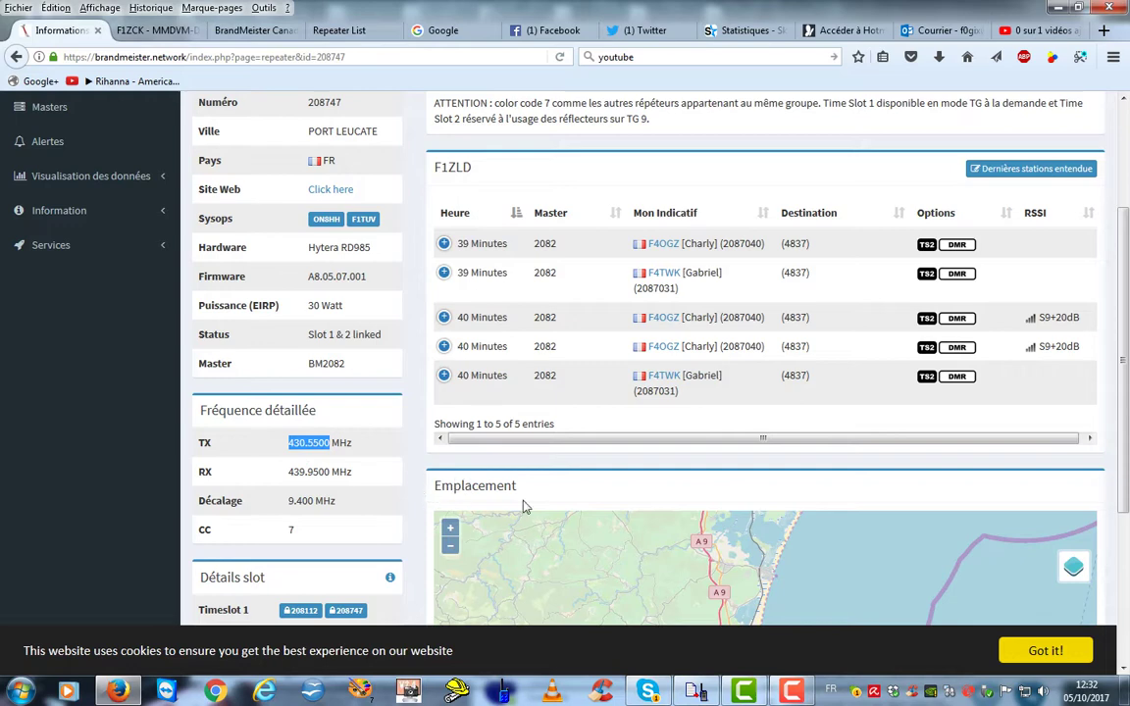
mouse_move(699, 695)
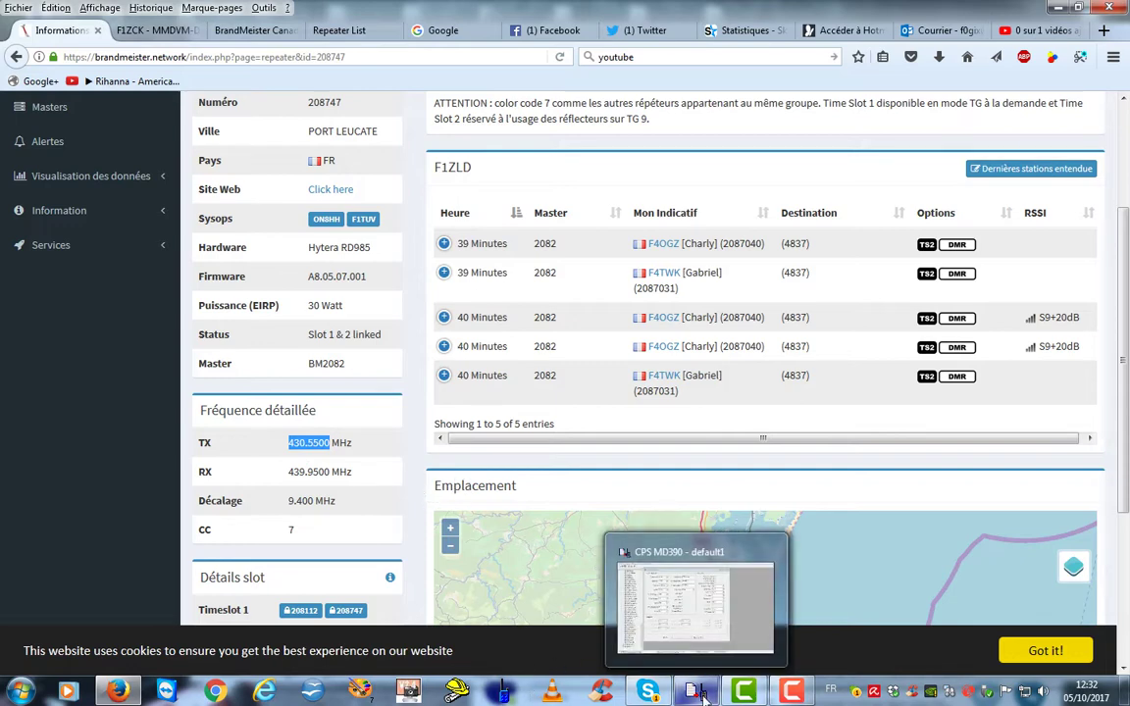
click(699, 695)
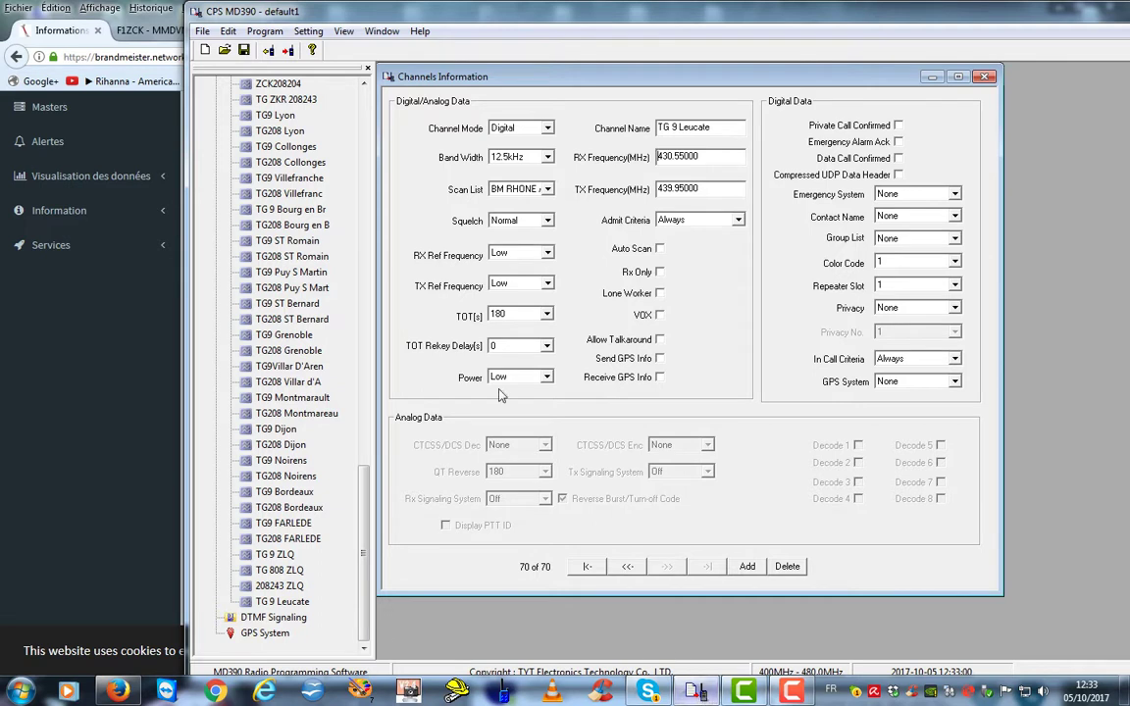
Set the TG 9 Leucate channel's Admit Criteria to Color Code and enable Send GPS Info and Receive GPS Info.
click(738, 221)
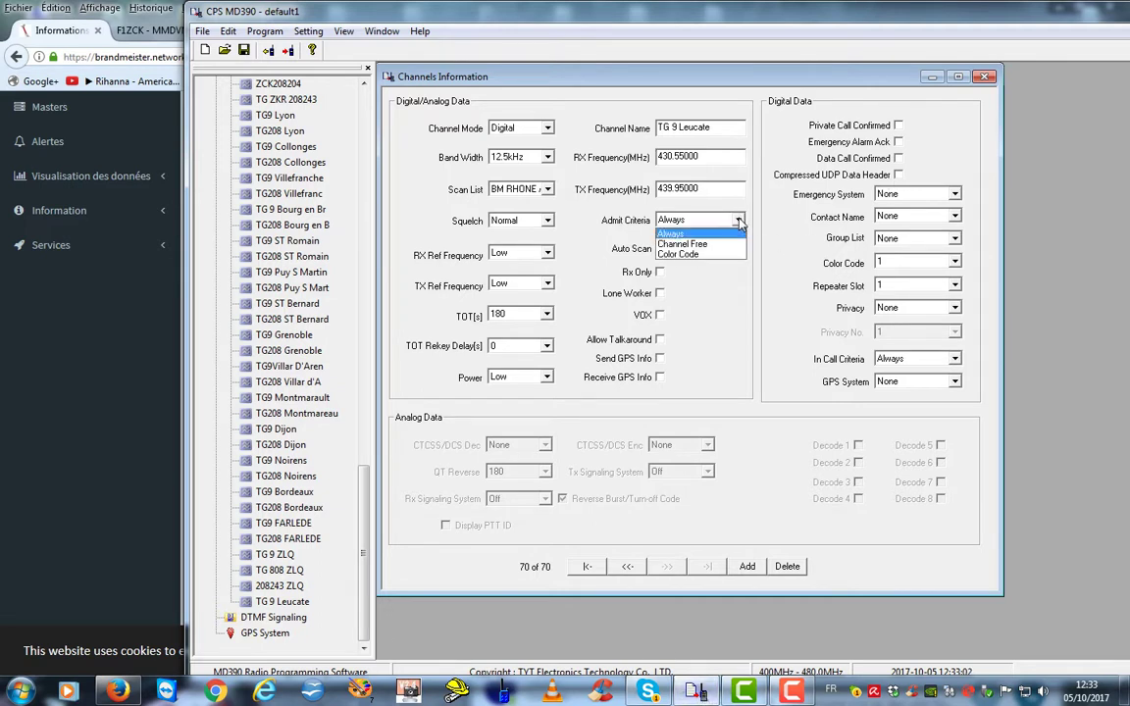
click(707, 254)
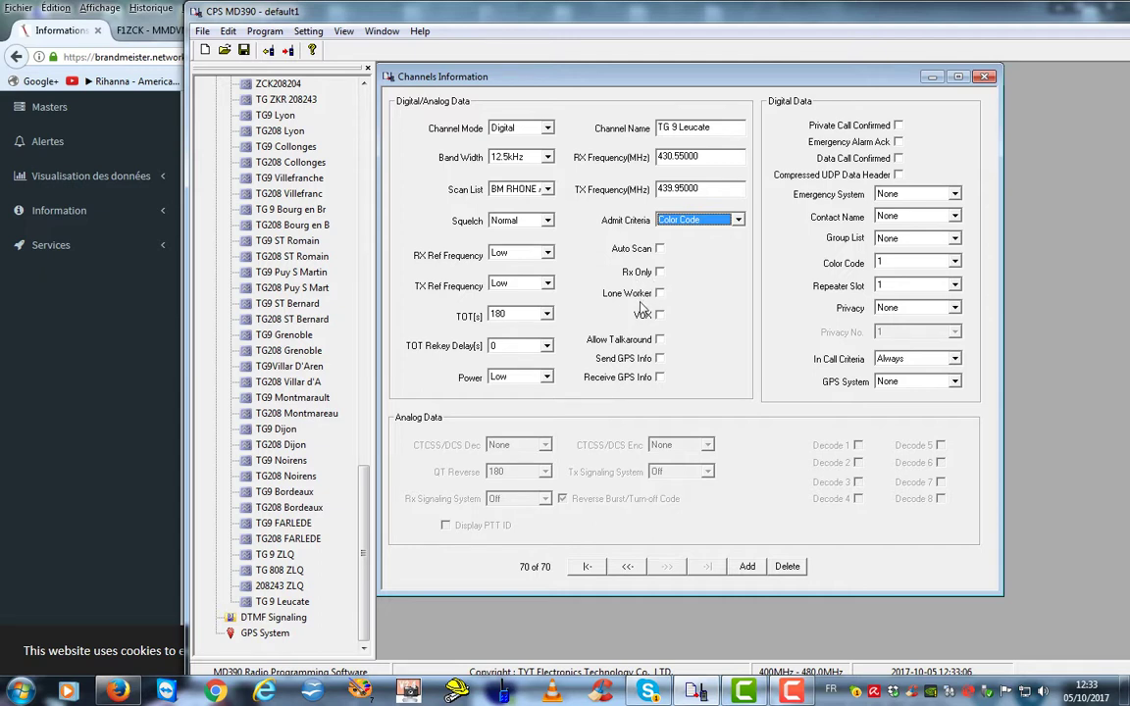
click(660, 359)
click(660, 378)
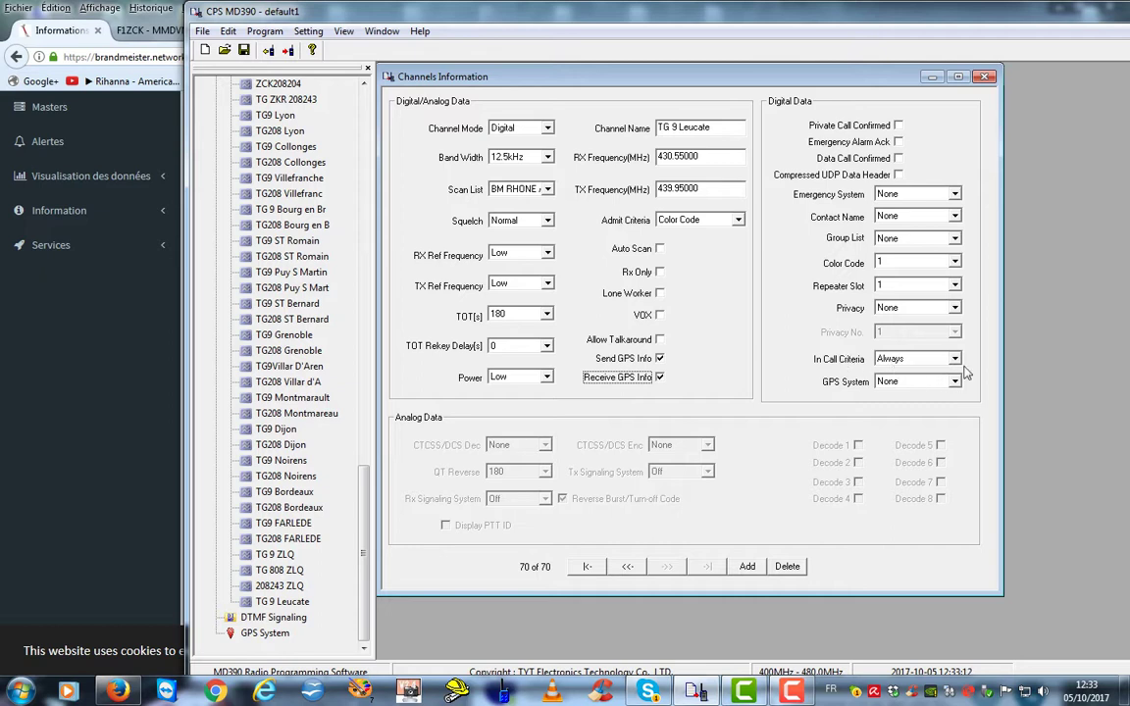
Assign the TG 9 Local contact and the TG TOUT group list to the TG 9 Leucate channel.
click(955, 217)
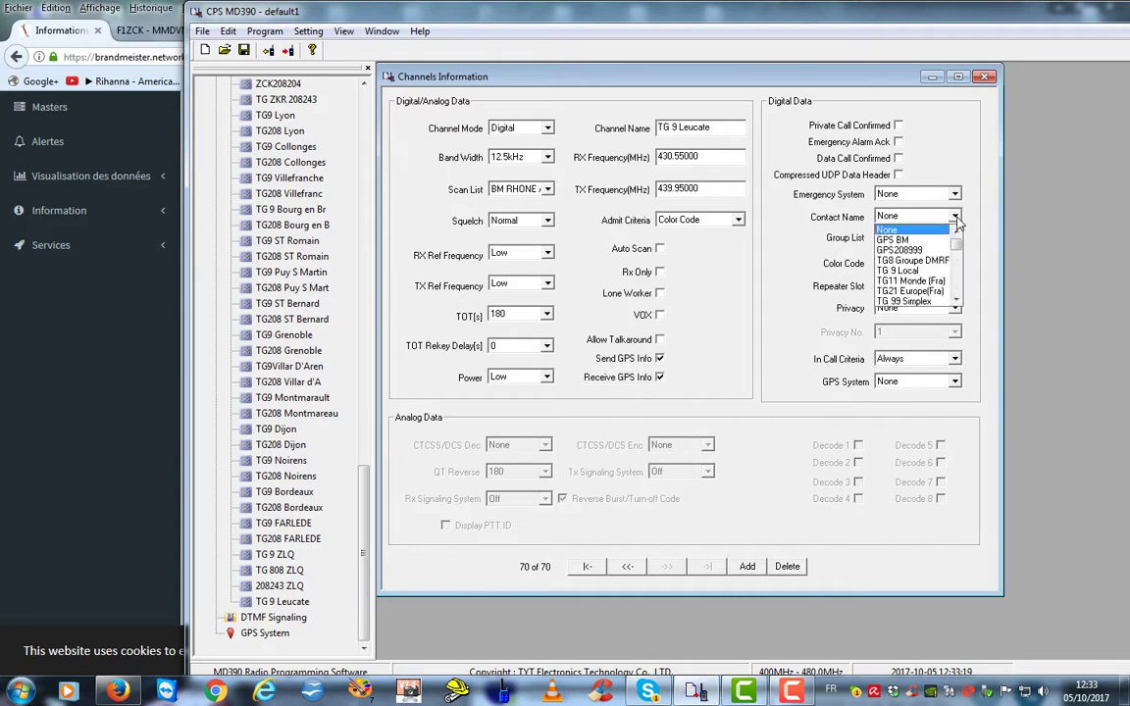
click(917, 271)
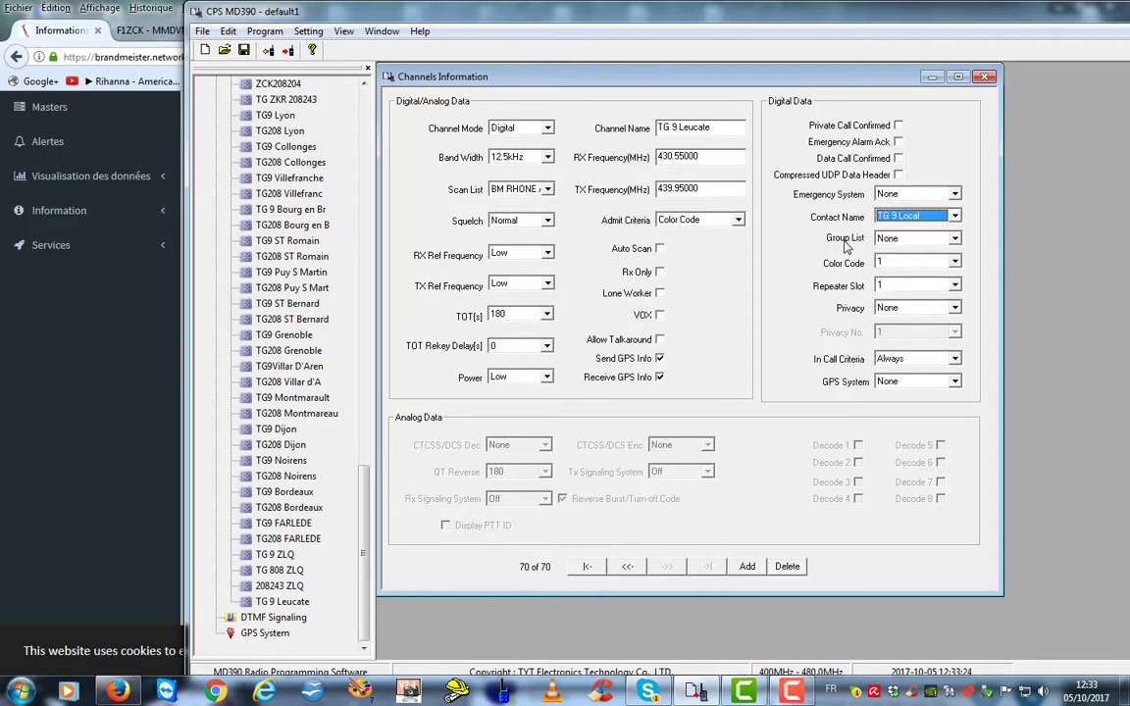
click(955, 239)
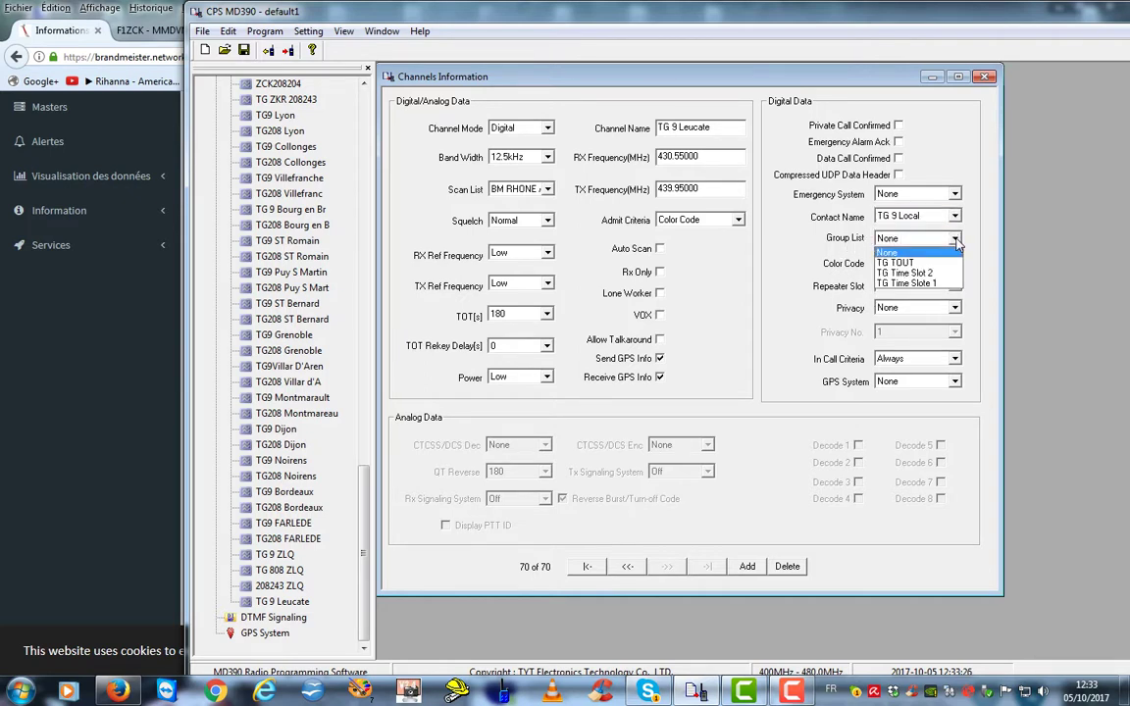
click(883, 263)
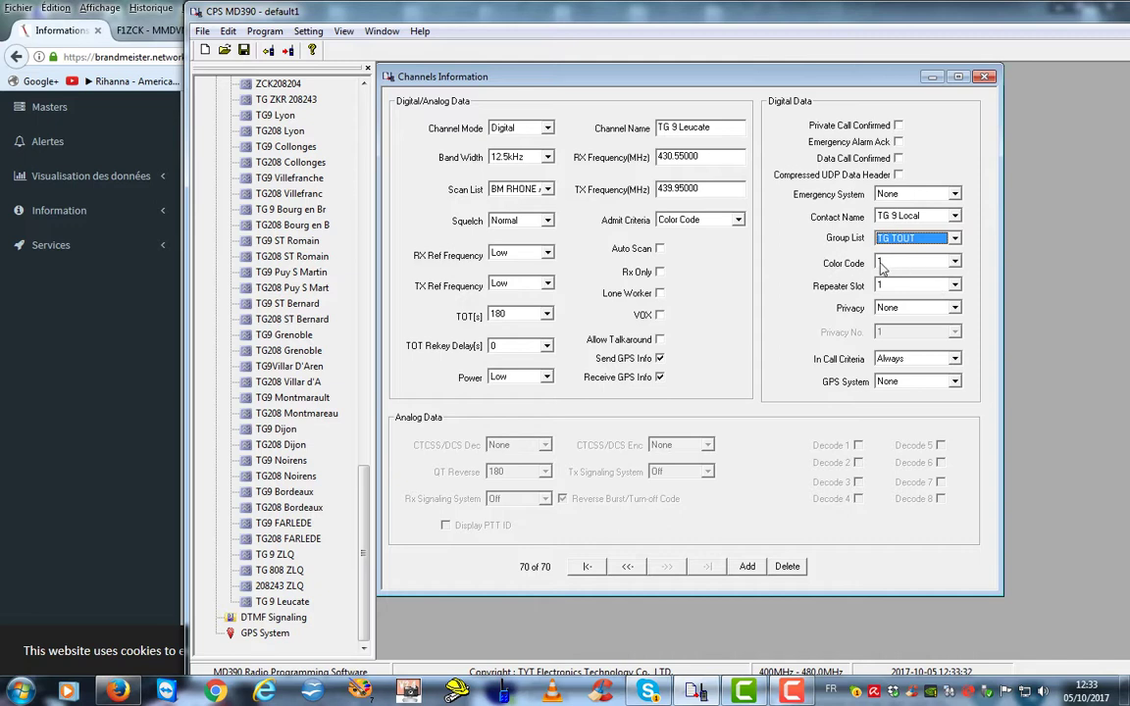
Set the TG 9 Leucate channel's Color Code to 7 and its Repeater Slot to 2.
click(955, 263)
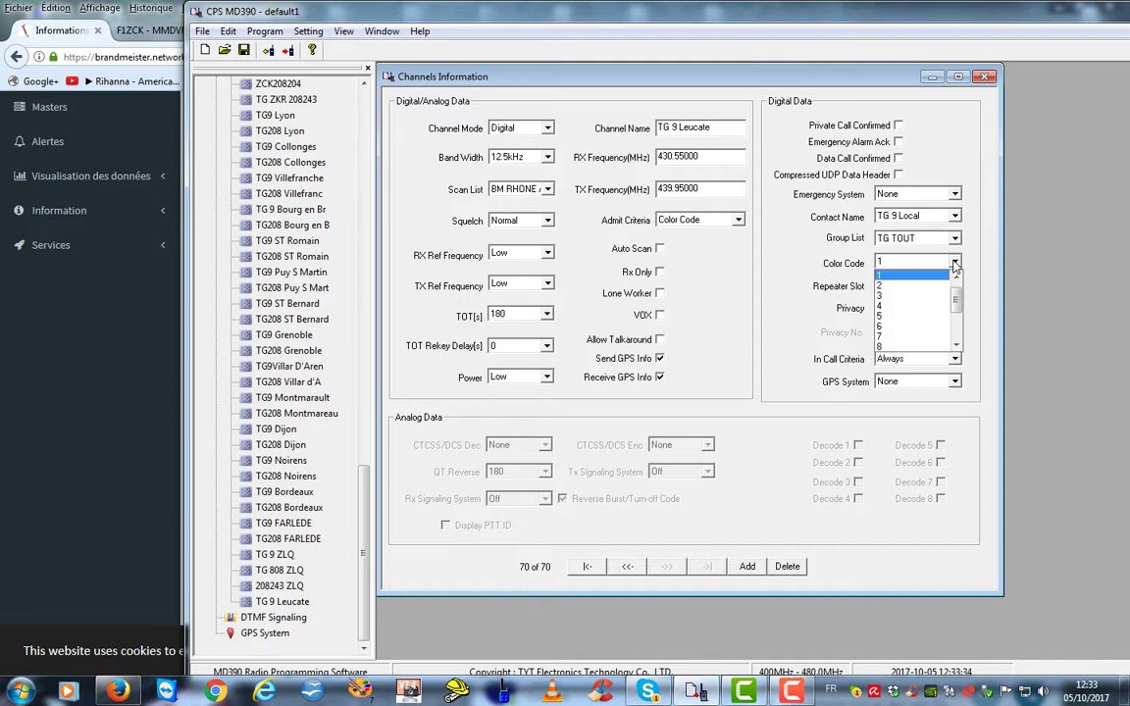
click(913, 336)
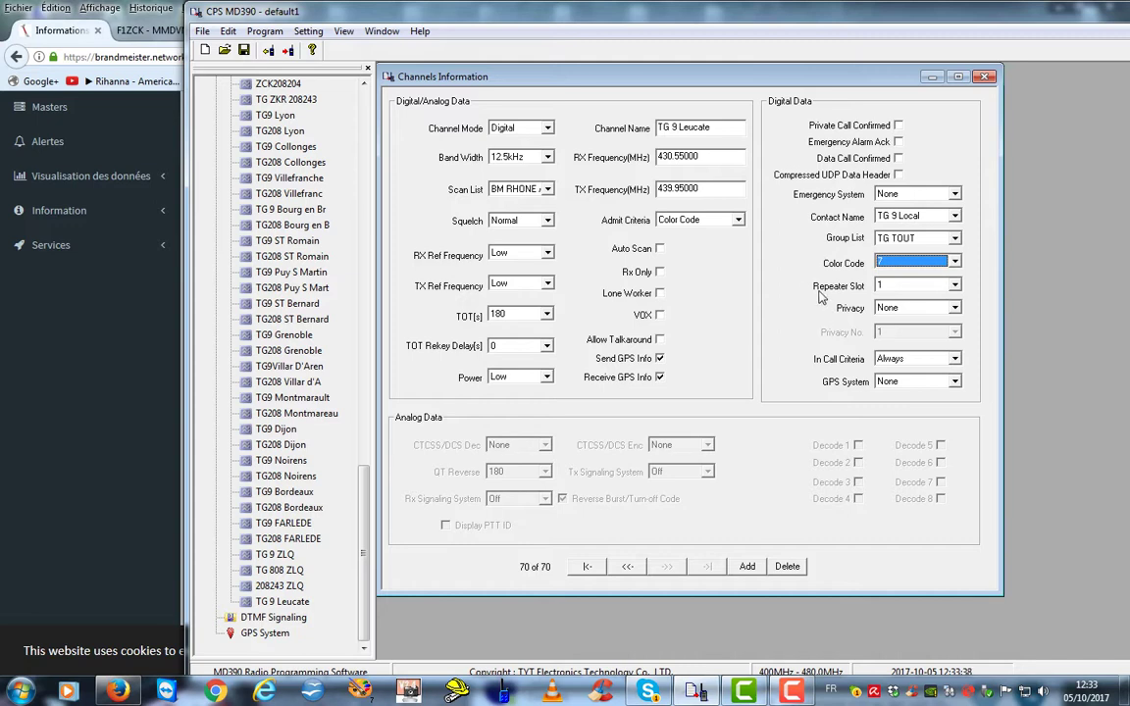
click(957, 287)
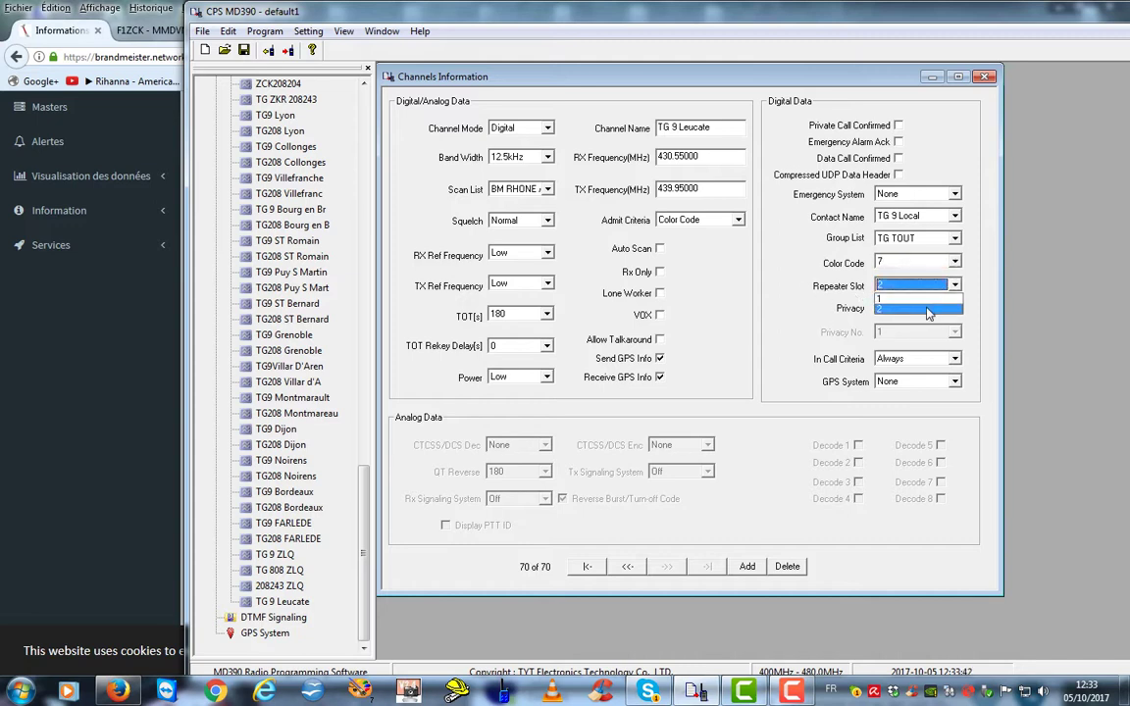
click(928, 312)
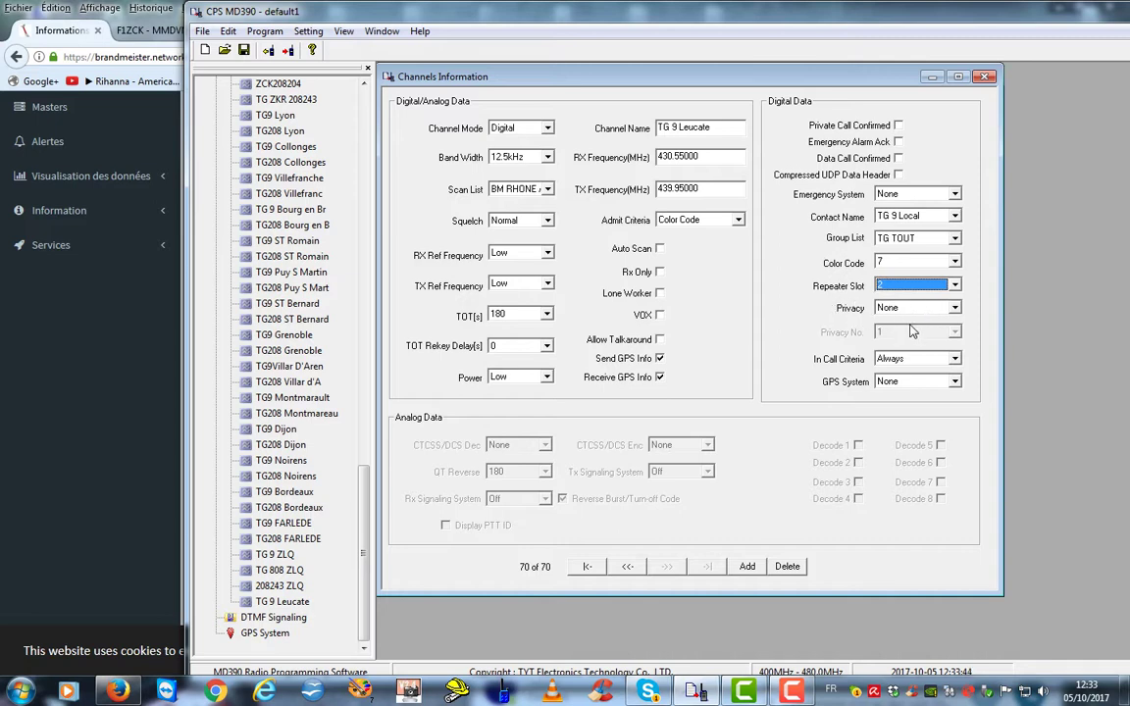
Set the channel's In Call Criteria to Follow Admit Criteria and its GPS System to 1.
click(959, 363)
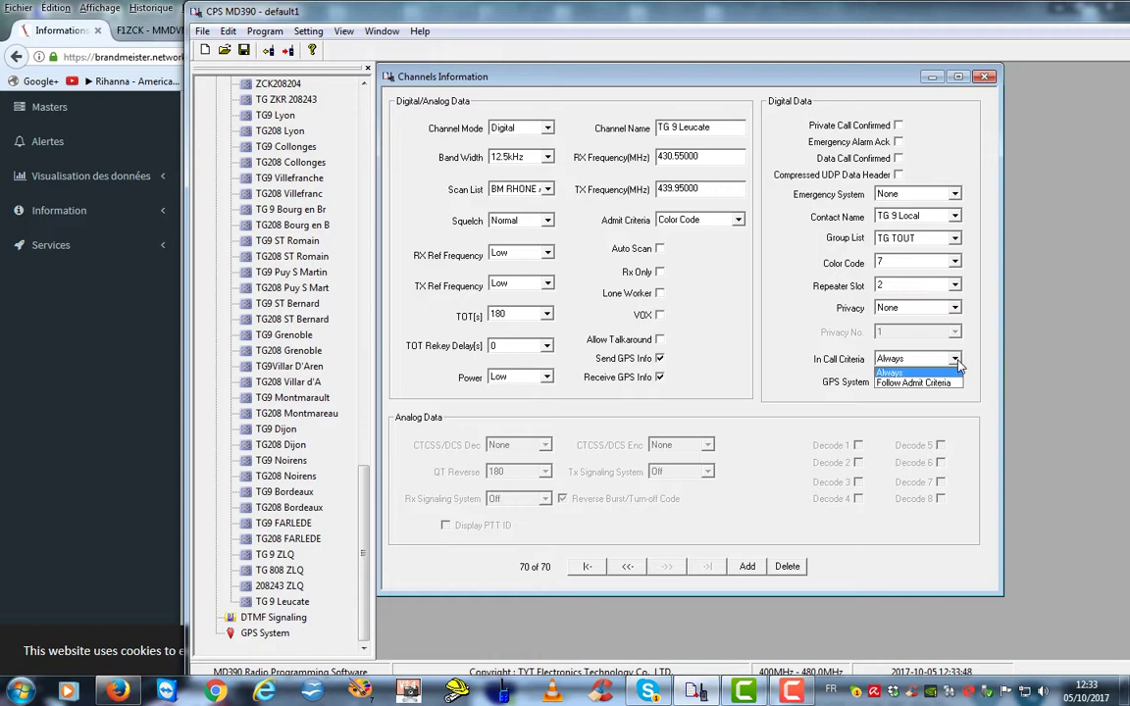
click(912, 385)
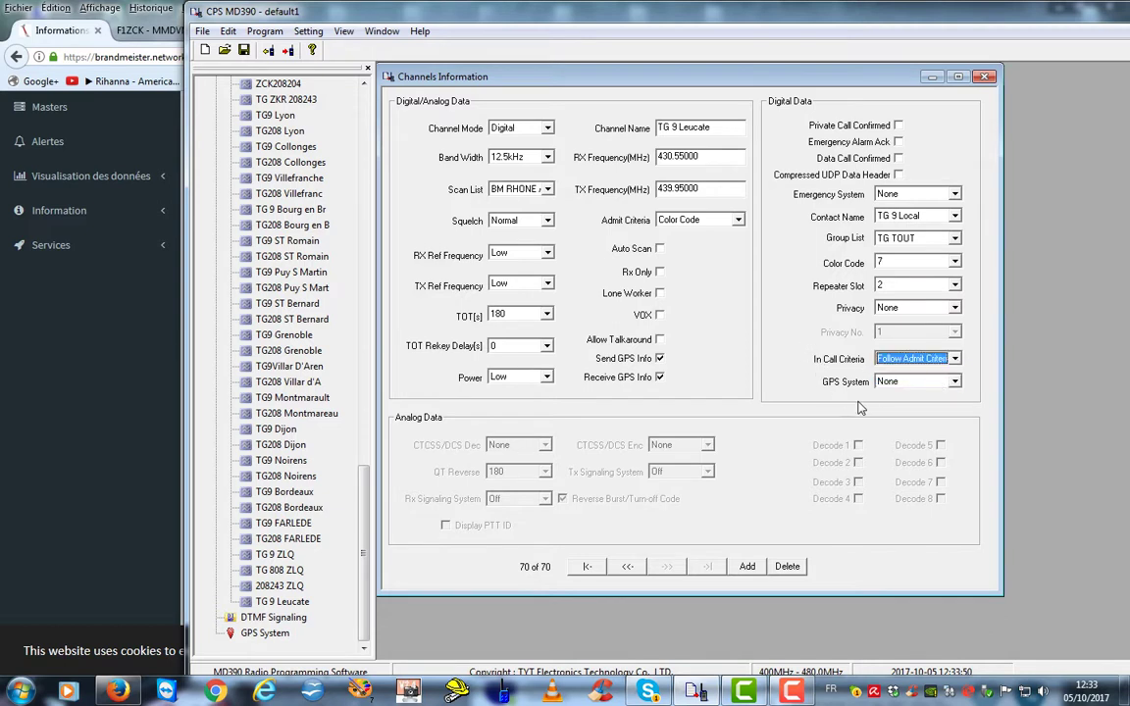
click(957, 382)
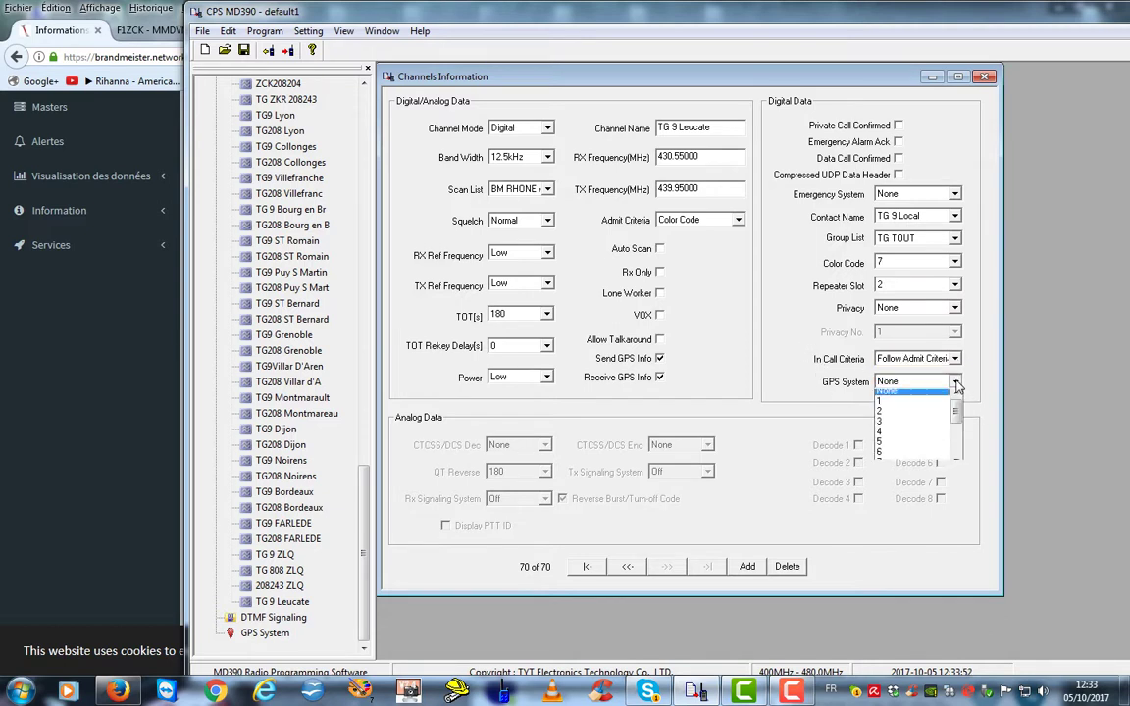
click(914, 406)
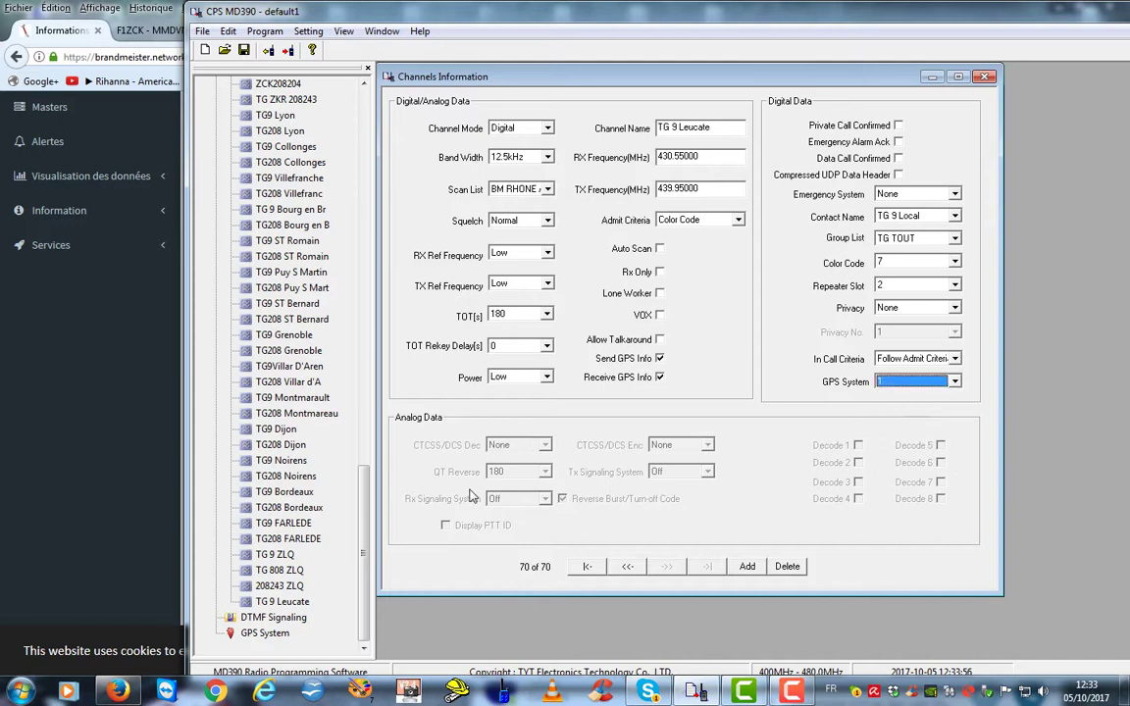
View the 208243 ZLQ channel, then return to TG 9 Leucate and move the Channels Information window aside.
click(245, 588)
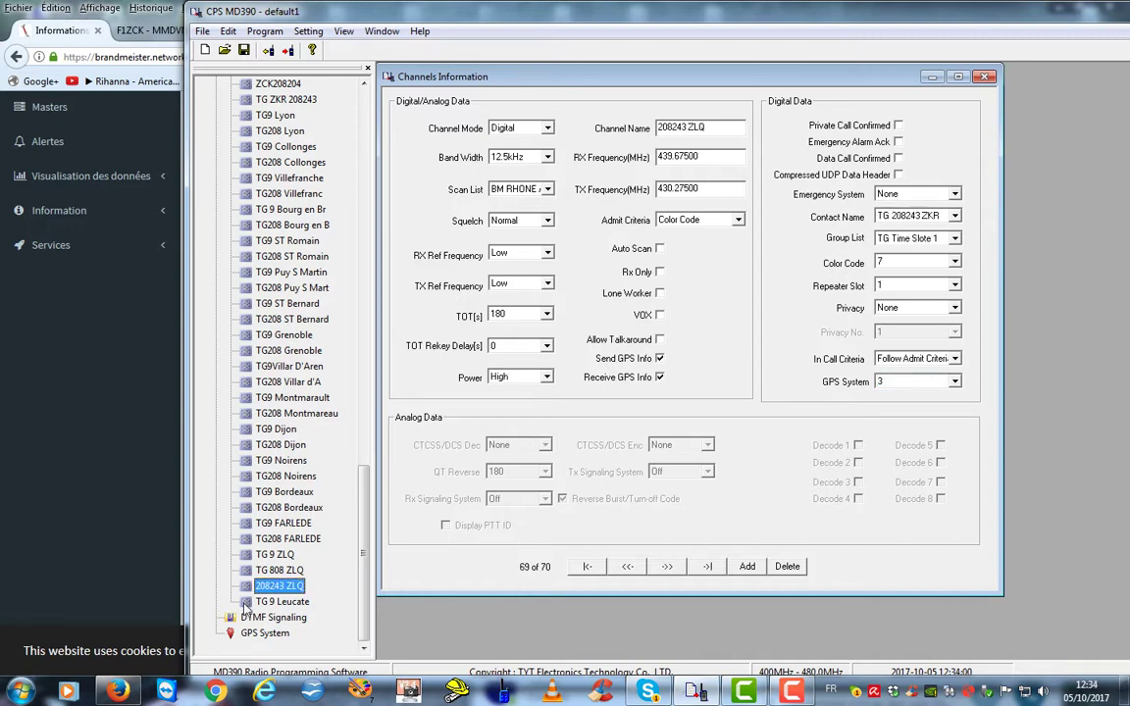
click(245, 602)
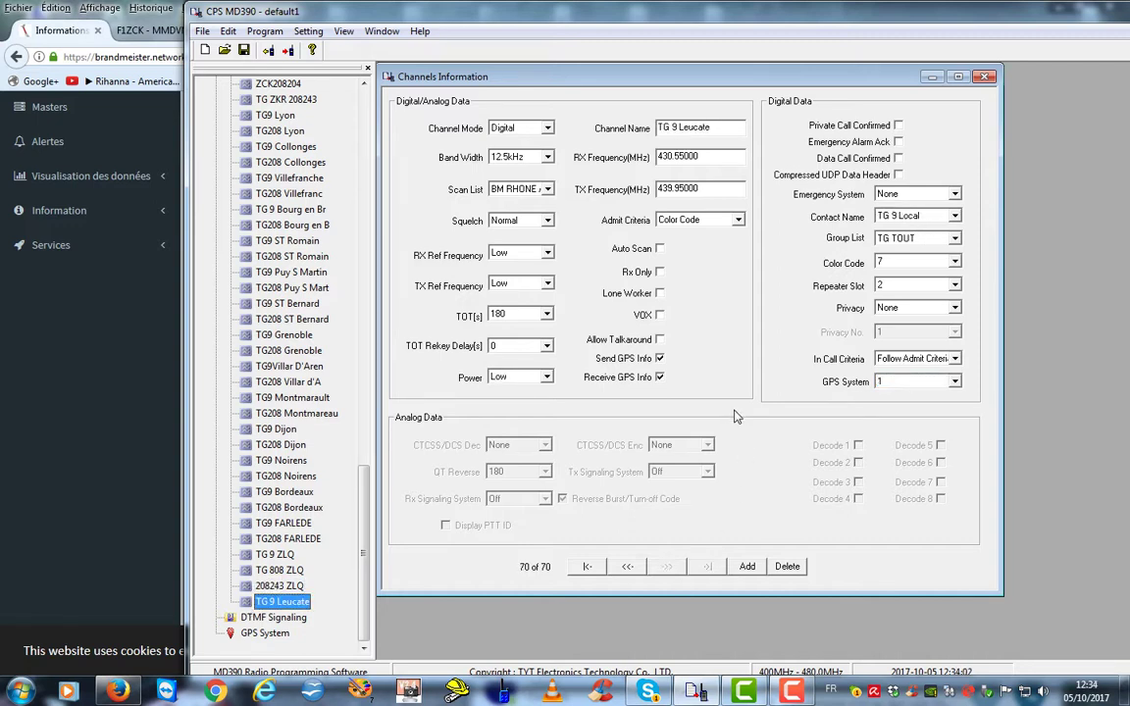
drag(510, 76, 657, 89)
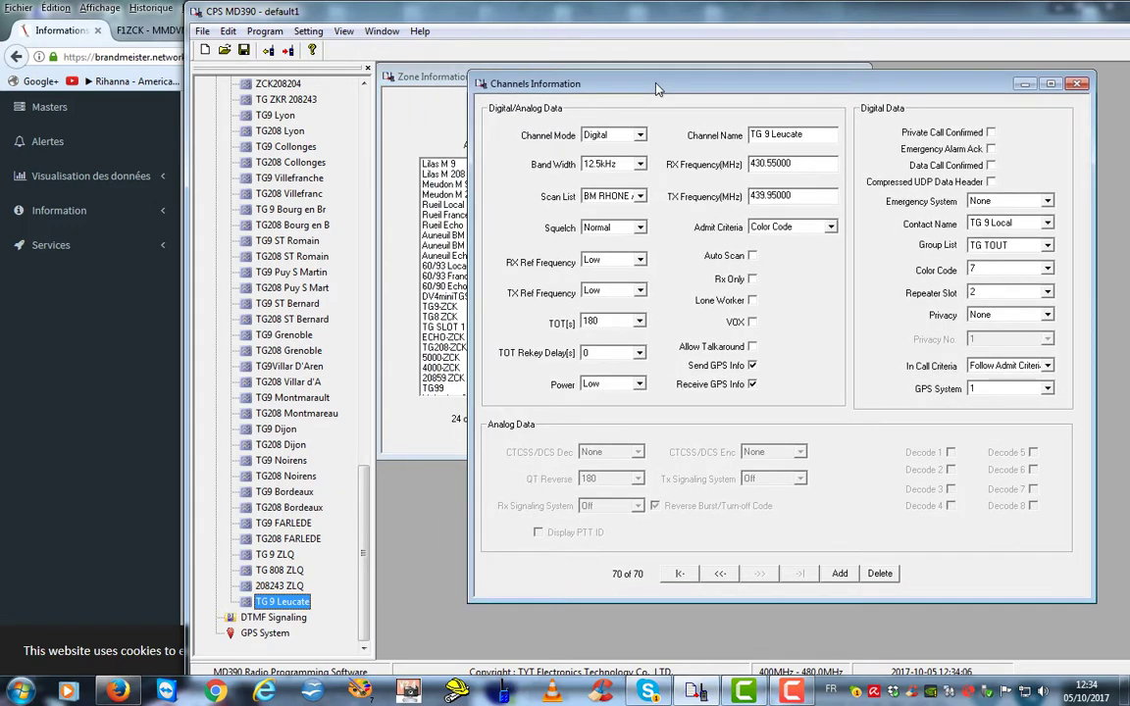
Open the BM Leucate zone and add the TG 9 Leucate channel to its channel members.
drag(362, 500, 337, 209)
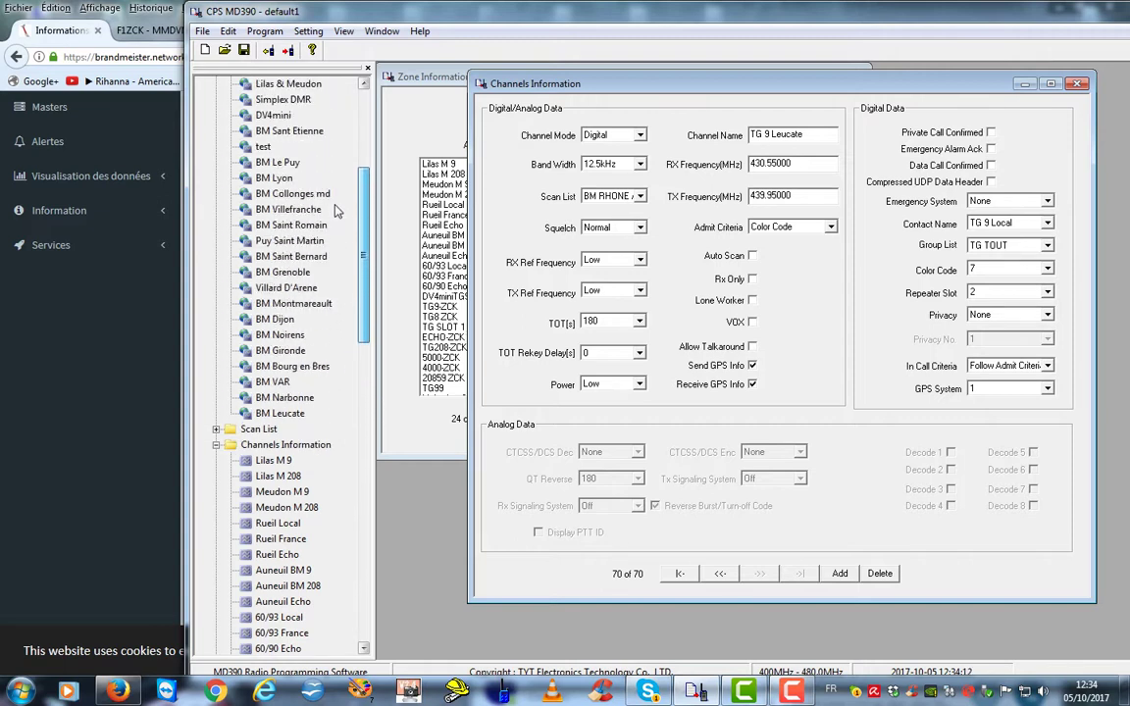
double_click(243, 414)
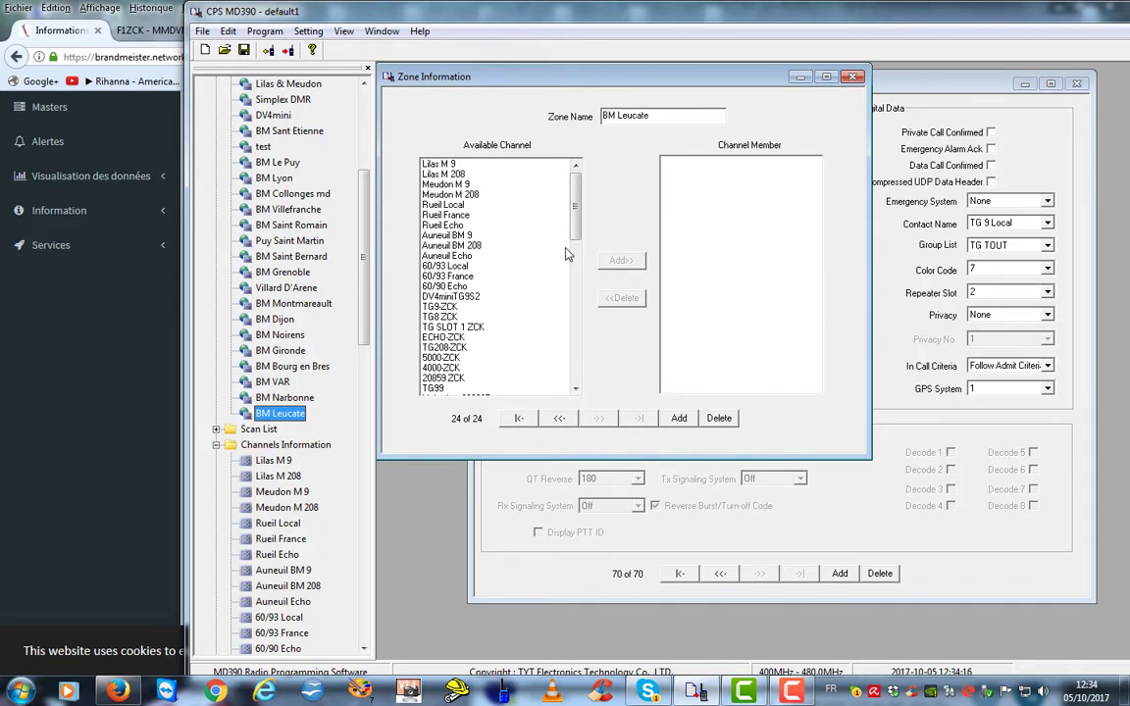
drag(364, 317, 364, 260)
scroll(364, 260, down, 3)
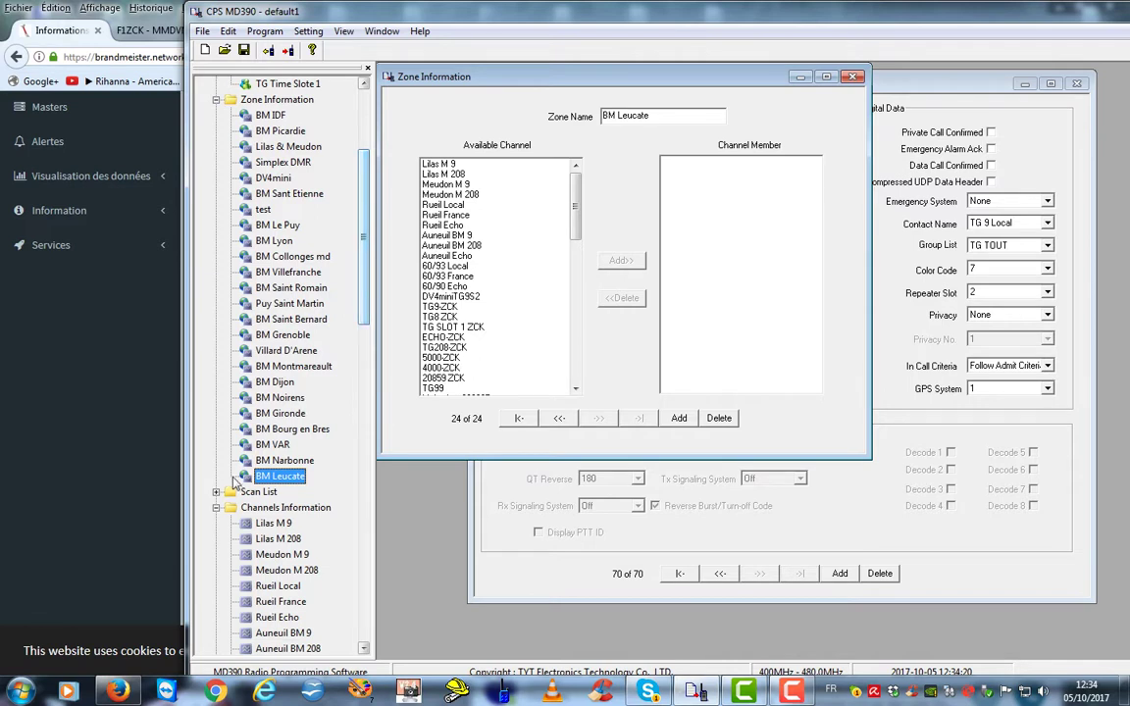
click(576, 224)
drag(576, 223, 594, 366)
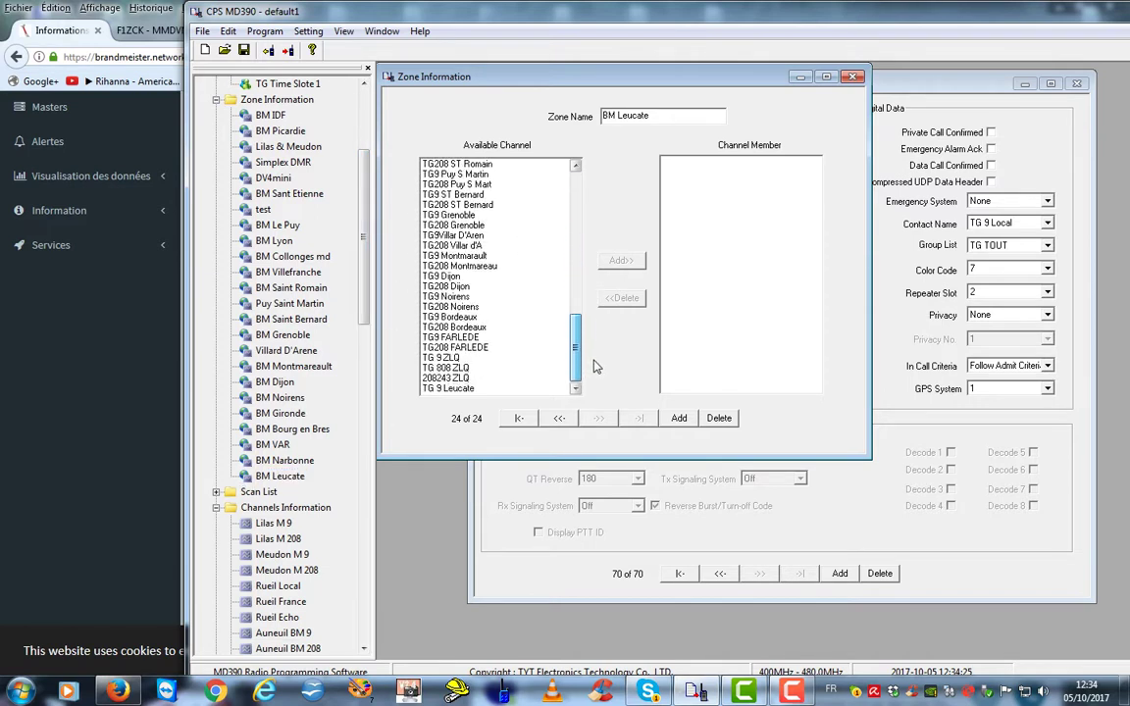
click(447, 389)
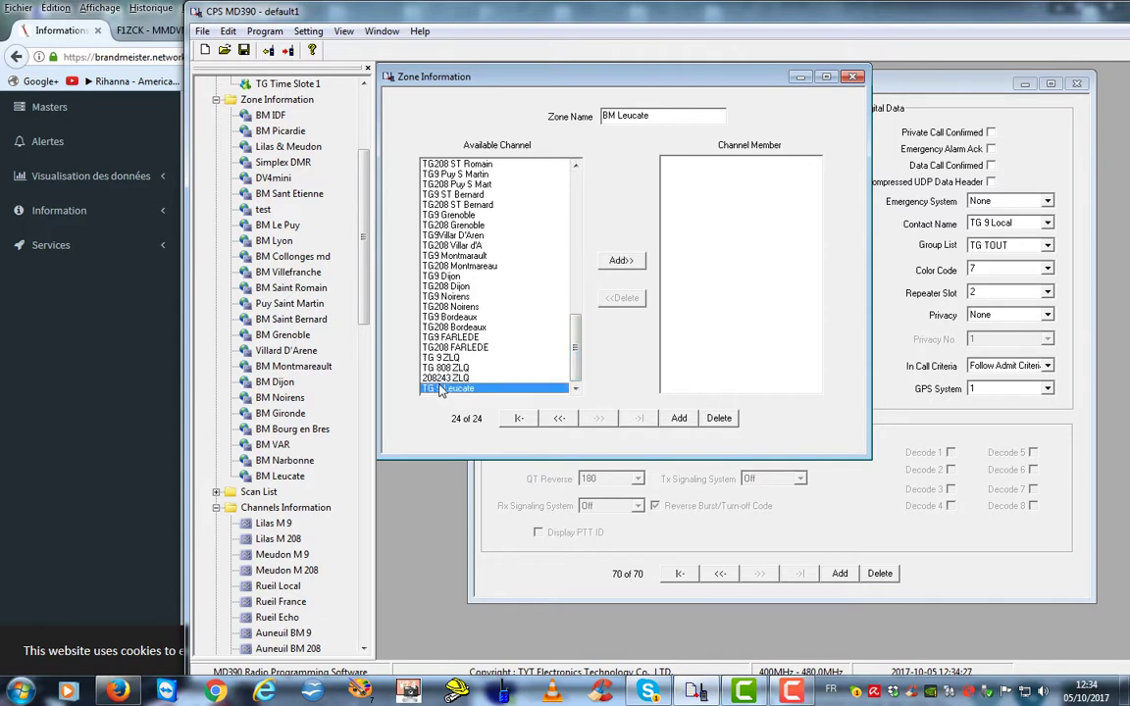
click(622, 260)
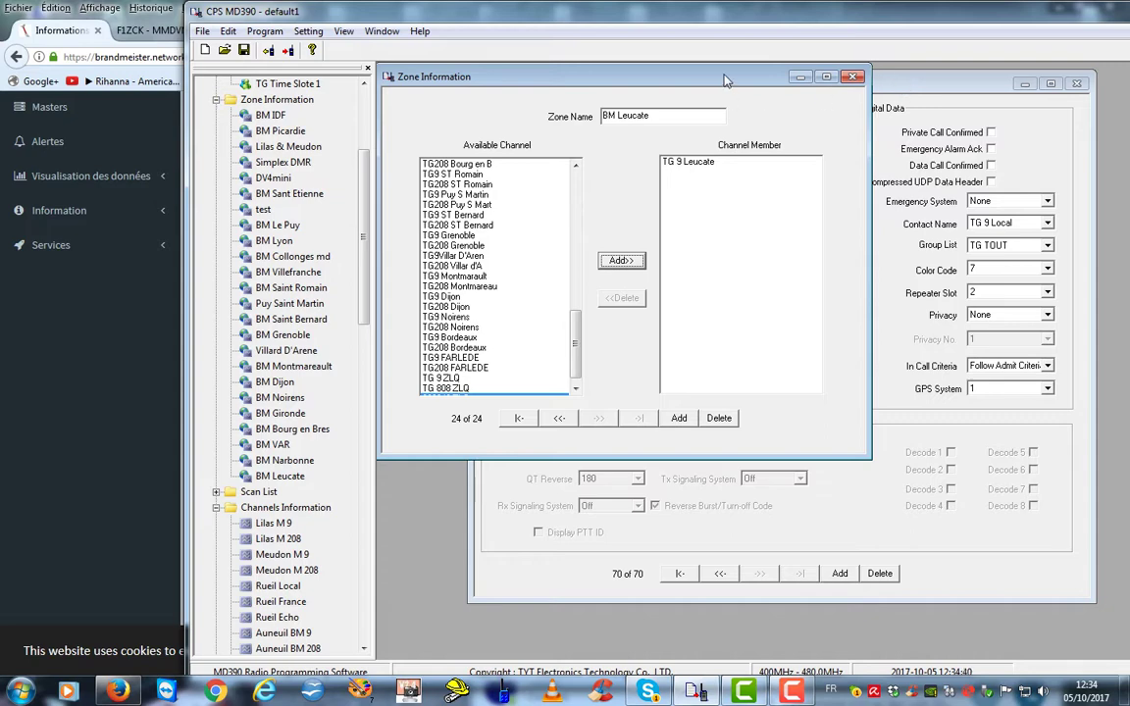
mouse_move(719, 80)
mouse_down()
mouse_move(833, 110)
mouse_move(778, 112)
mouse_move(721, 78)
mouse_up()
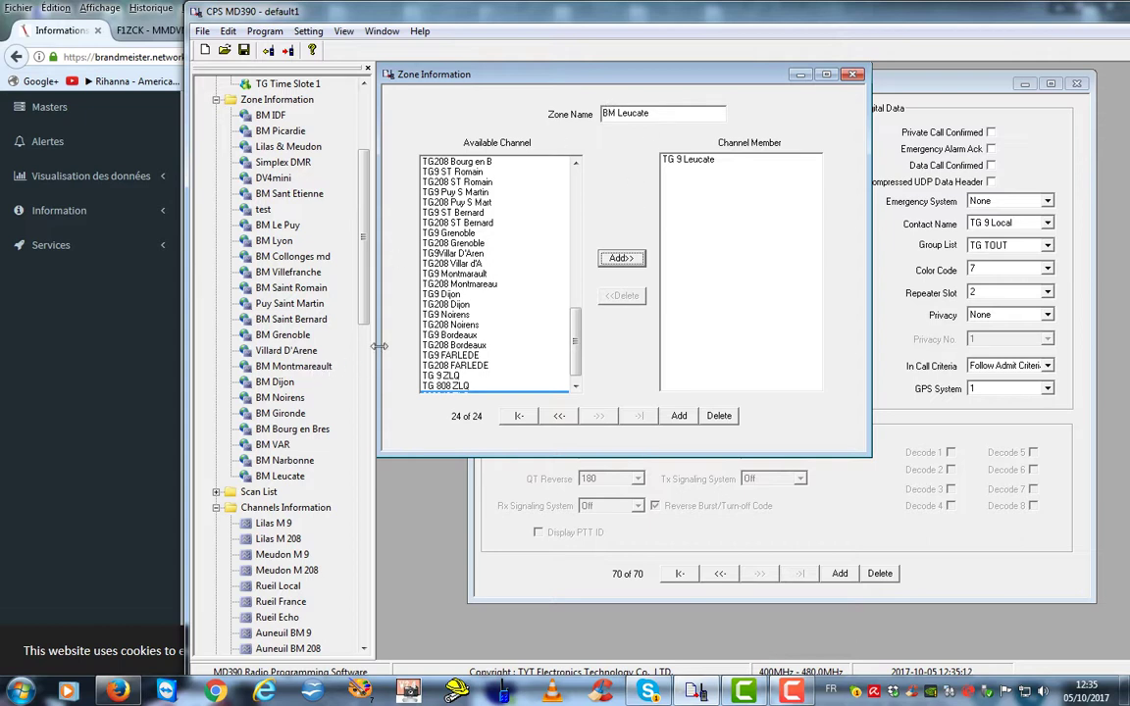
Expand the Scan List folder and move the Zone Information window off the TG 9 Leucate channel settings.
drag(365, 294, 393, 498)
scroll(400, 549, down, 5)
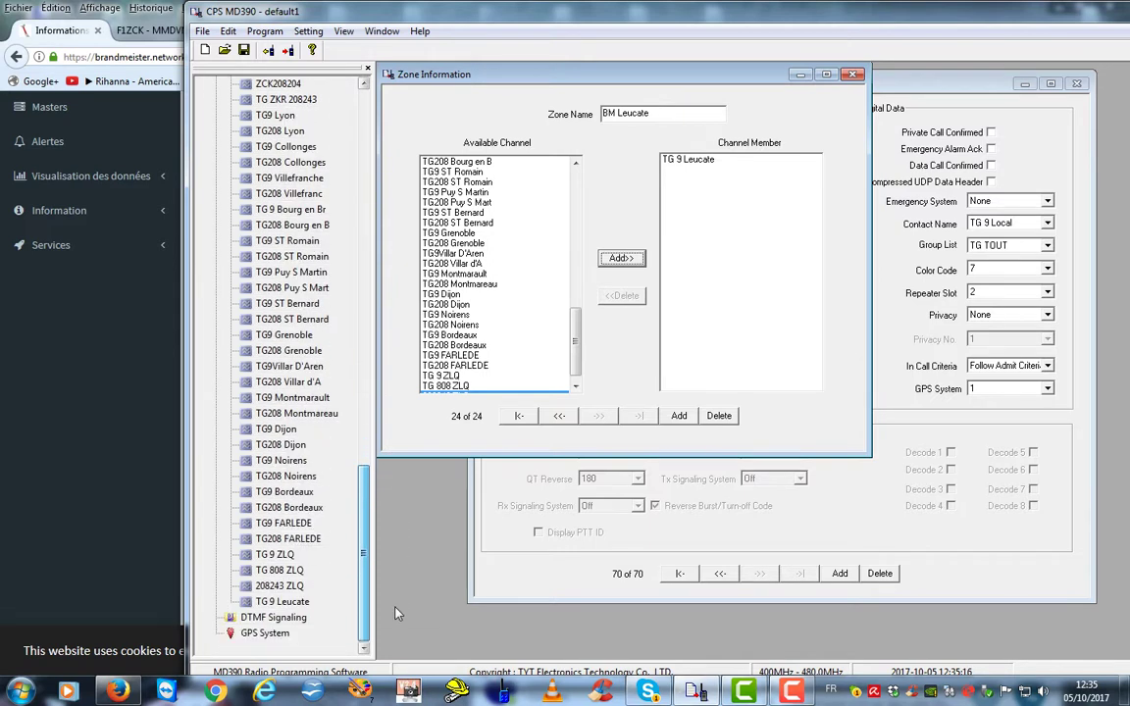
scroll(397, 614, up, 11)
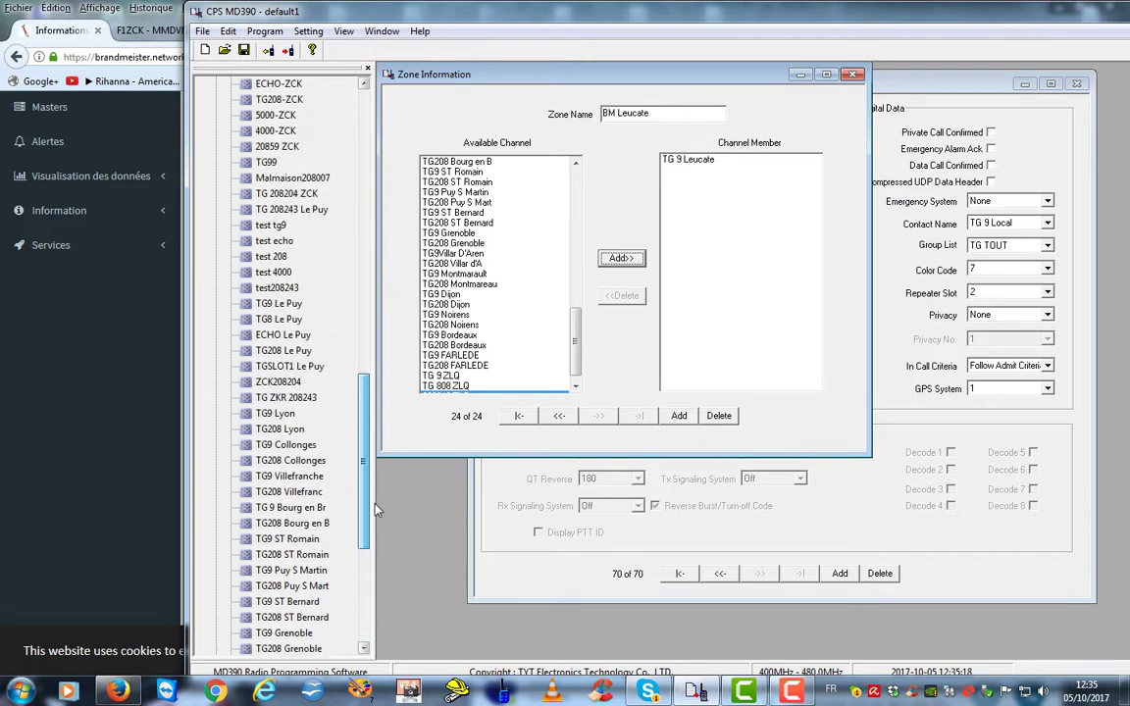
drag(363, 448, 338, 324)
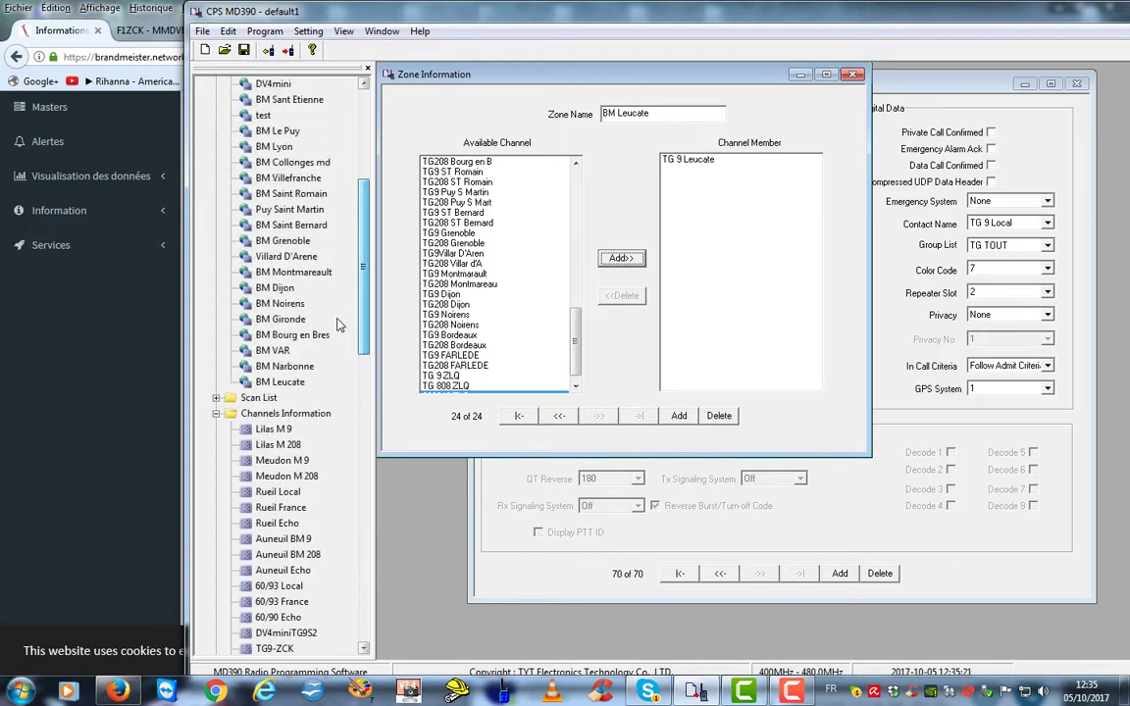
click(217, 398)
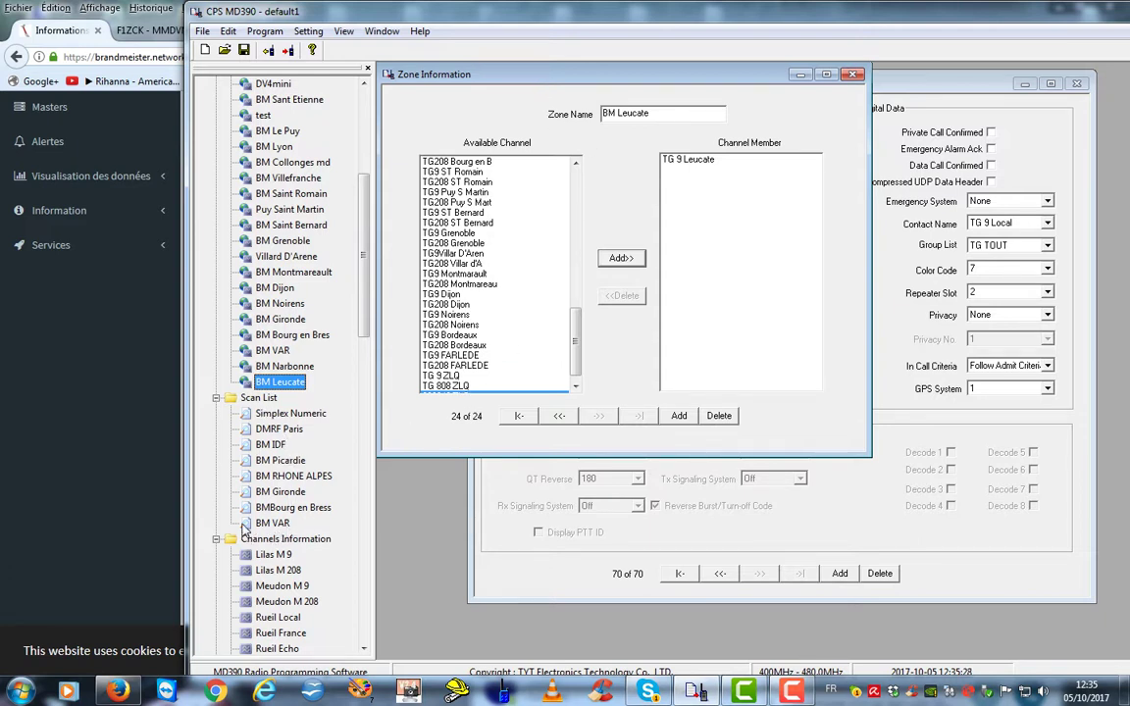
drag(451, 74, 746, 383)
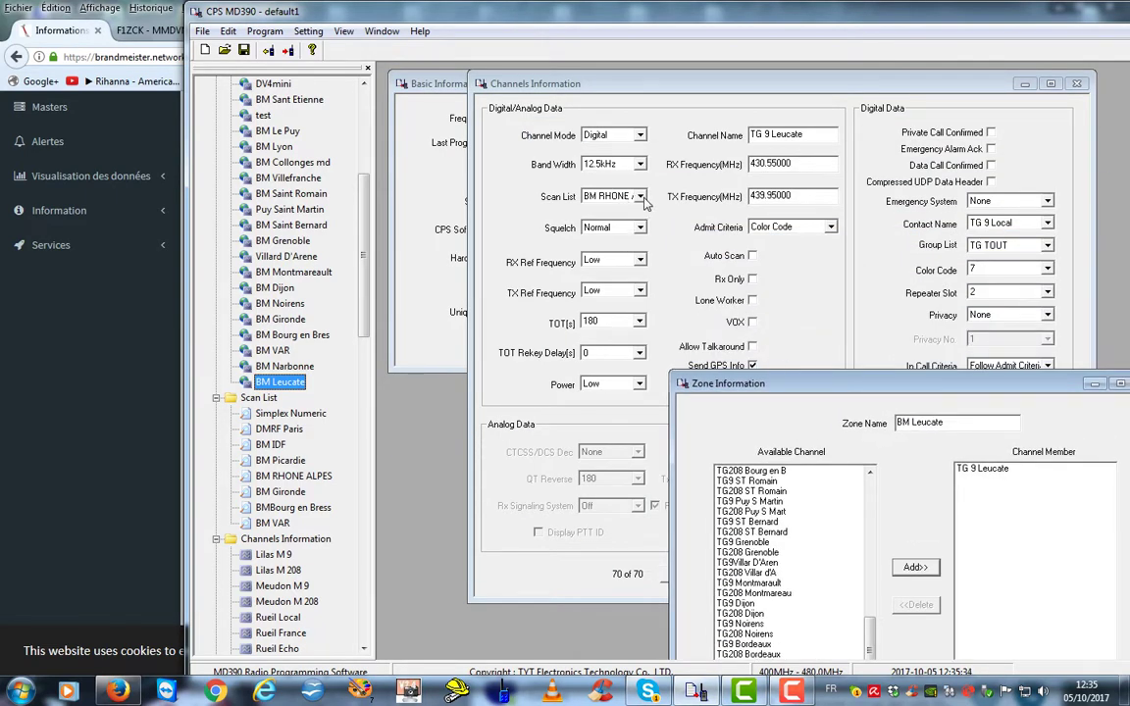
Try to add the TG 9 Leucate channel to the BM RHONE ALPES scan list.
double_click(249, 476)
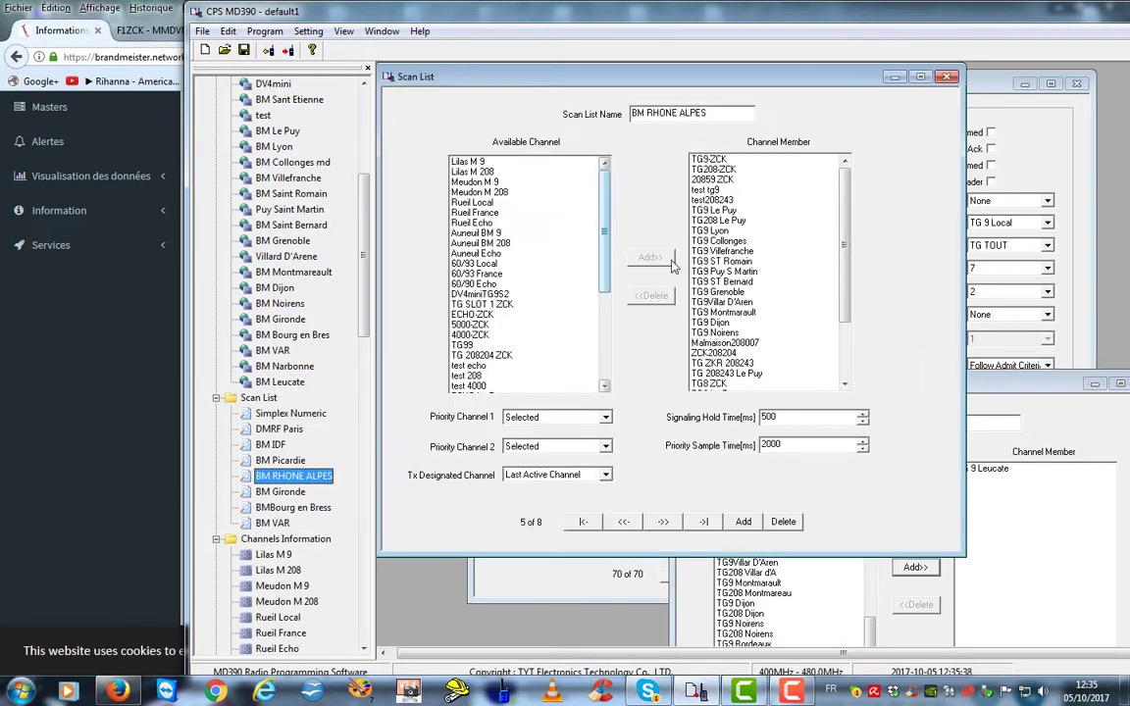
scroll(845, 324, down, 3)
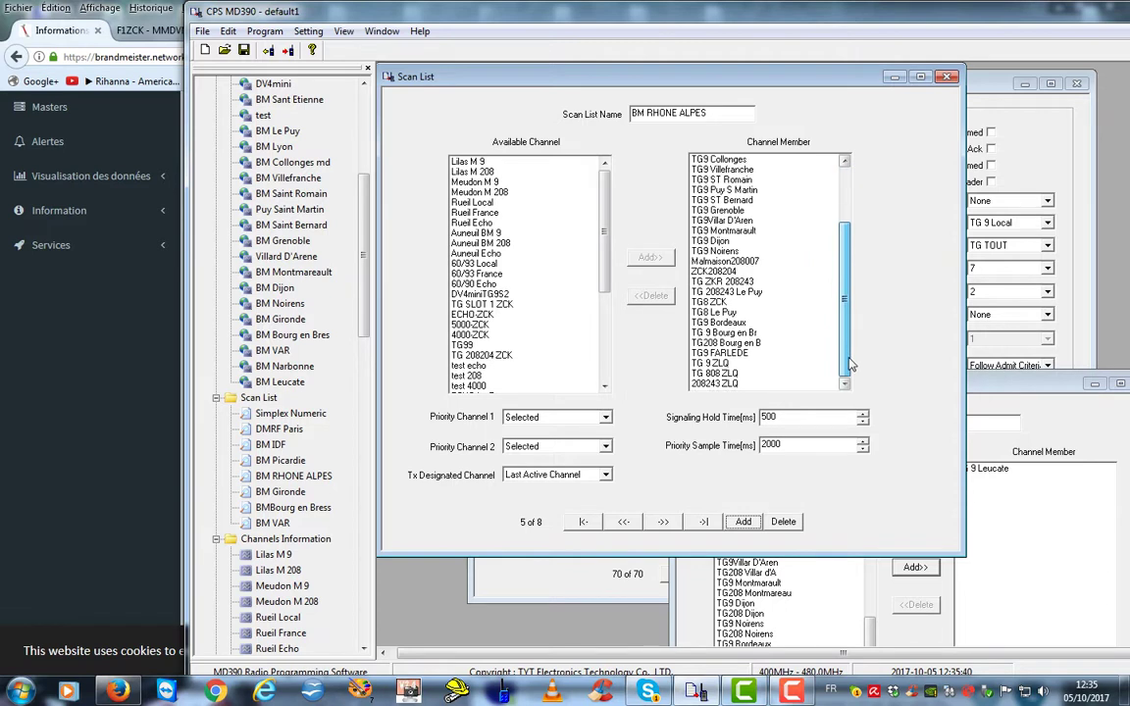
scroll(589, 338, down, 3)
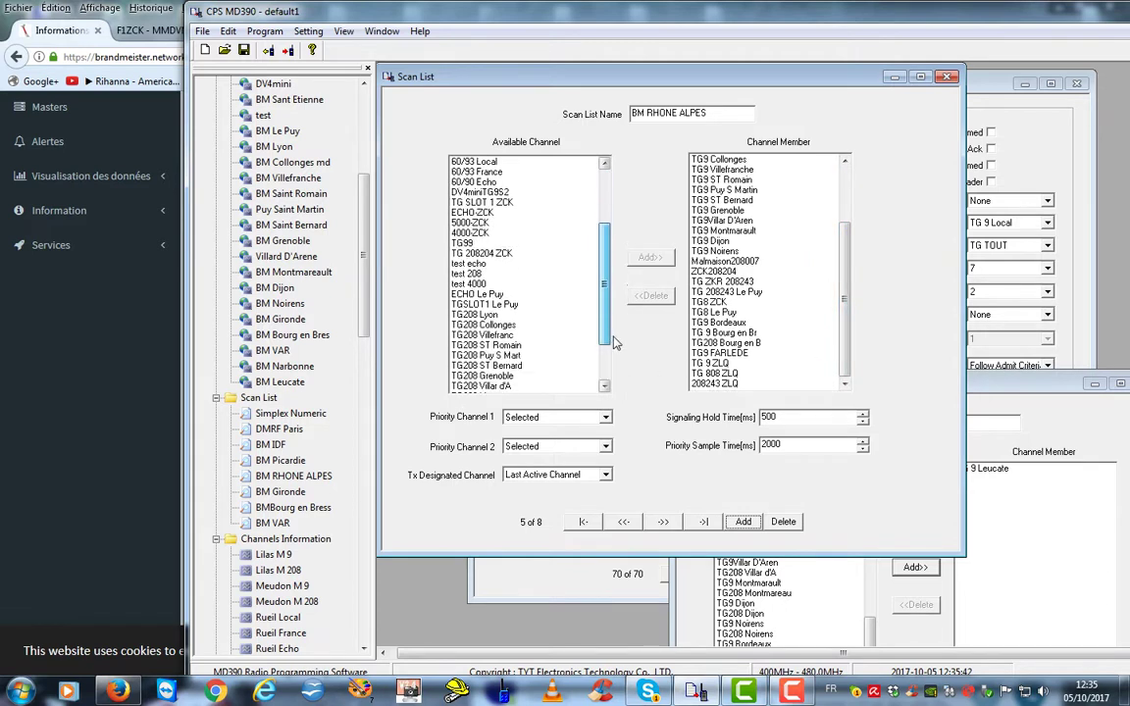
scroll(615, 340, down, 2)
click(481, 388)
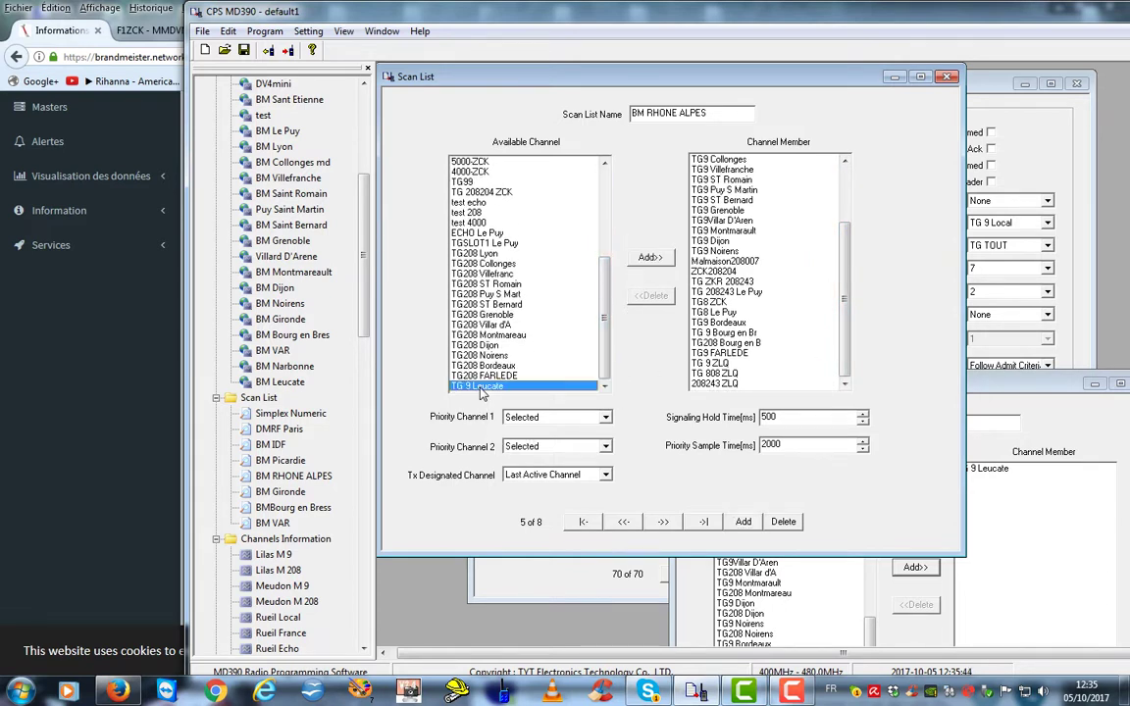
click(651, 257)
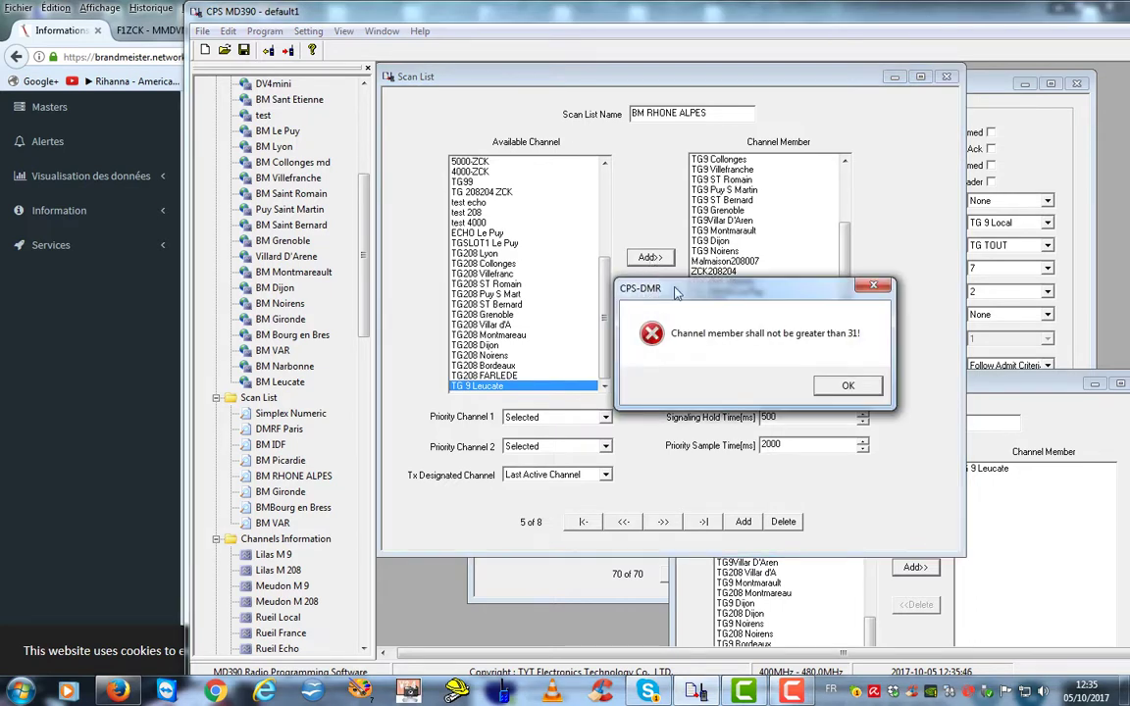
click(849, 384)
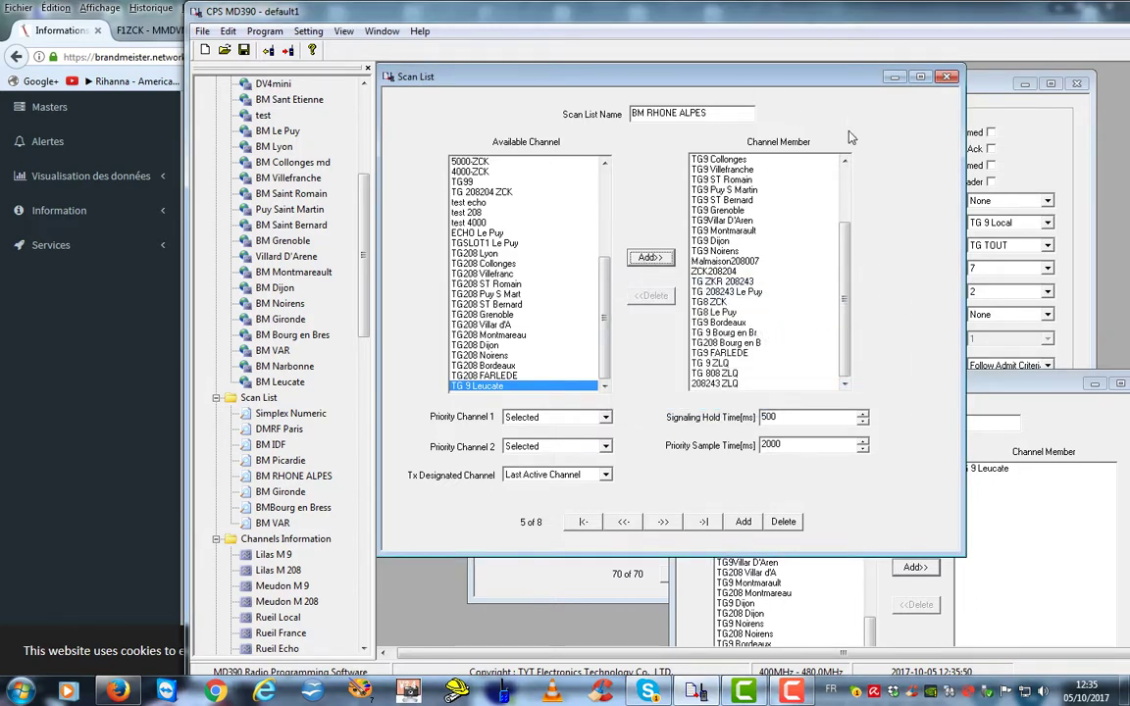
Bring the Channels Information window forward and check which scan lists are available for the TG 9 Leucate channel.
drag(1026, 391, 800, 310)
click(1000, 88)
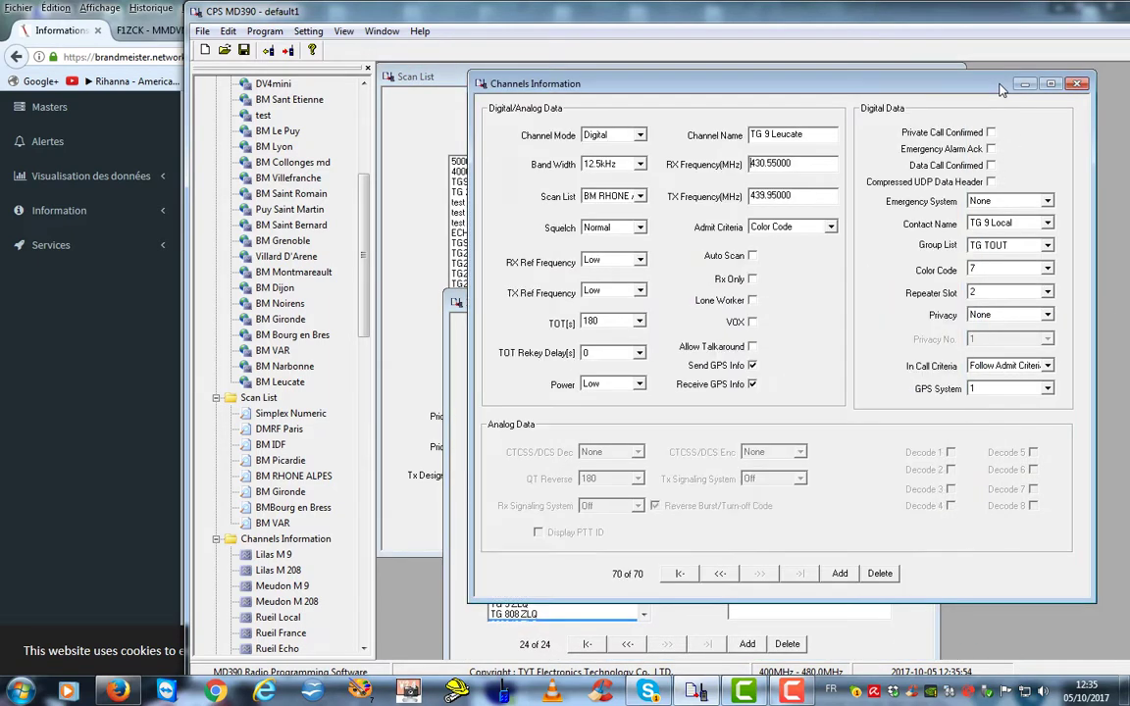
click(639, 196)
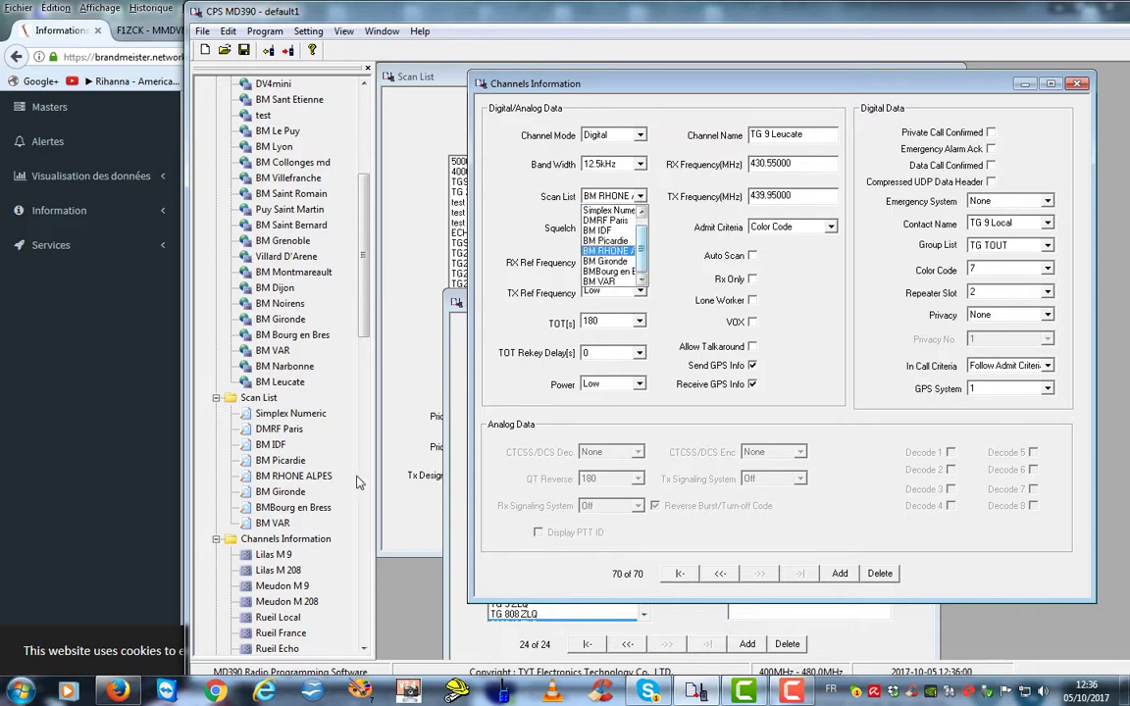
click(230, 402)
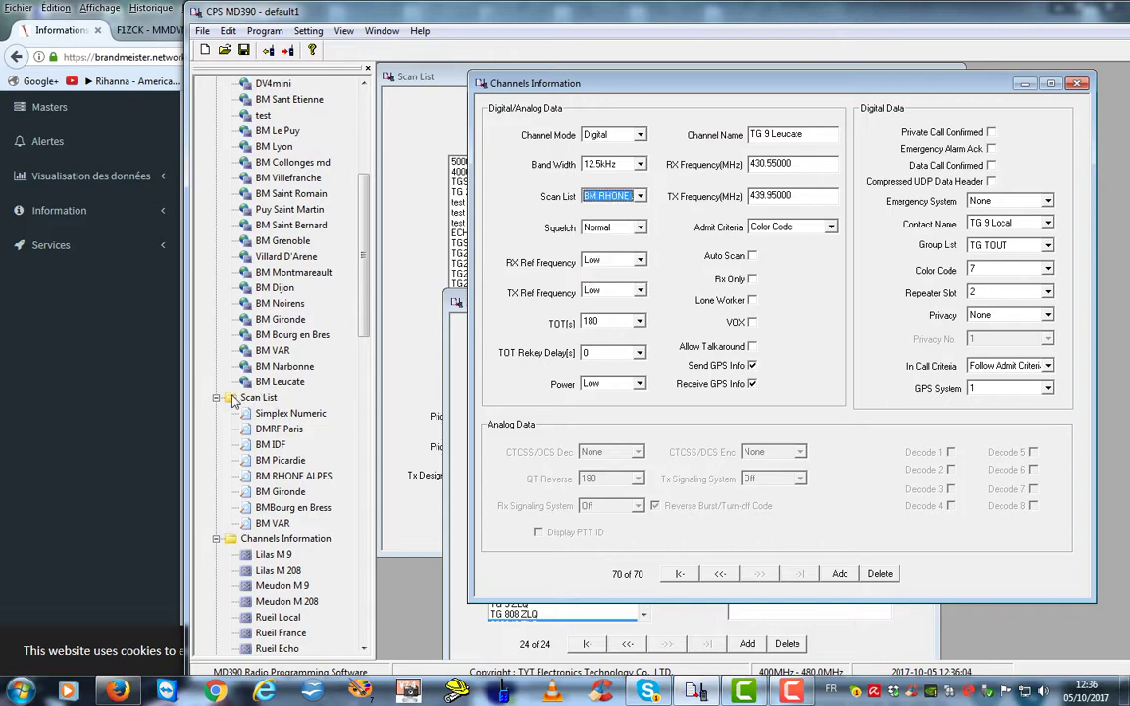
Create a new scan list and name it BM Leucate.
click(234, 402)
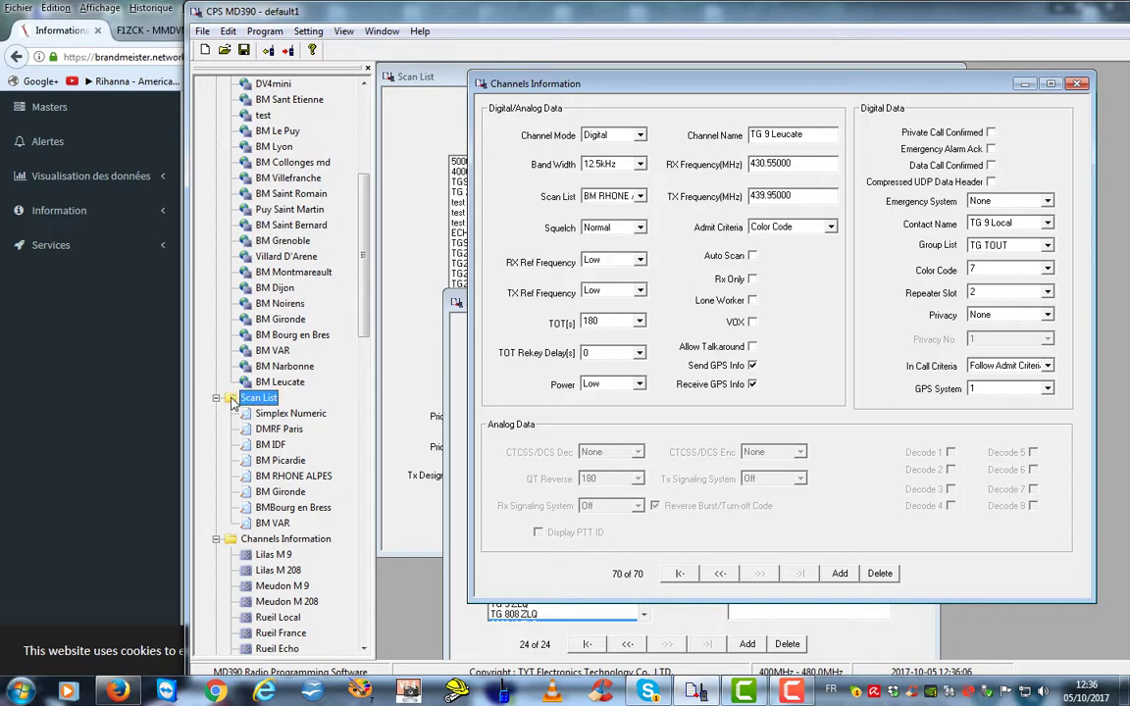
right_click(234, 401)
click(257, 412)
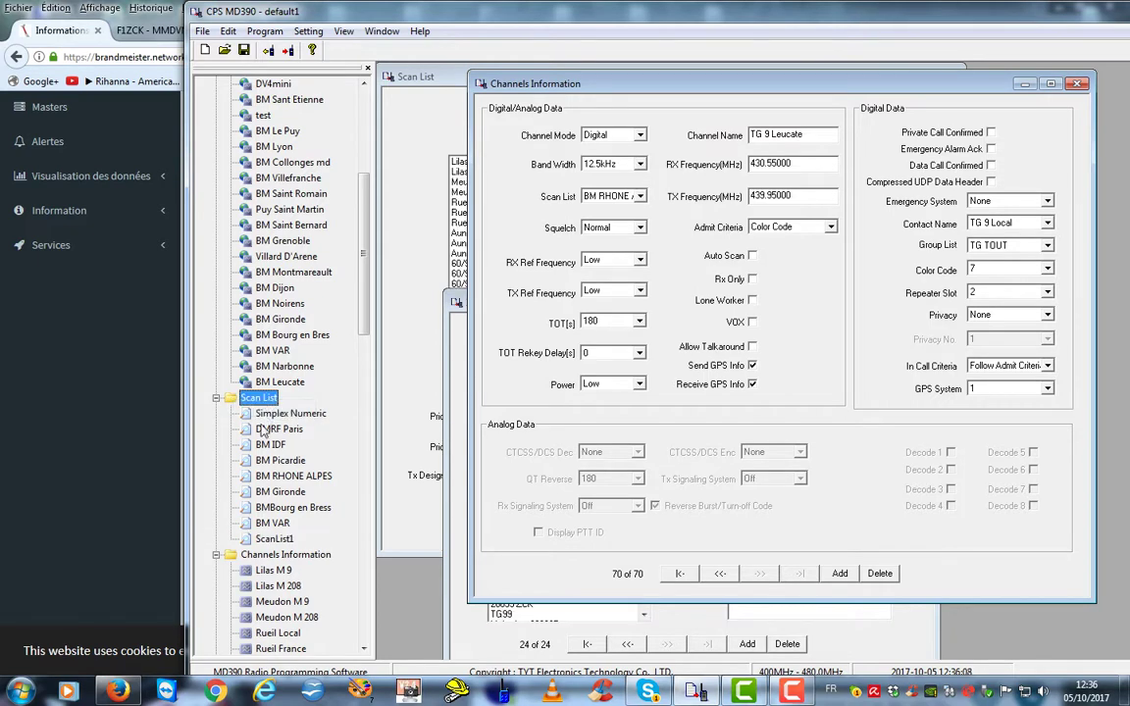
double_click(260, 539)
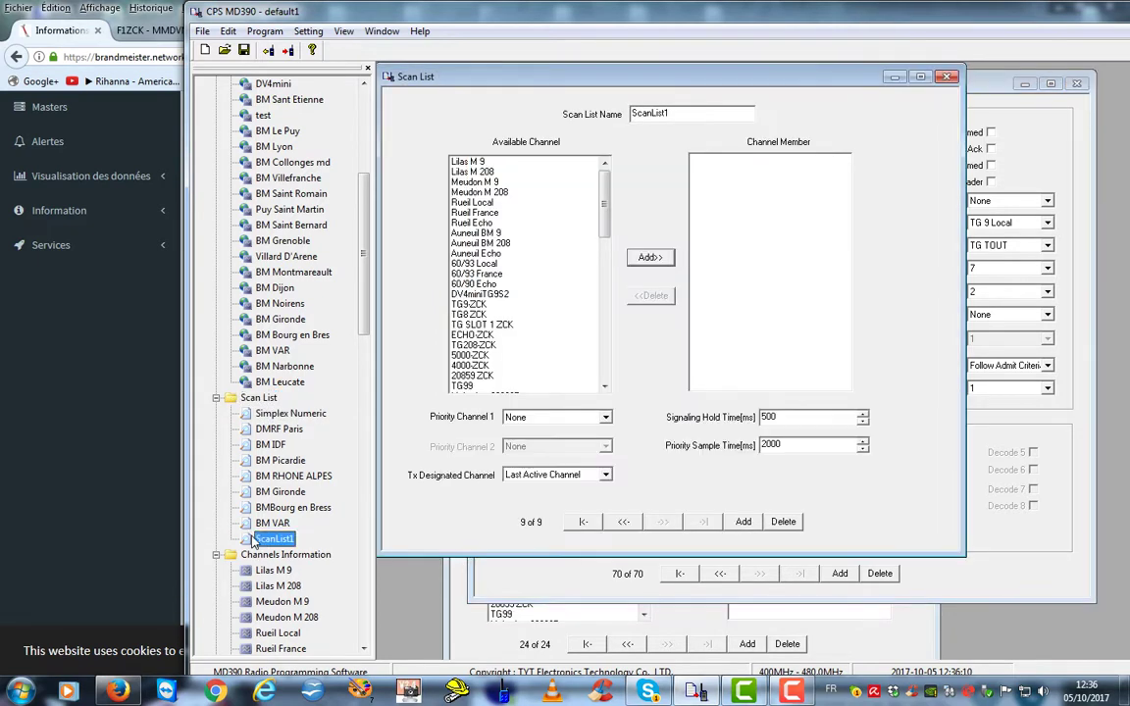
click(604, 104)
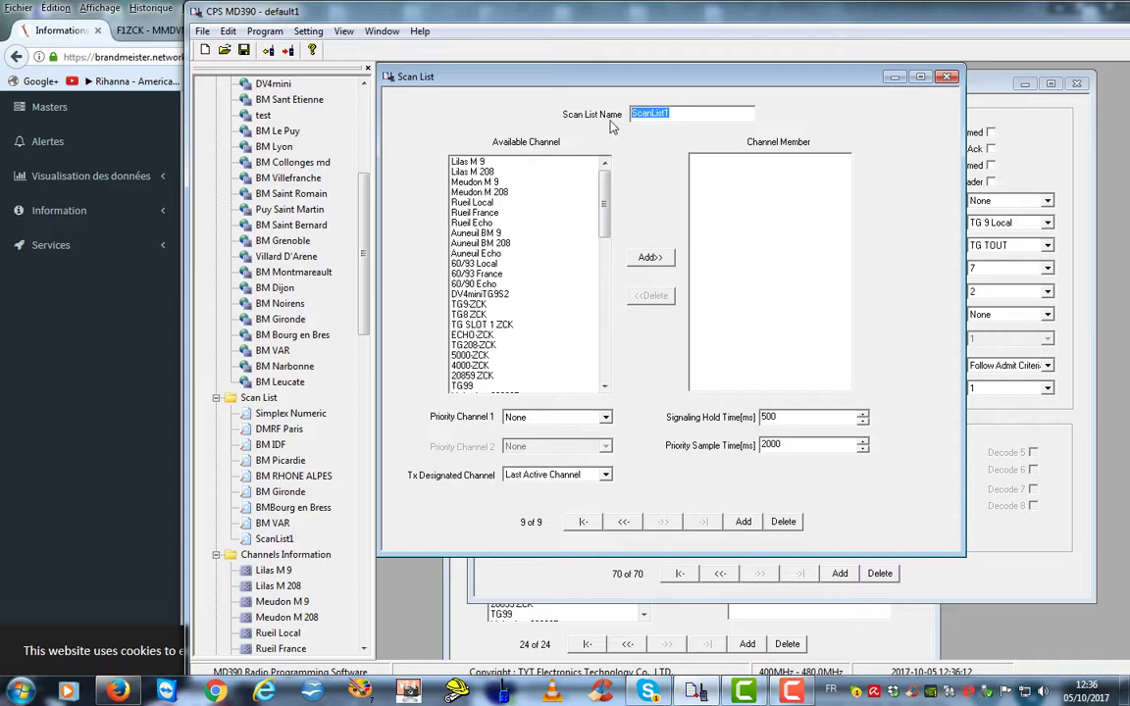
text(BM Leucate)
Add the TG 9 Leucate channel to the BM Leucate scan list's channel members and move the Scan List window aside.
drag(604, 191, 471, 391)
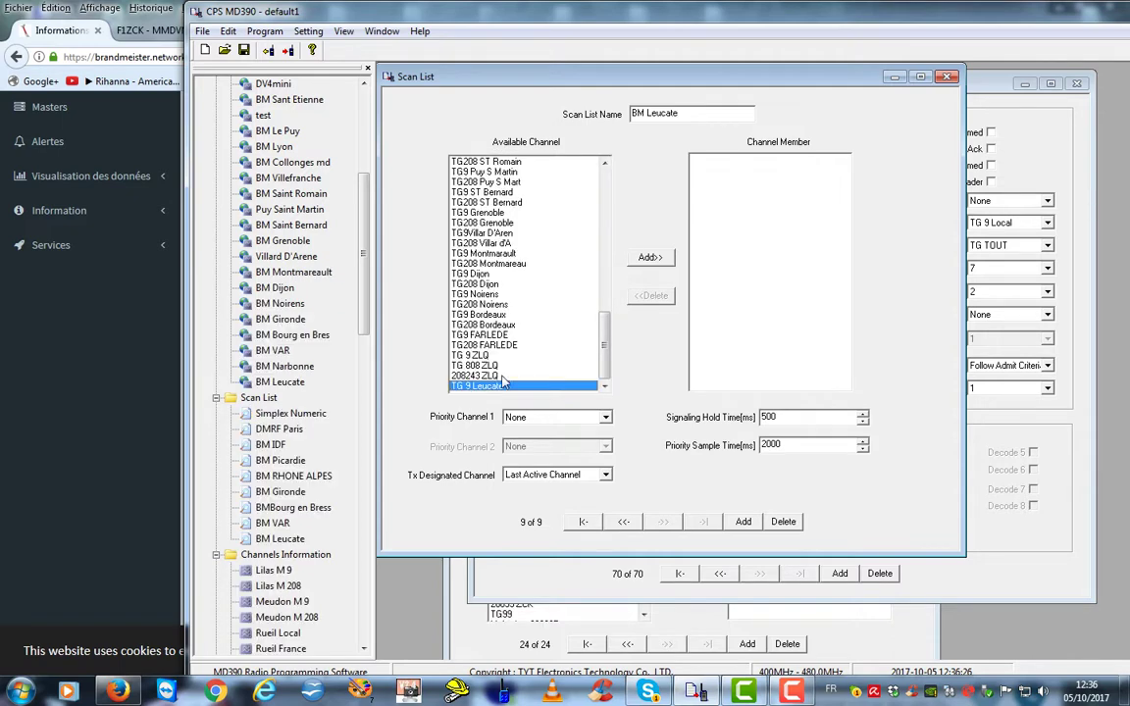
click(635, 259)
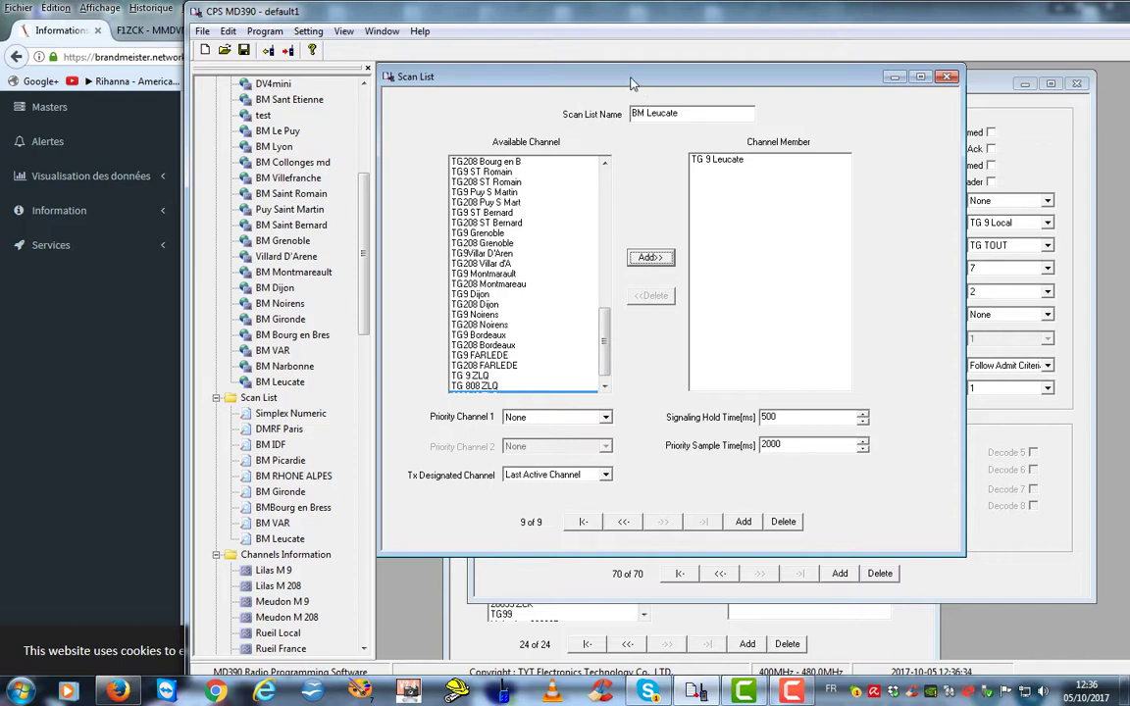
drag(631, 84, 660, 138)
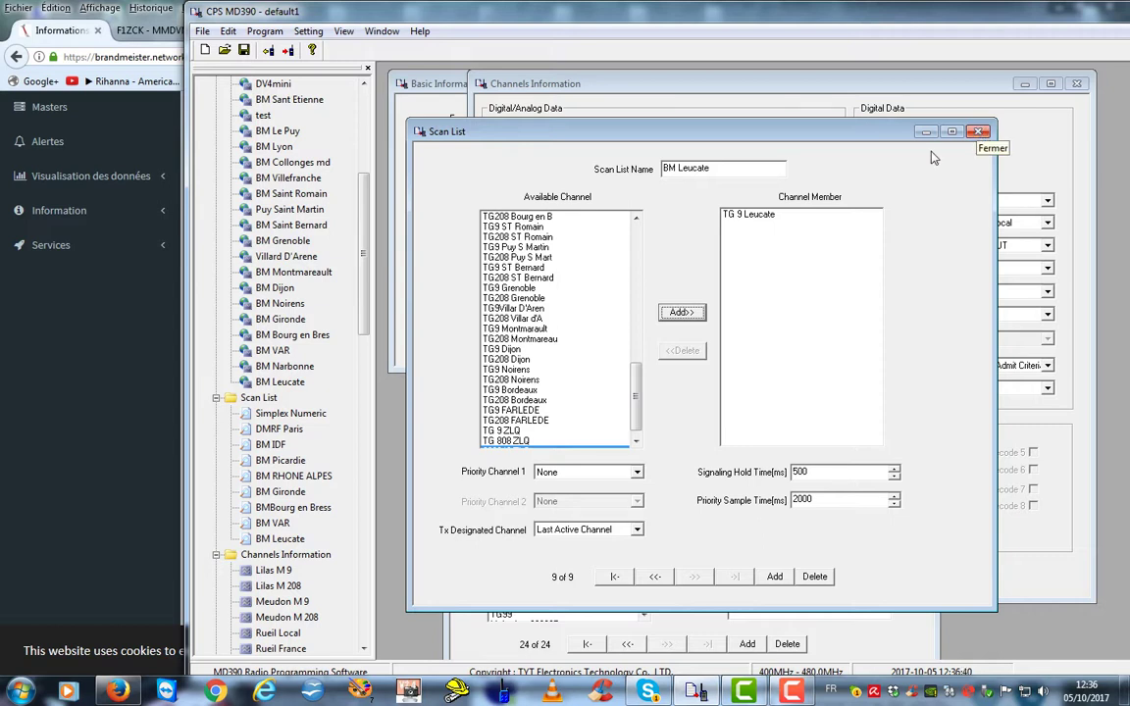
View the Digital Contacts list, then close it and the Scan List window.
scroll(363, 314, up, 1)
scroll(363, 314, up, 5)
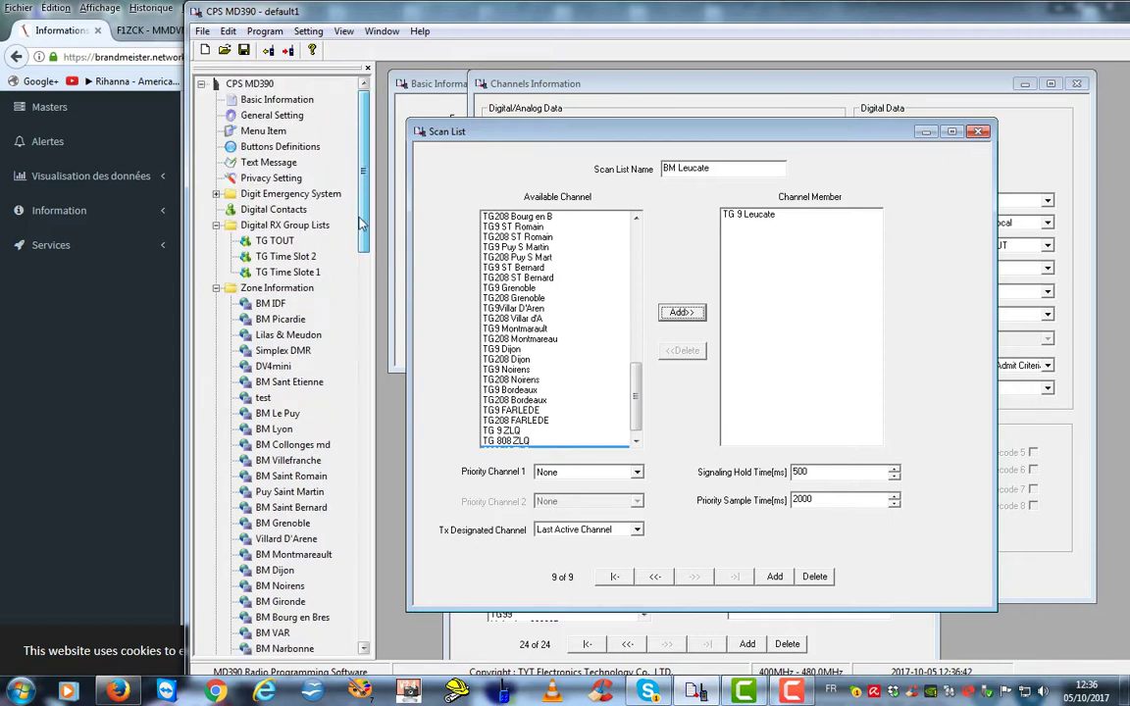
double_click(280, 209)
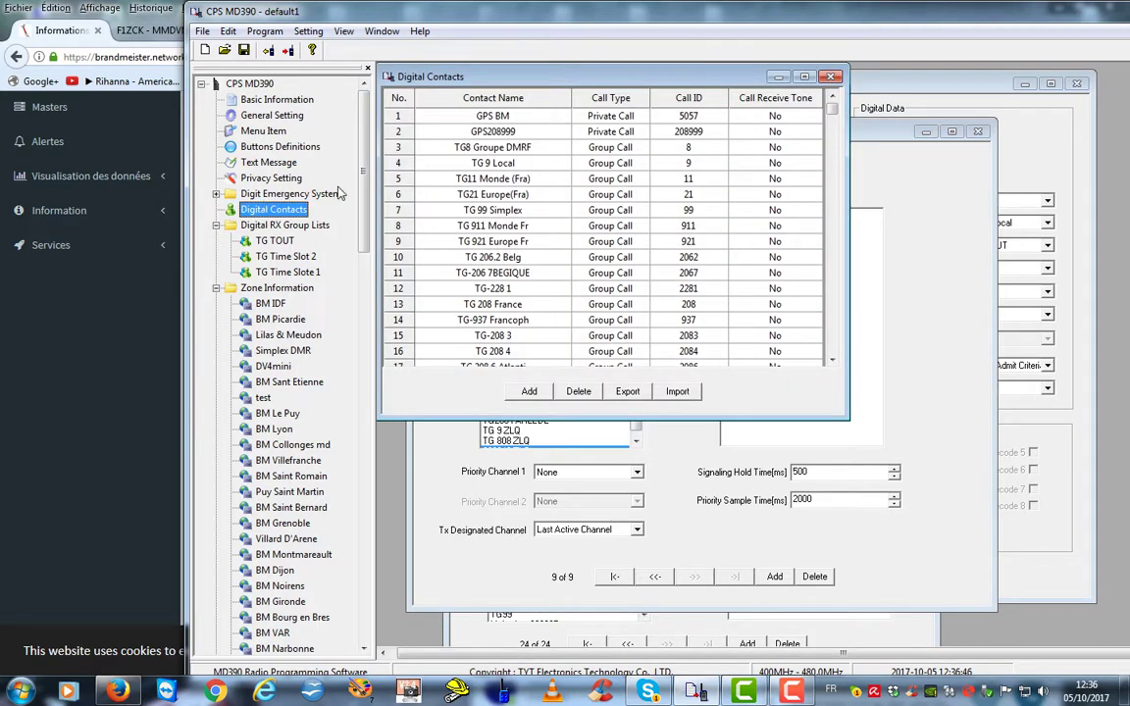
click(832, 77)
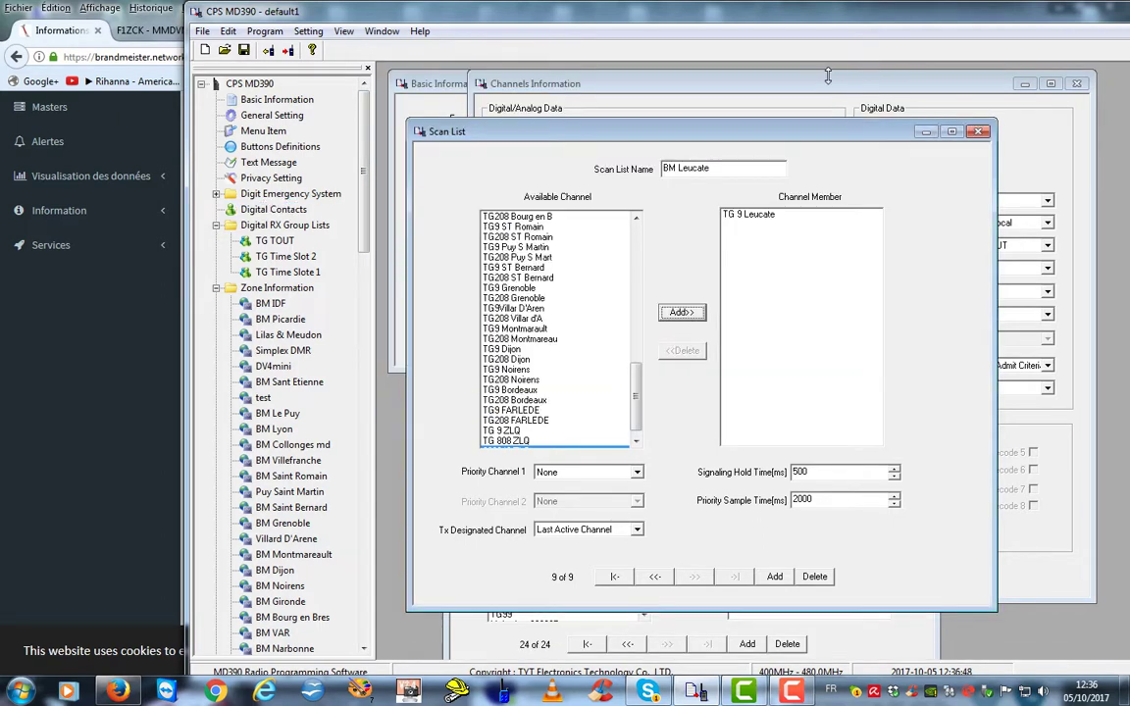
click(979, 132)
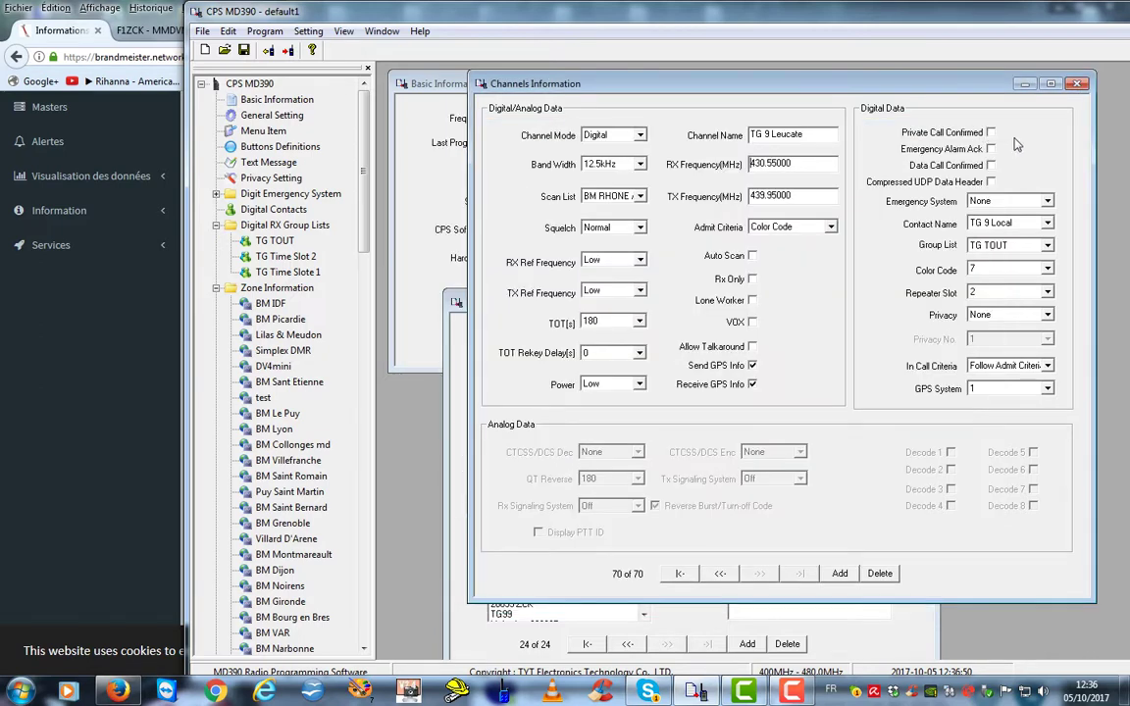
Write the programmed data to the radio and dismiss the completion prompt.
click(290, 51)
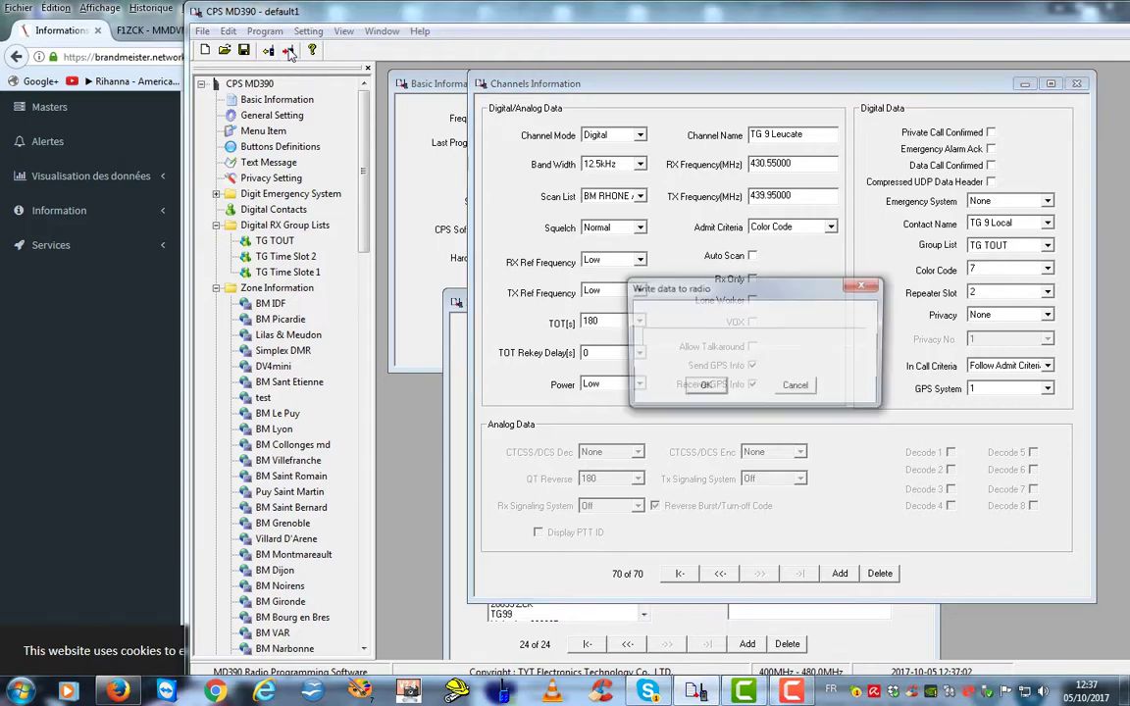
click(705, 389)
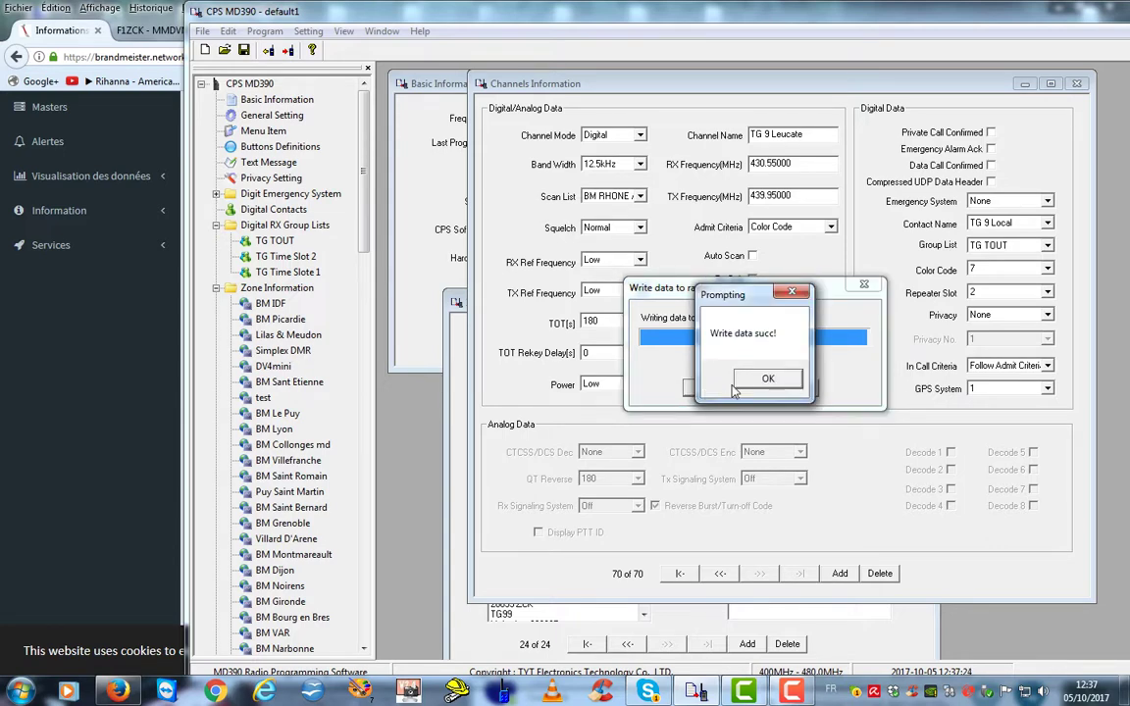
click(766, 380)
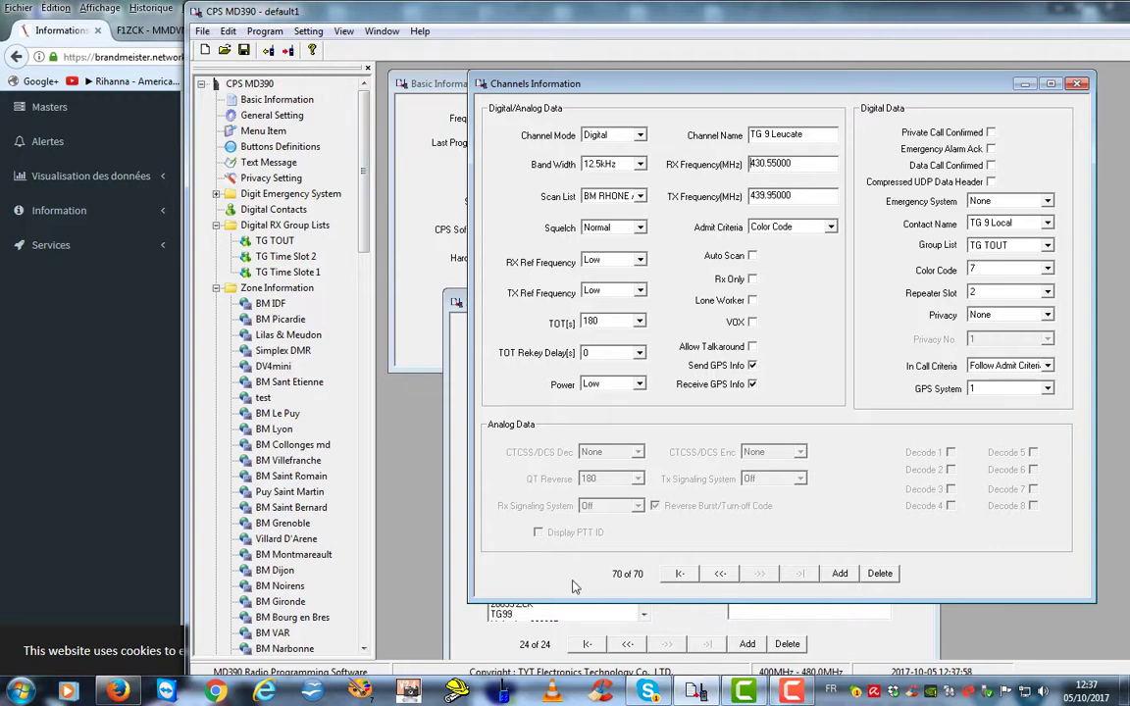
click(792, 692)
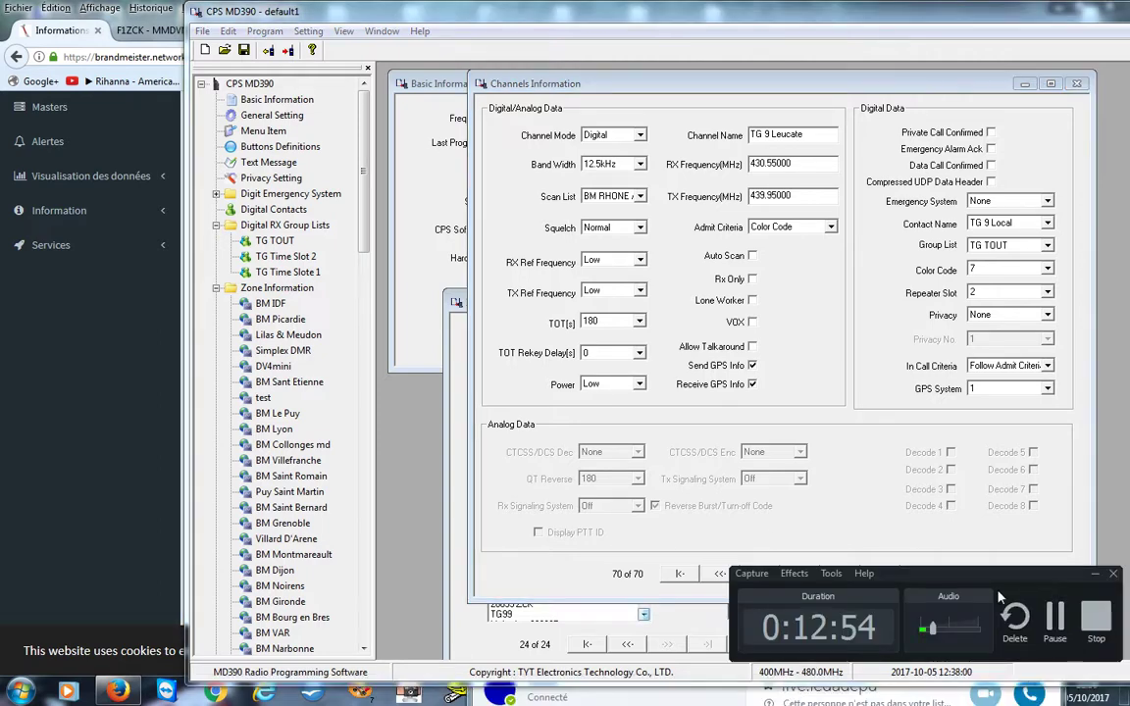